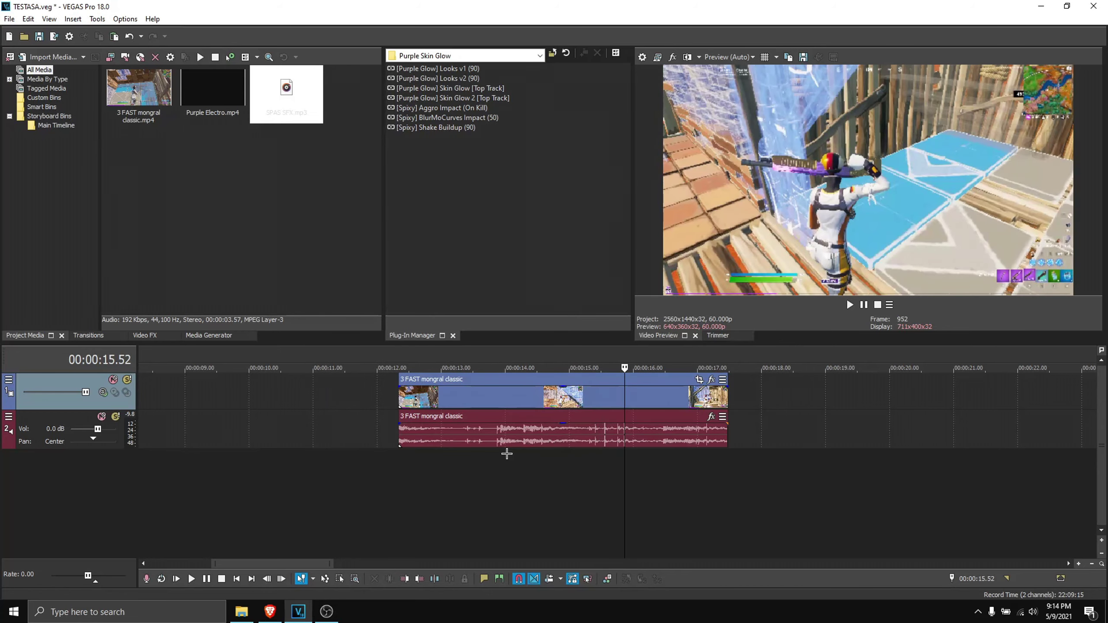
Open the project properties and examine the frame width and height in the video settings
click(507, 454)
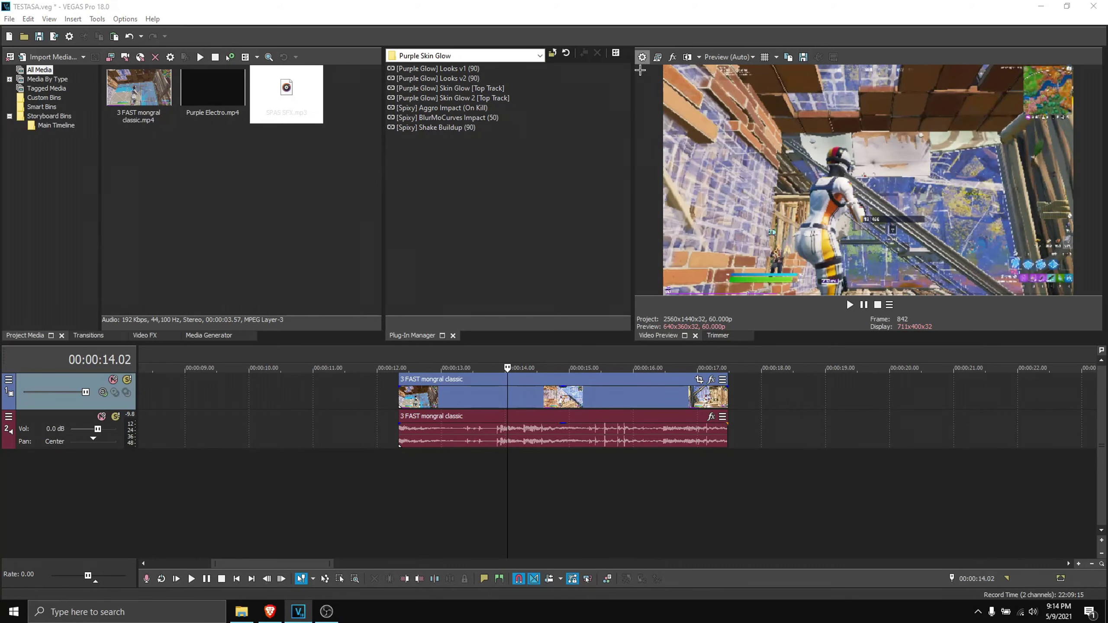
key(alt+Return)
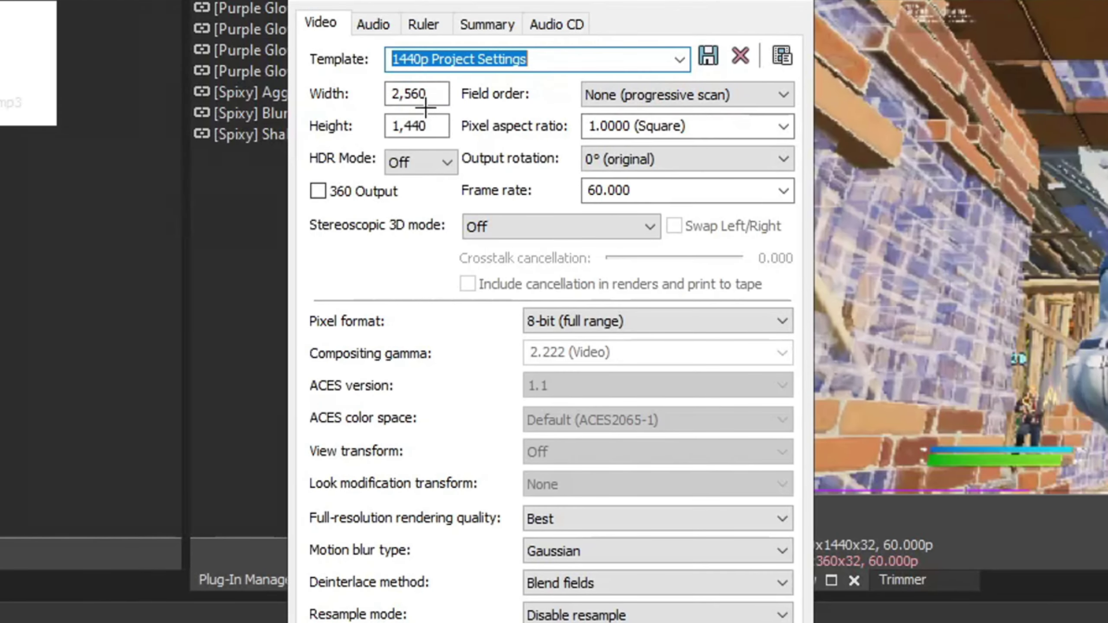
double_click(426, 93)
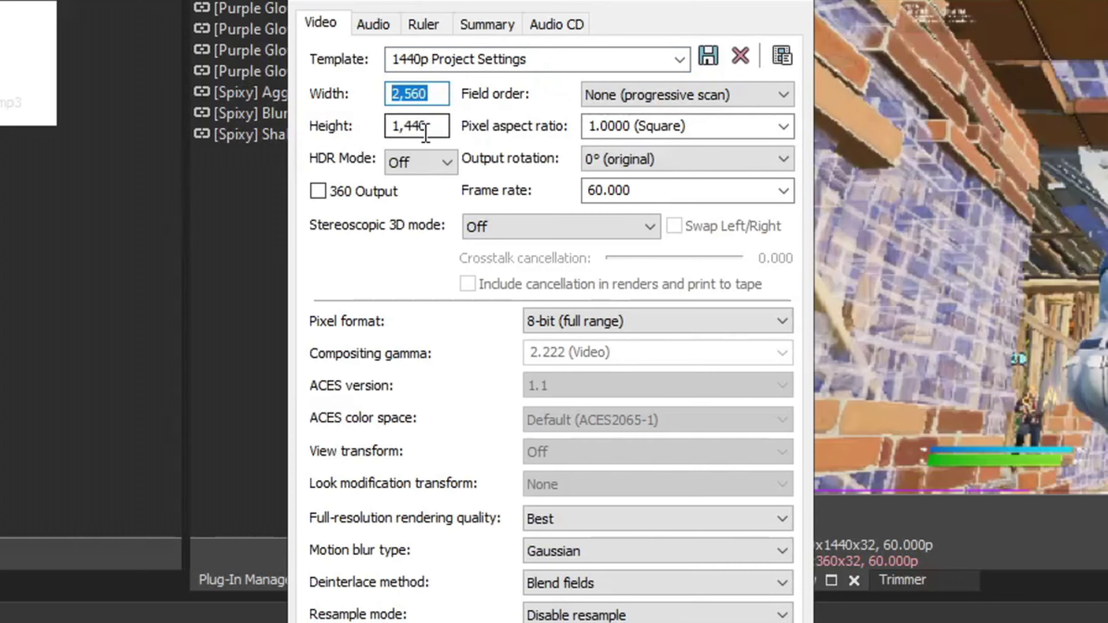
double_click(426, 129)
click(434, 125)
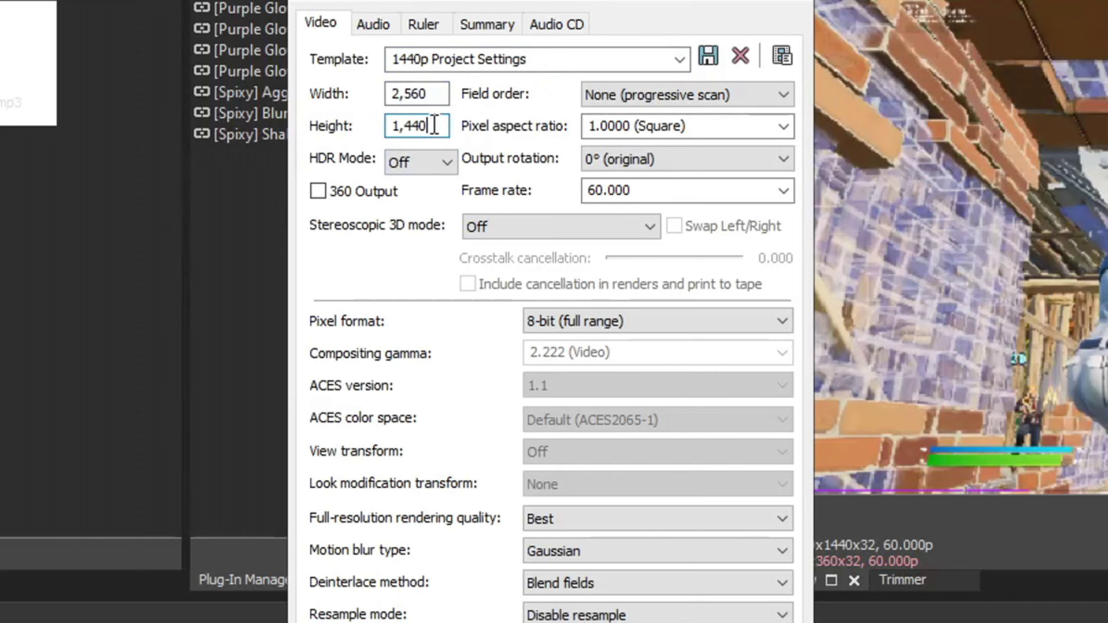
click(434, 89)
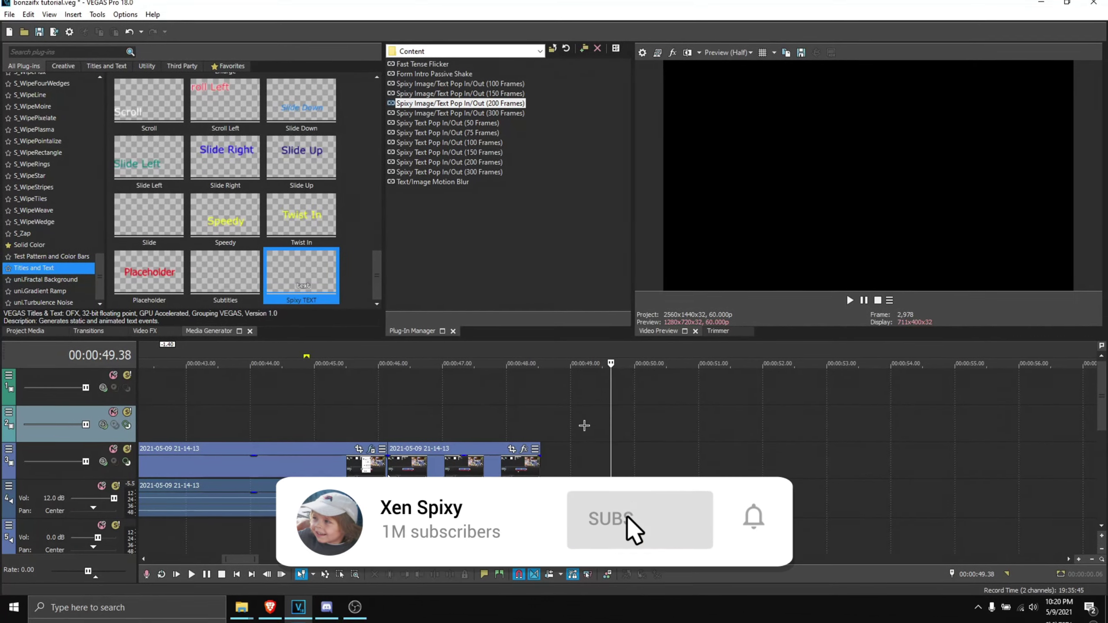
click(540, 429)
click(587, 427)
click(616, 427)
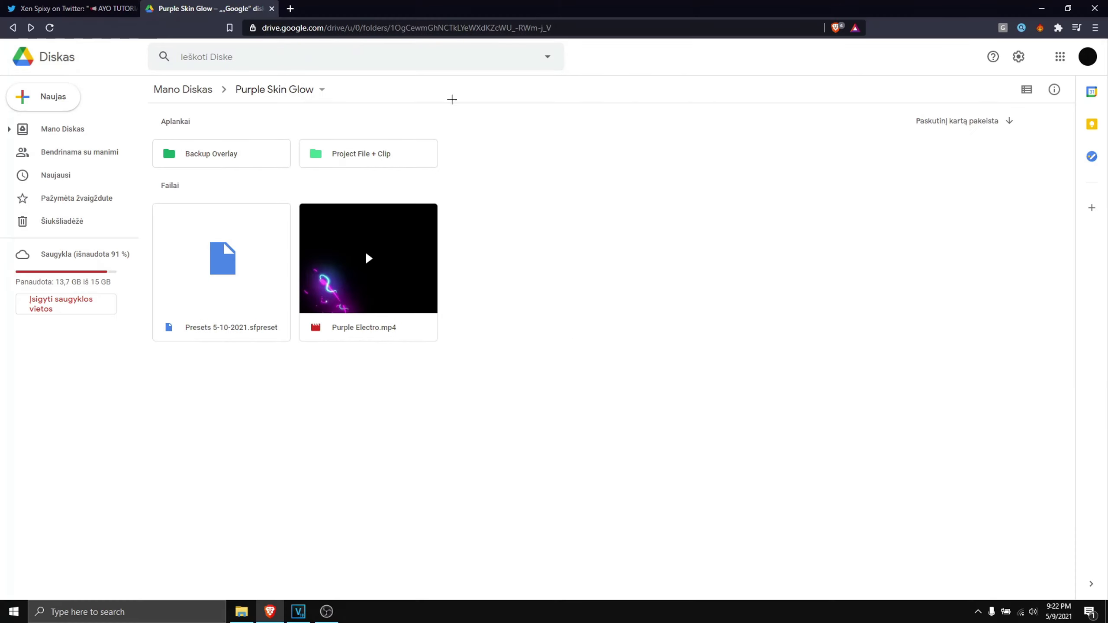
Look over the sfpreset file and the Purple Electro.mp4 overlay in the Purple Skin Glow Drive folder
click(380, 318)
click(402, 358)
click(254, 291)
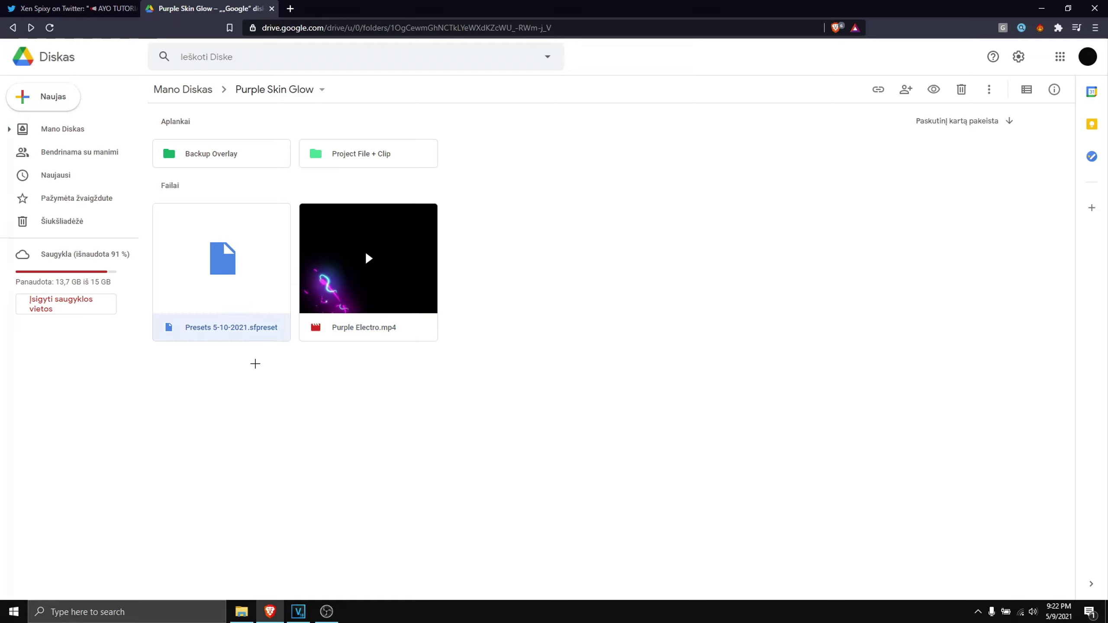
click(255, 364)
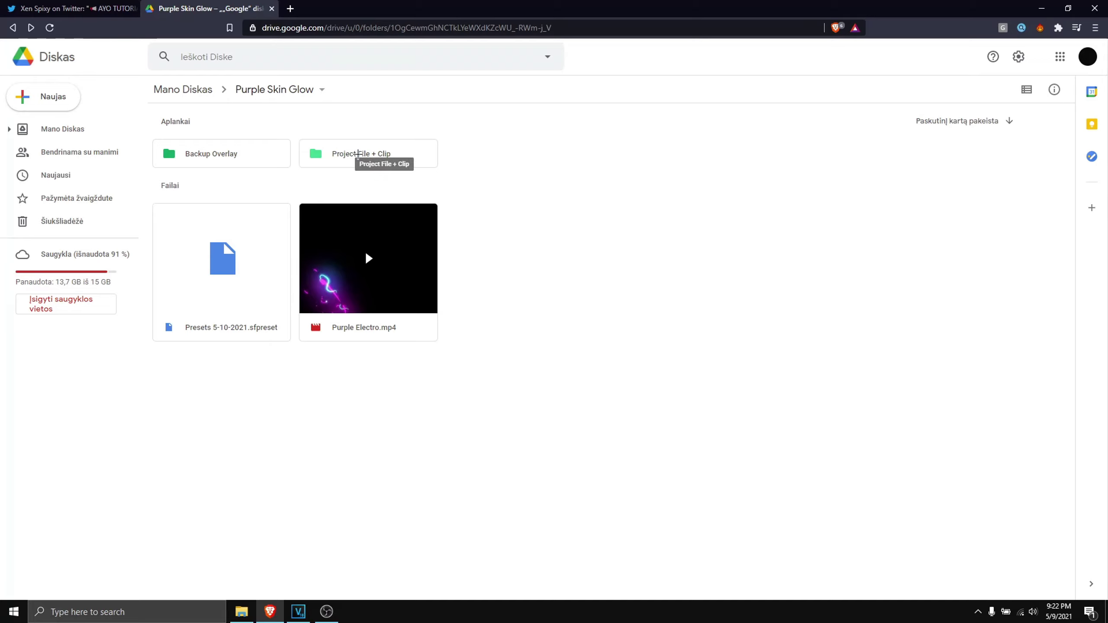
Look inside the Project File + Clip and Backup Overlay subfolders, returning to the Purple Skin Glow folder after each
double_click(356, 154)
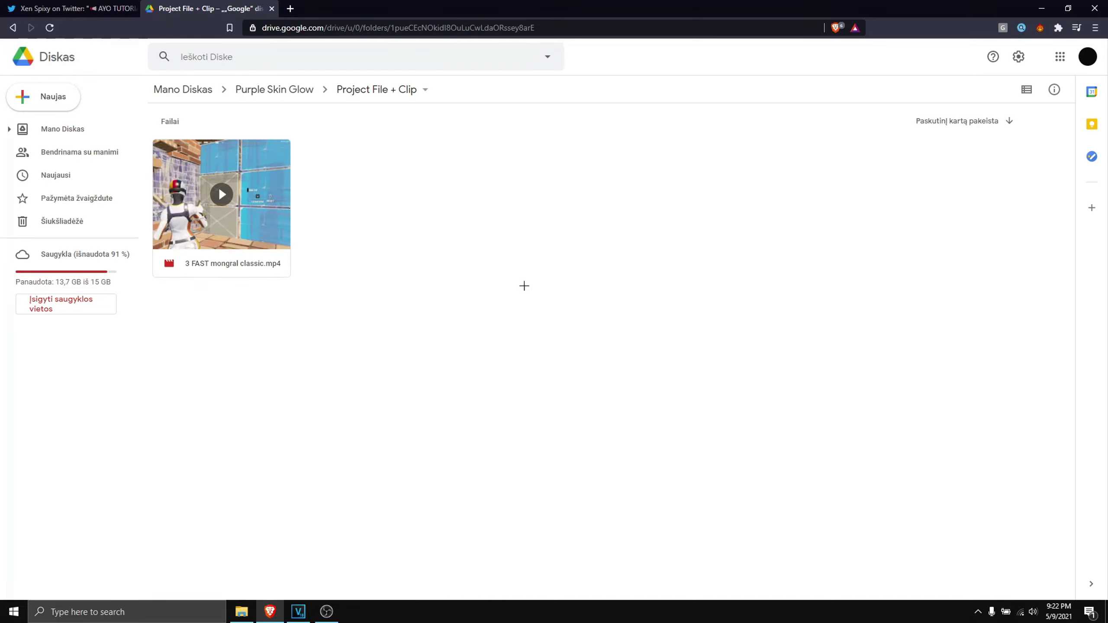
key(alt+Left)
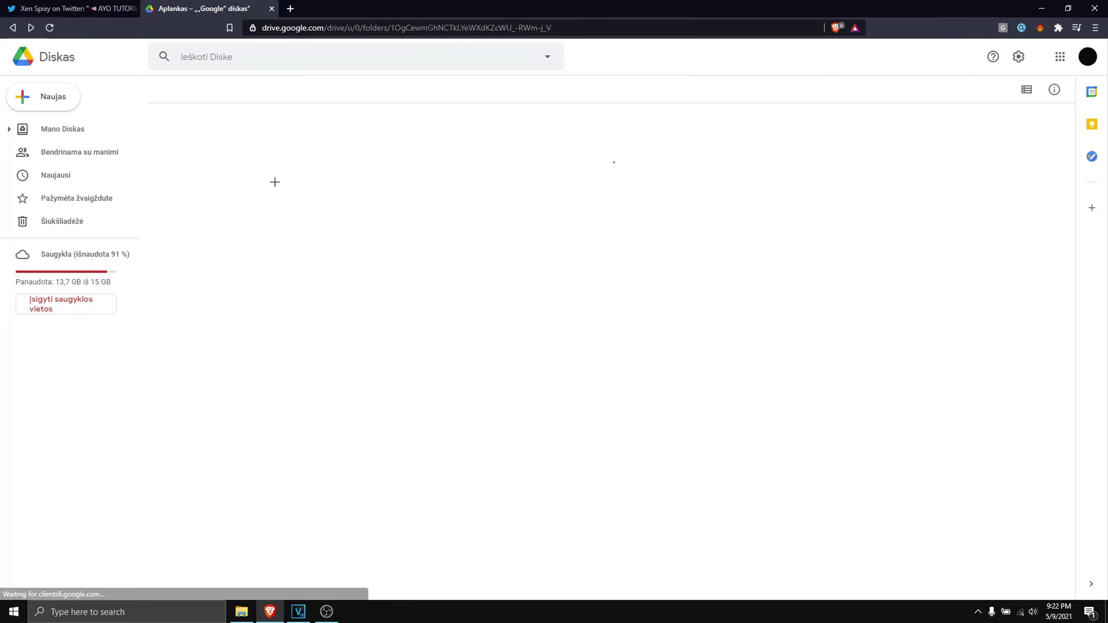
double_click(239, 154)
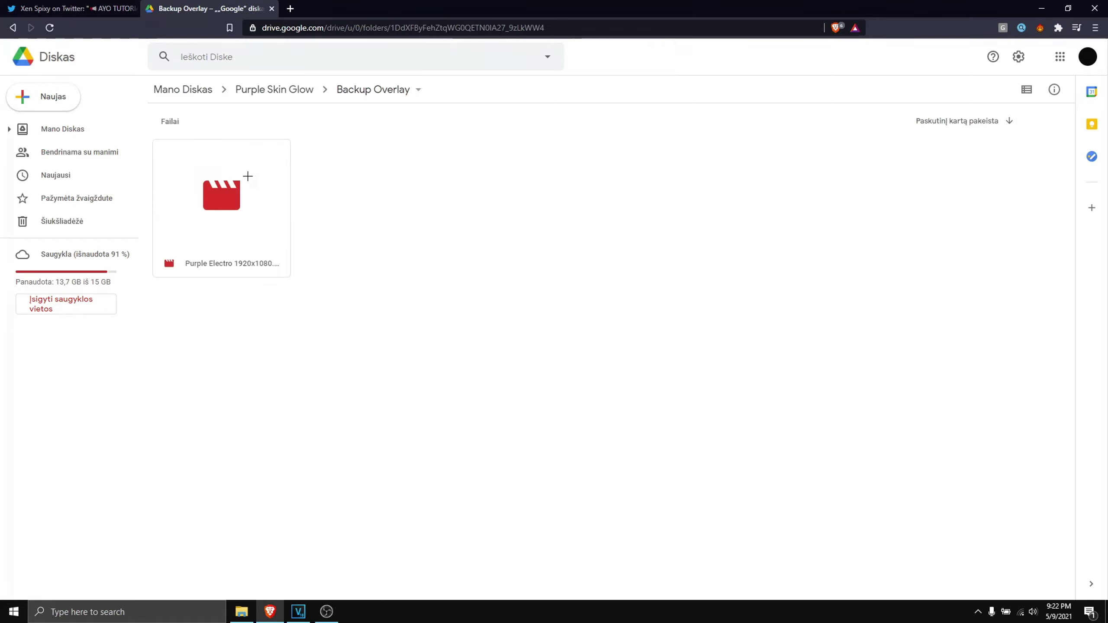
click(321, 313)
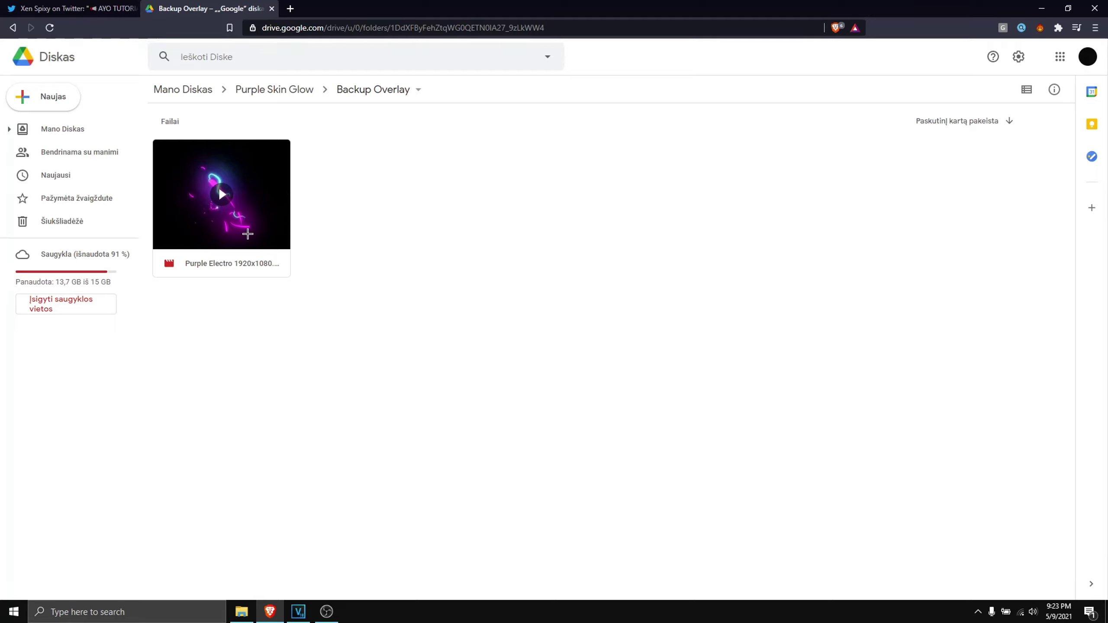
key(alt+Left)
click(389, 280)
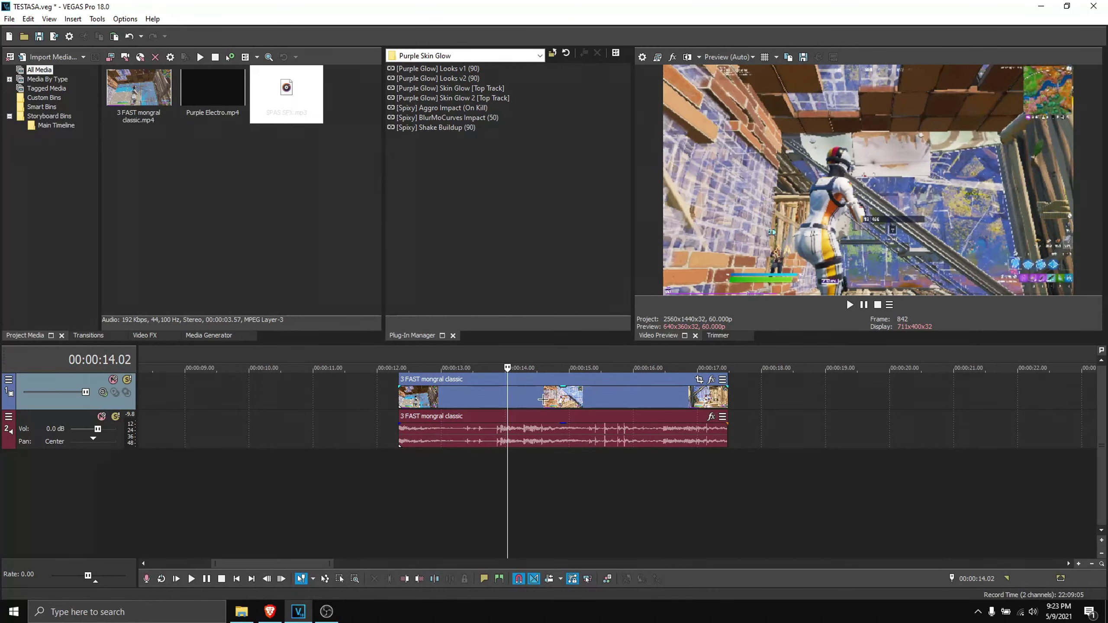
Move the 3 FAST mongral classic clip a little over a second earlier on the timeline and play through it
drag(543, 399, 480, 400)
click(521, 395)
click(846, 306)
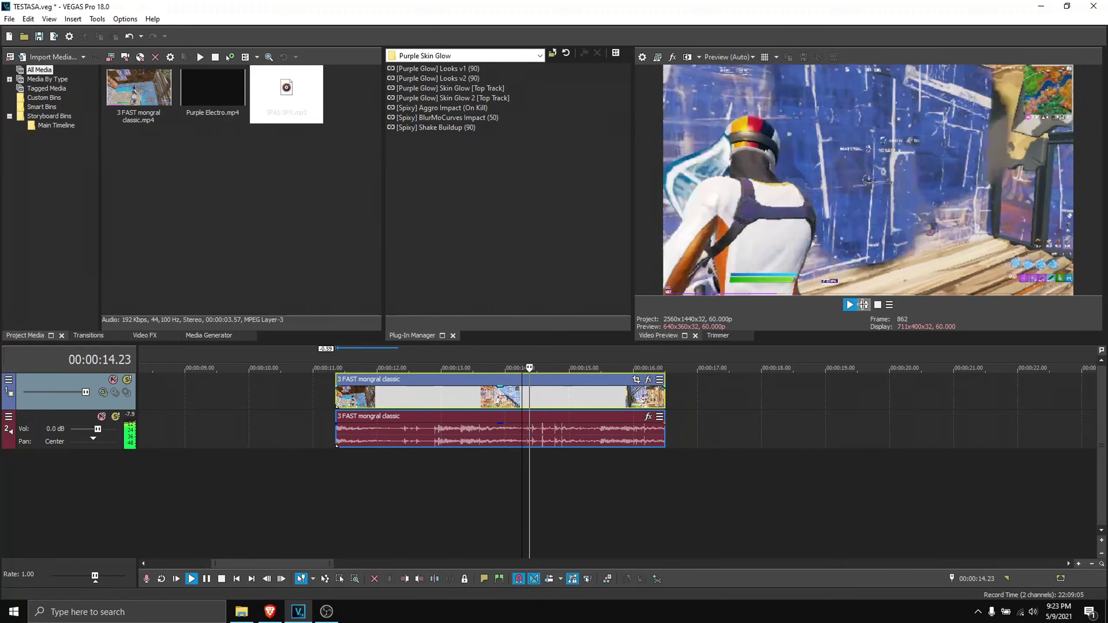
drag(540, 396, 525, 395)
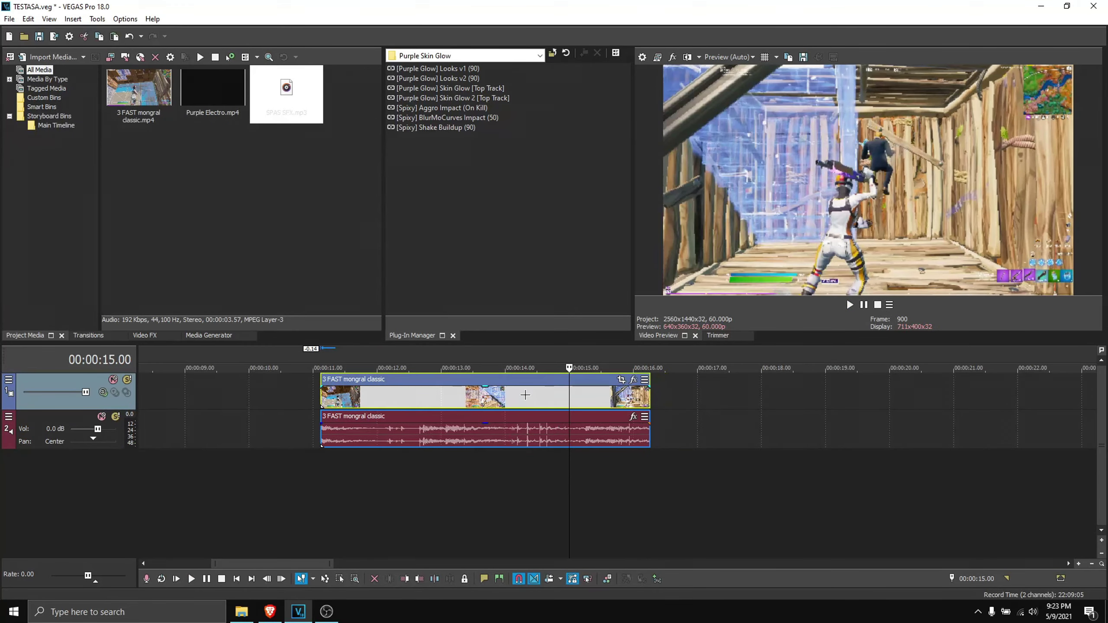
Find the sniper shot frame by frame and split the clip there, at 00:00:14.57
click(564, 401)
scroll(555, 407, up, 2)
key(Left)
key(Left)
key(Left)
key(Left)
key(Left)
key(Left)
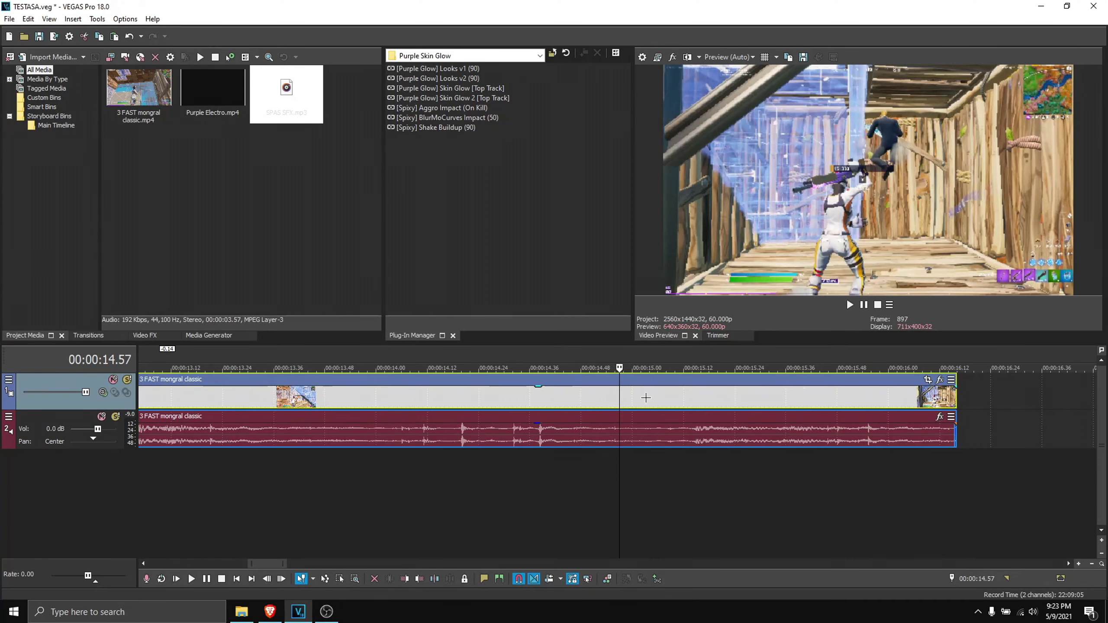
key(s)
Move the timeline cursor 90 frames past the split and place a marker there
scroll(643, 400, down, 4)
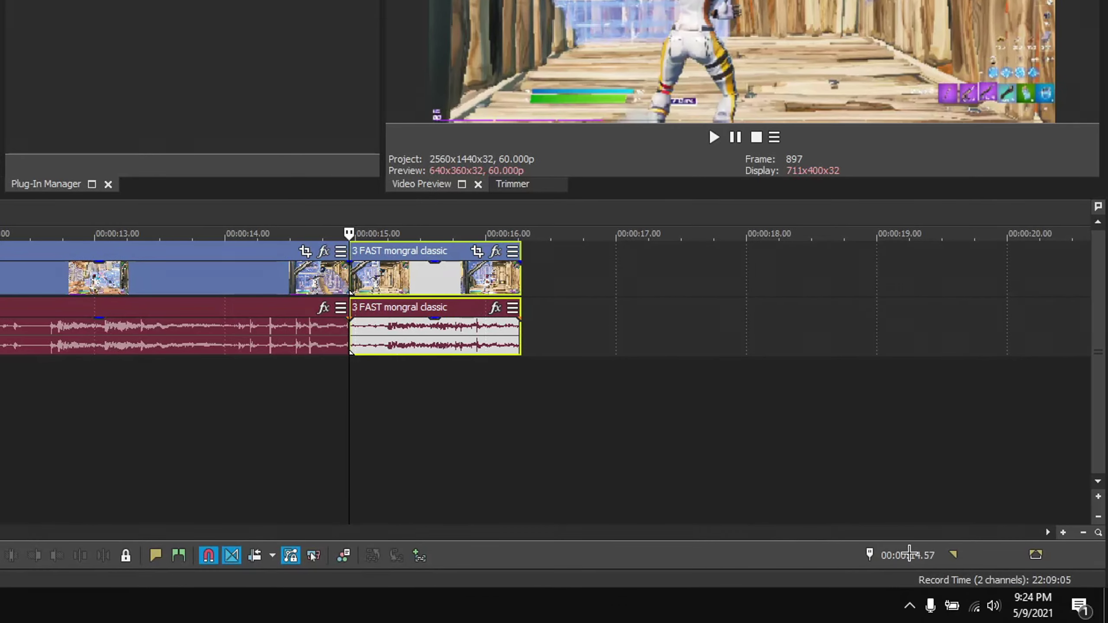
double_click(921, 555)
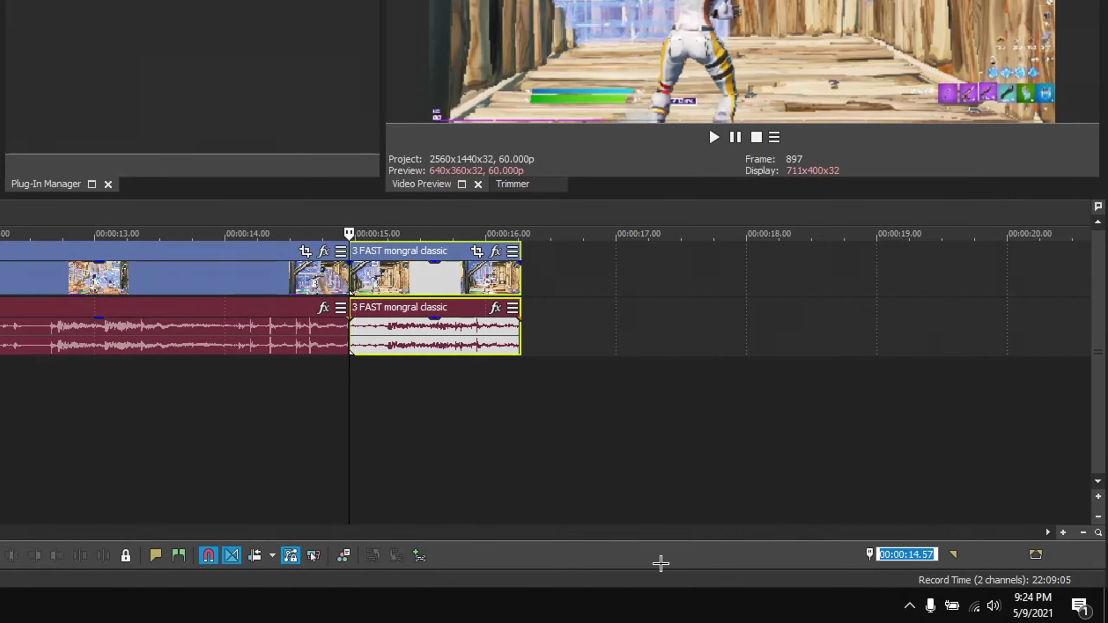
text(+90)
key(Return)
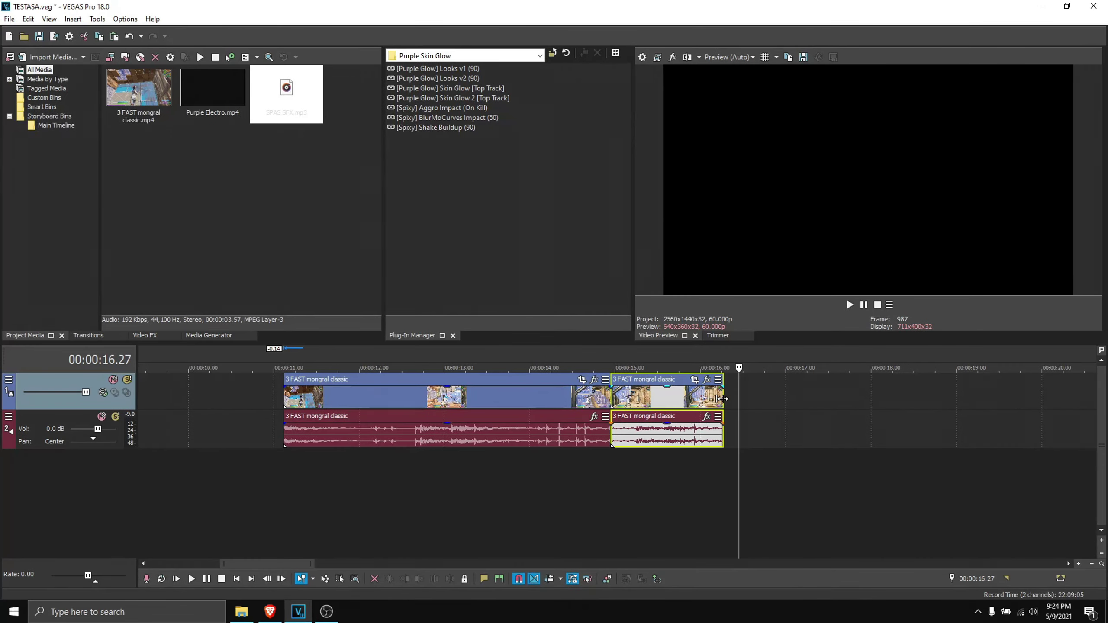
key(m)
Extend the end of the second clip by about 50 frames, past the marker, and play the added part
drag(723, 395, 794, 396)
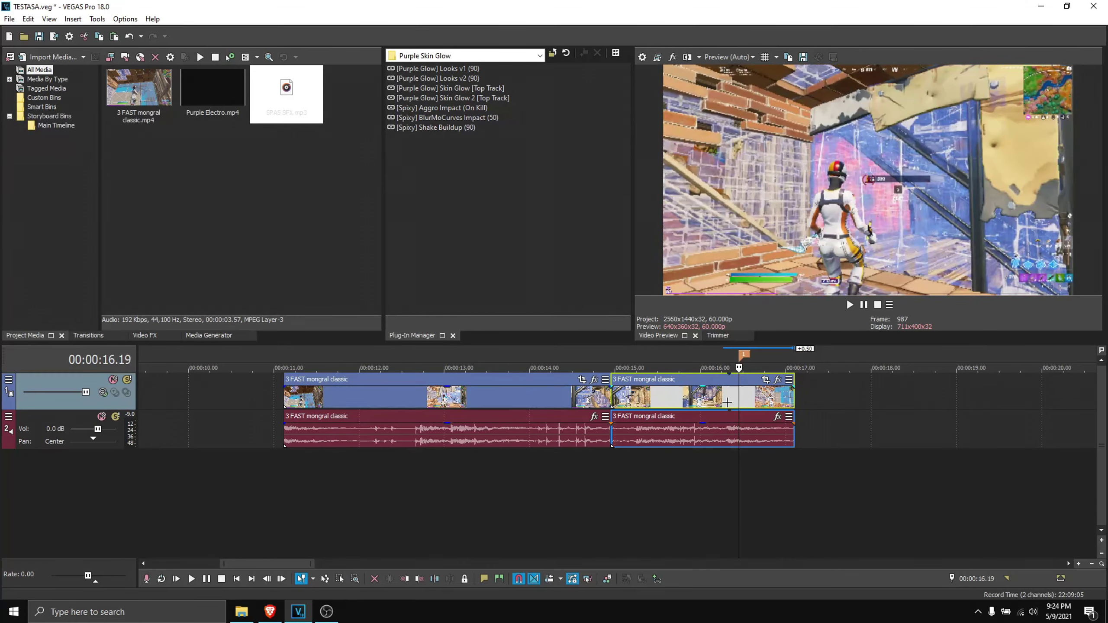
key(space)
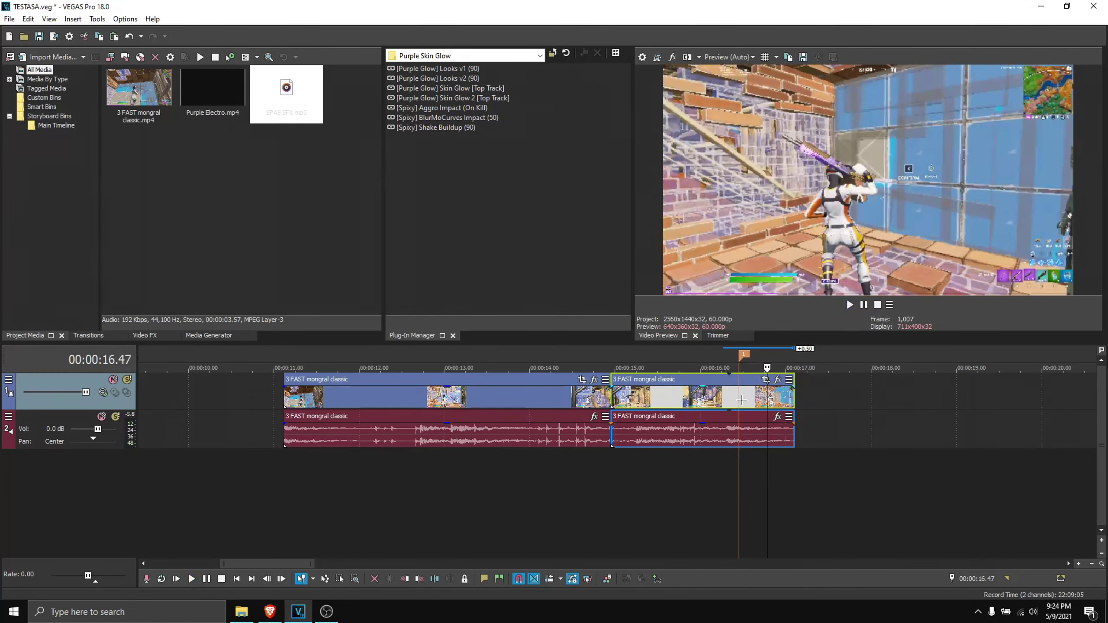
key(space)
click(698, 396)
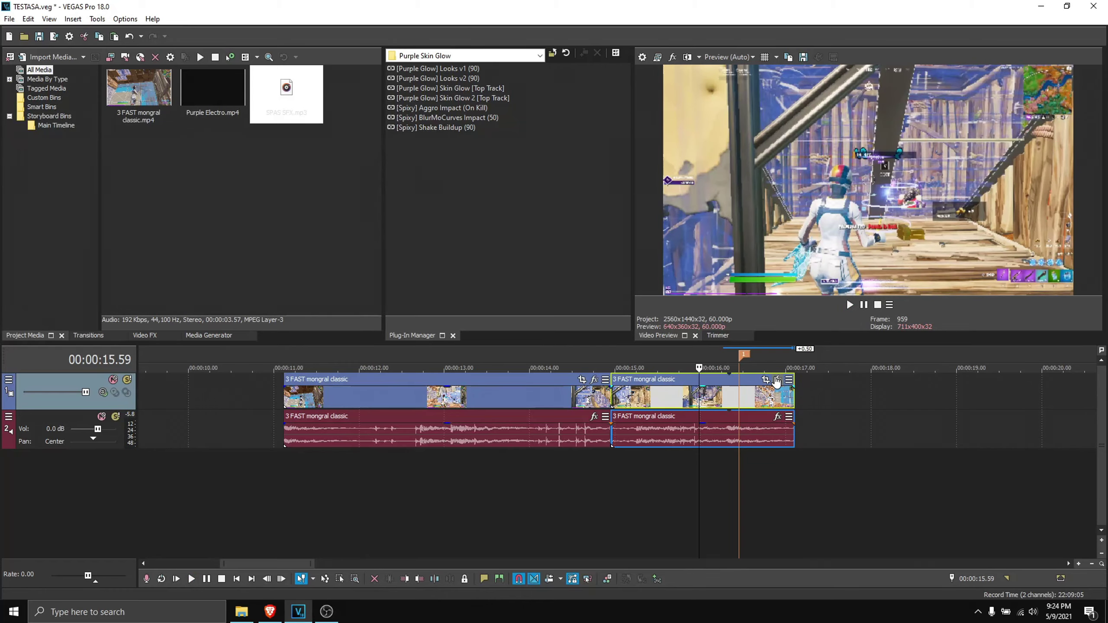
Add the [Purple Glow] Looks v1 (90) preset from the Purple Skin Glow package to the second clip's video effects
click(778, 379)
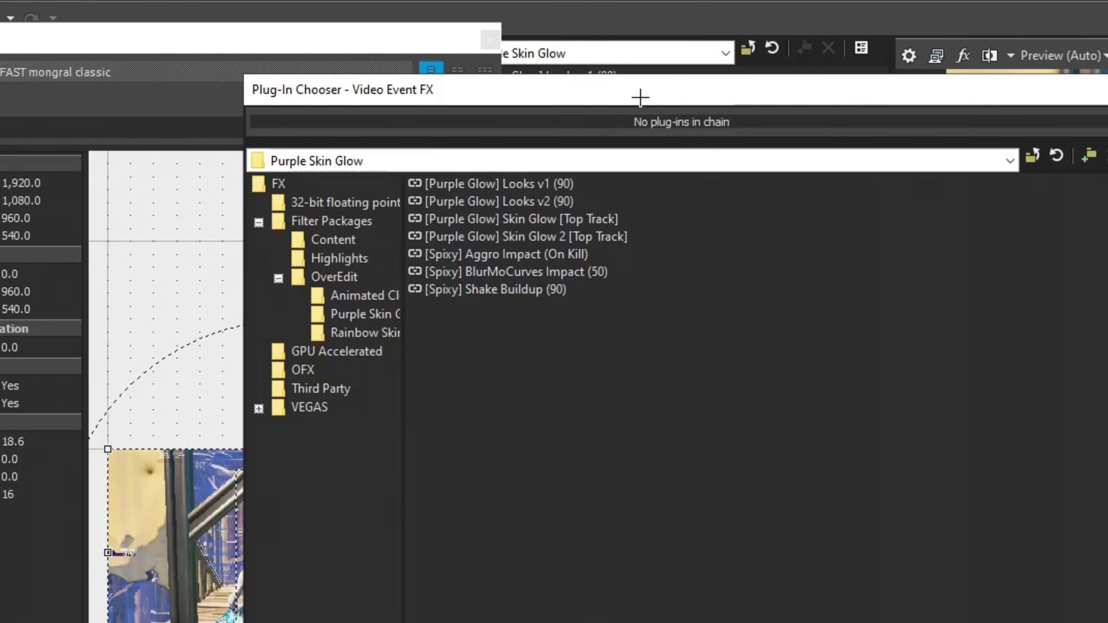
drag(638, 96, 450, 99)
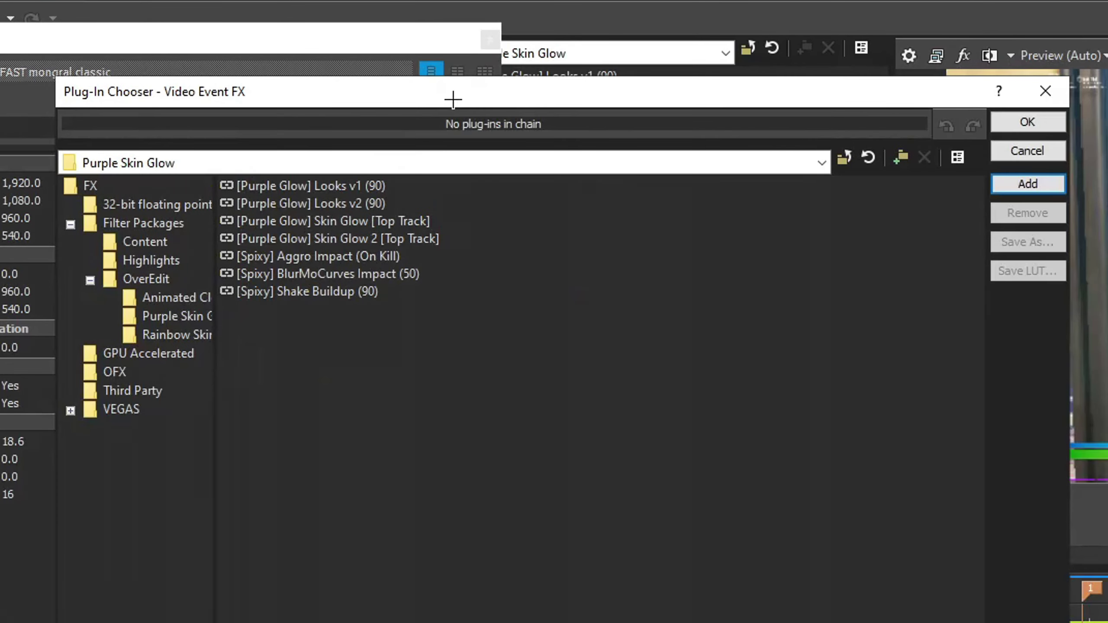
click(367, 203)
click(366, 191)
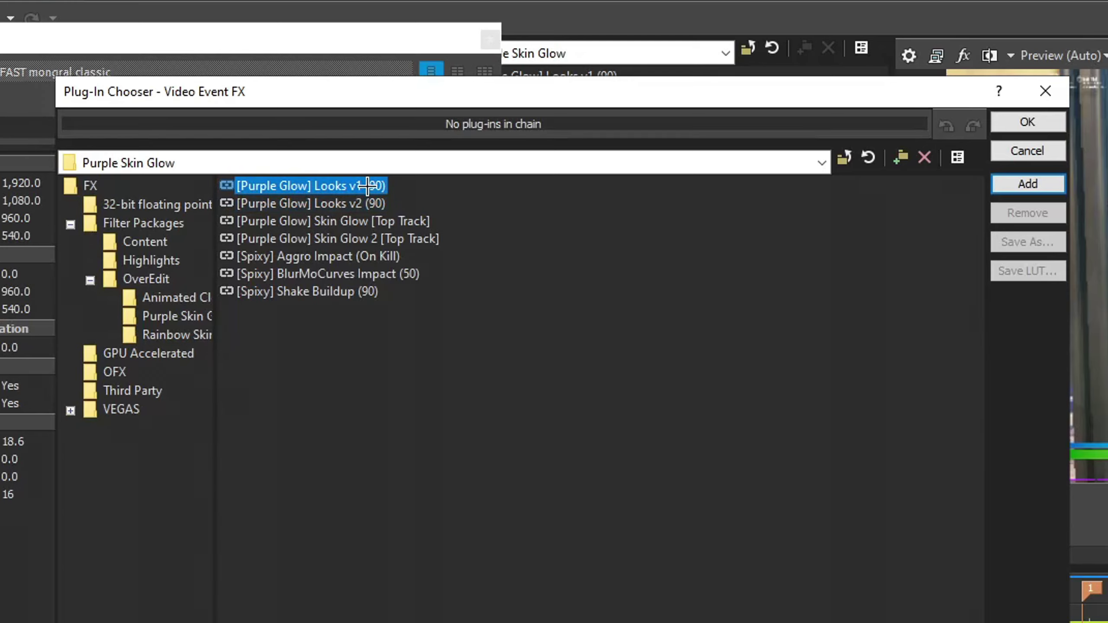
click(364, 200)
click(361, 190)
click(375, 204)
click(369, 187)
click(371, 203)
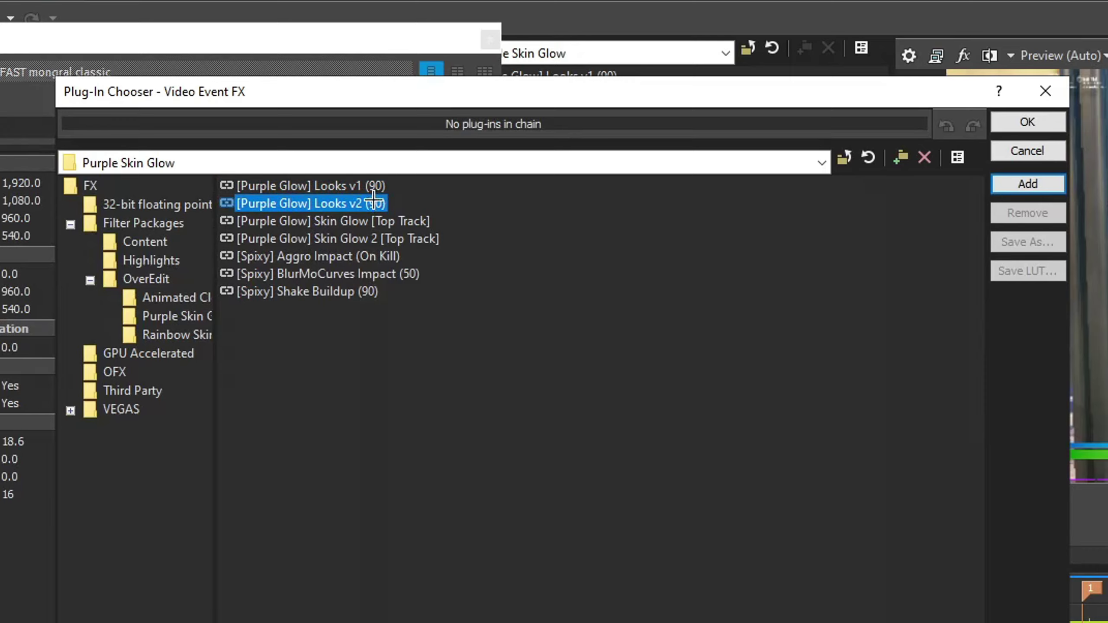
click(369, 186)
click(372, 207)
click(373, 187)
click(373, 204)
click(374, 185)
click(367, 206)
click(370, 186)
click(373, 204)
key(Up)
key(Down)
key(Up)
key(Down)
key(Up)
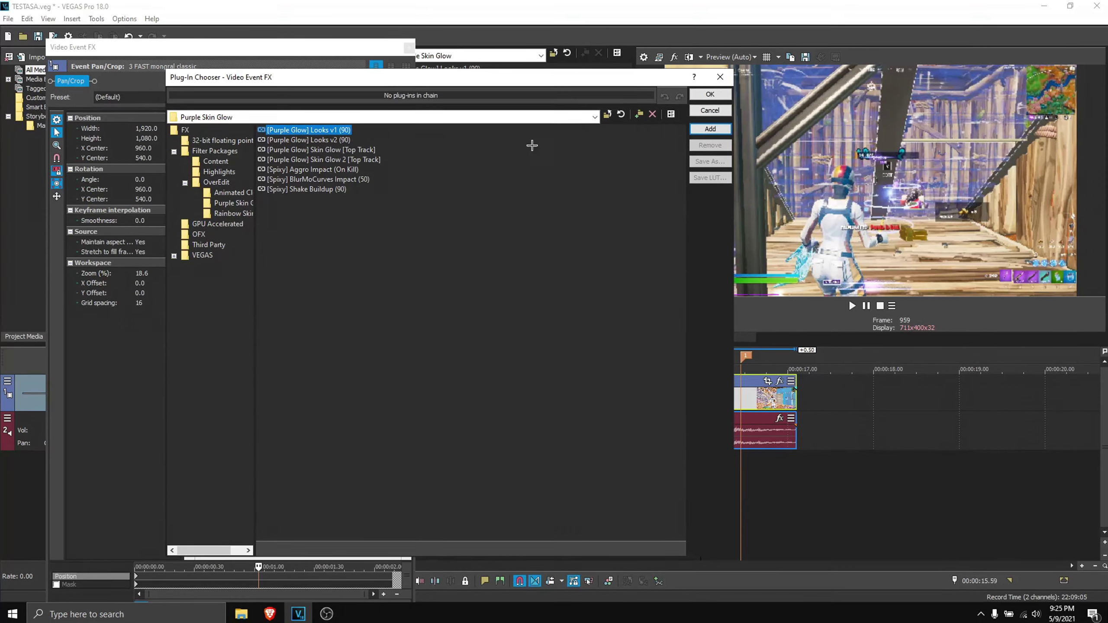
click(721, 129)
click(713, 94)
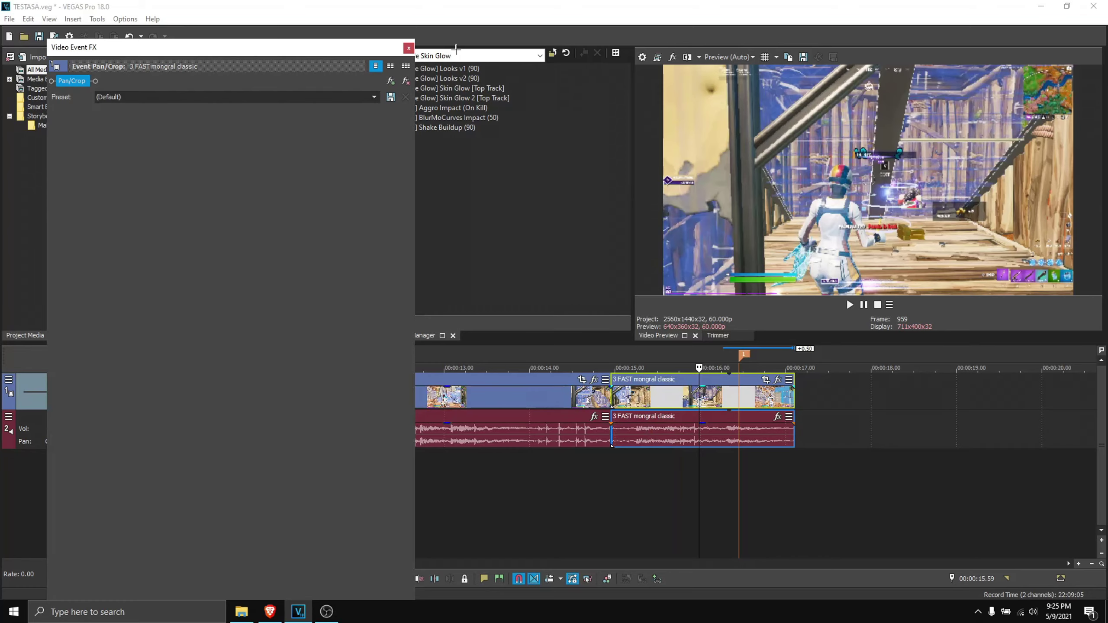
click(409, 47)
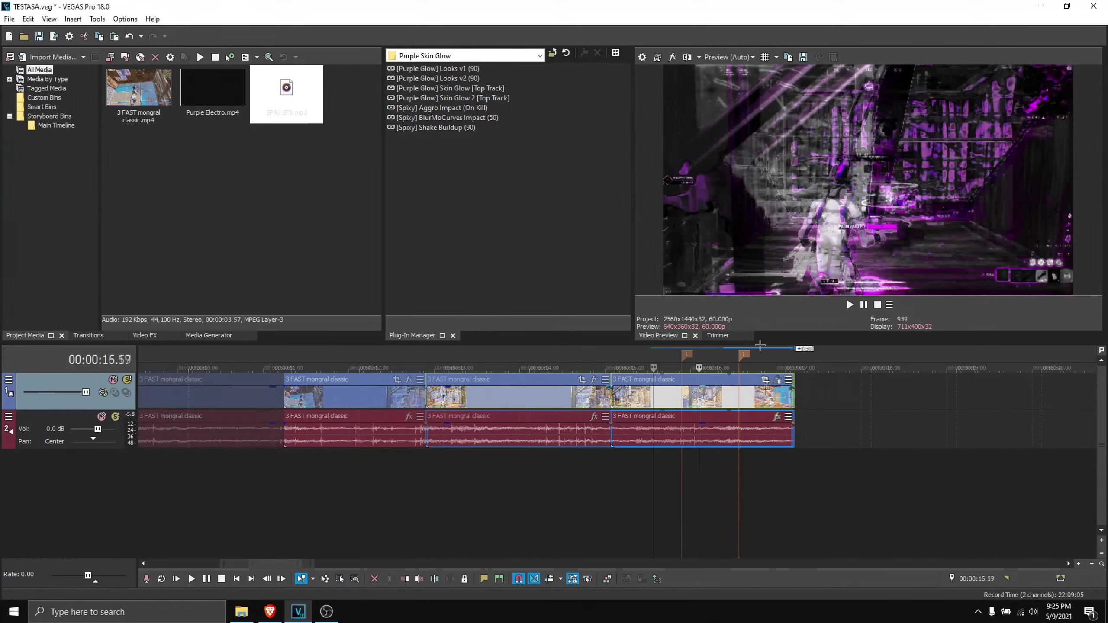
Reopen the second clip's video effects and disable Looks in the effect chain
click(777, 381)
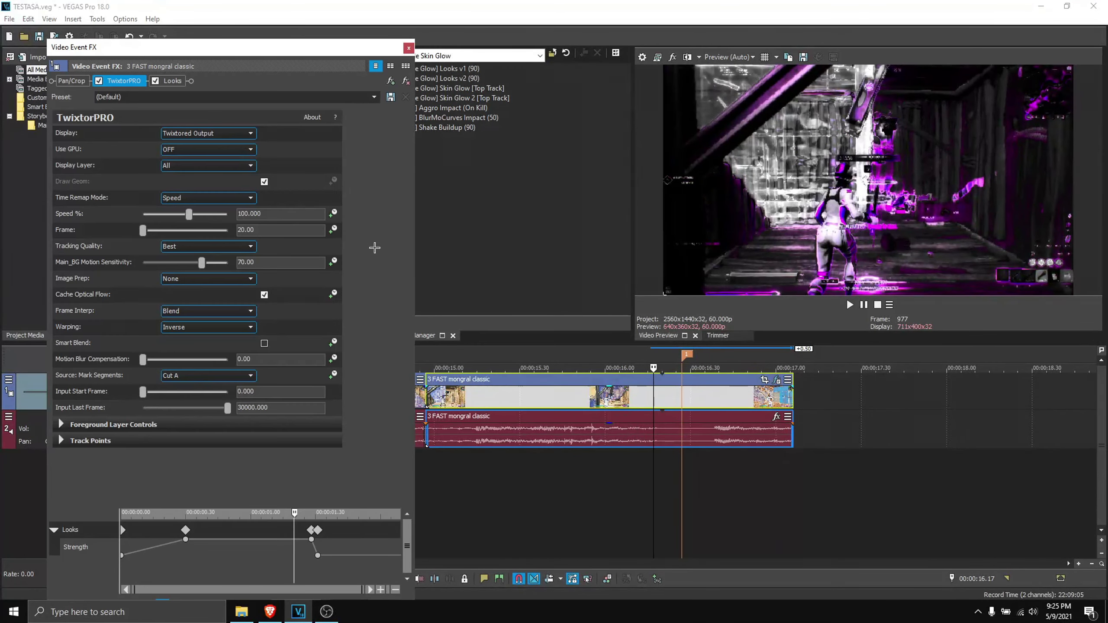
click(585, 410)
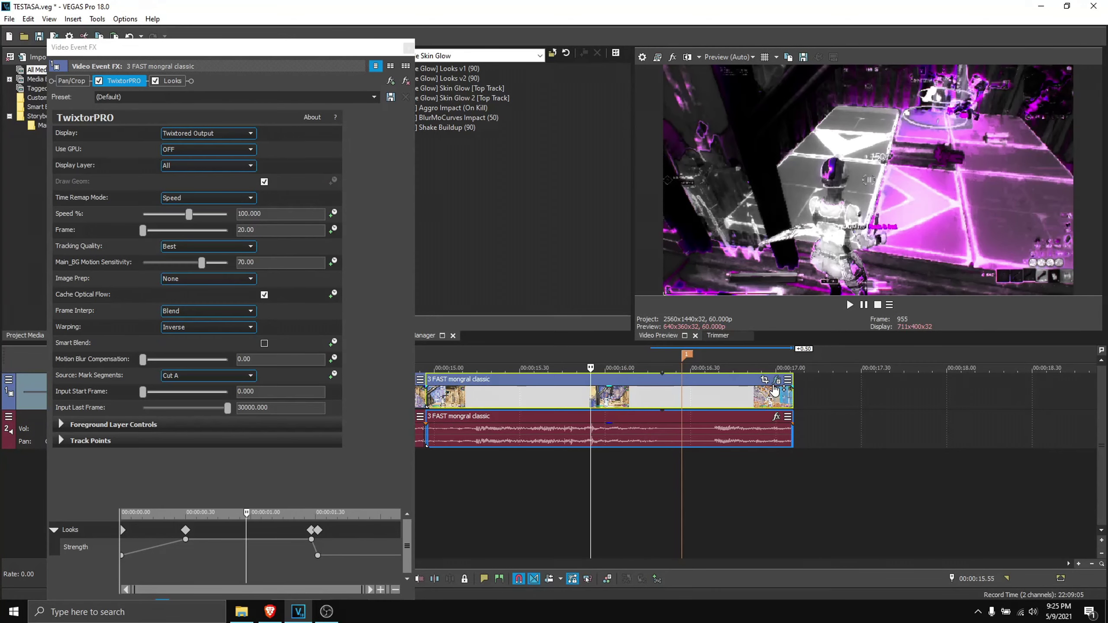
click(156, 80)
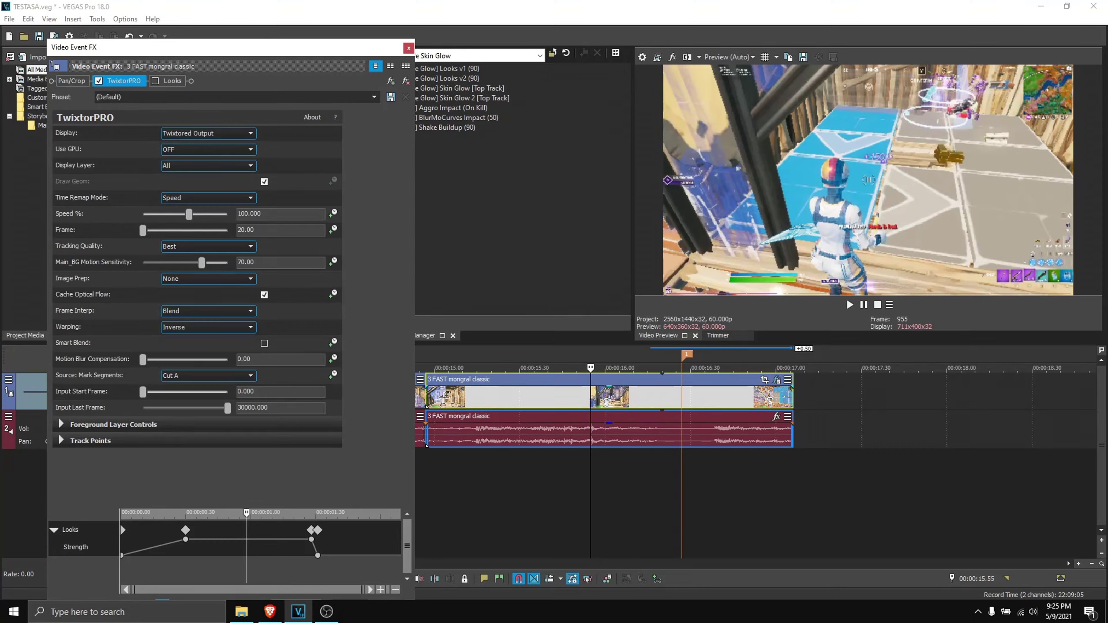
Place the cursor at the start of the second clip and enable keyframe animation for TwixtorPRO's Speed %
click(429, 395)
scroll(469, 430, up, 5)
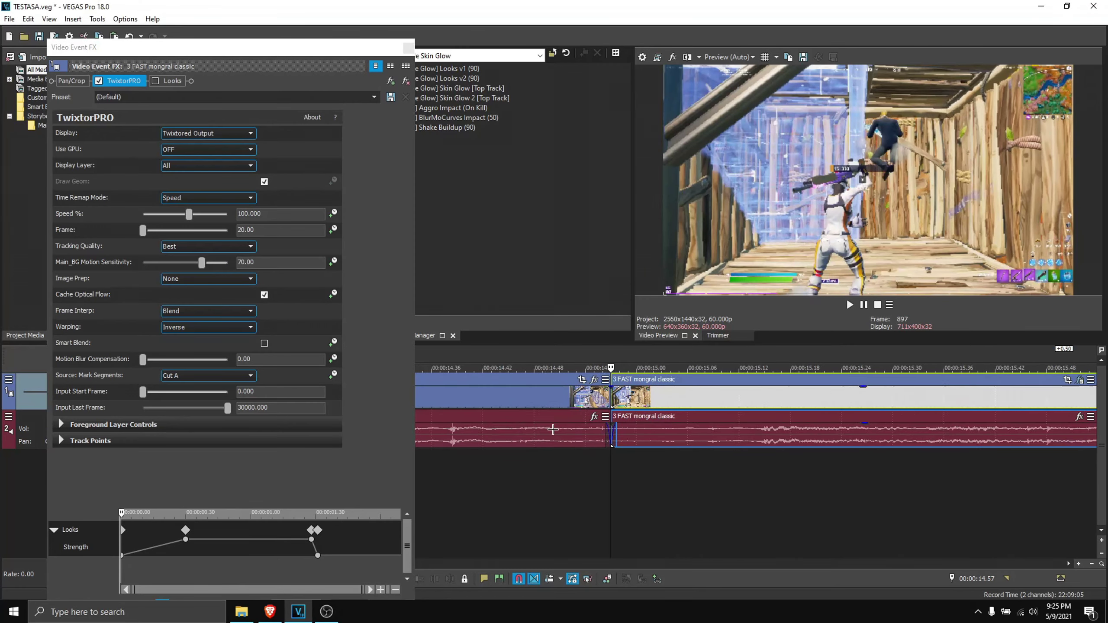
scroll(613, 432, down, 5)
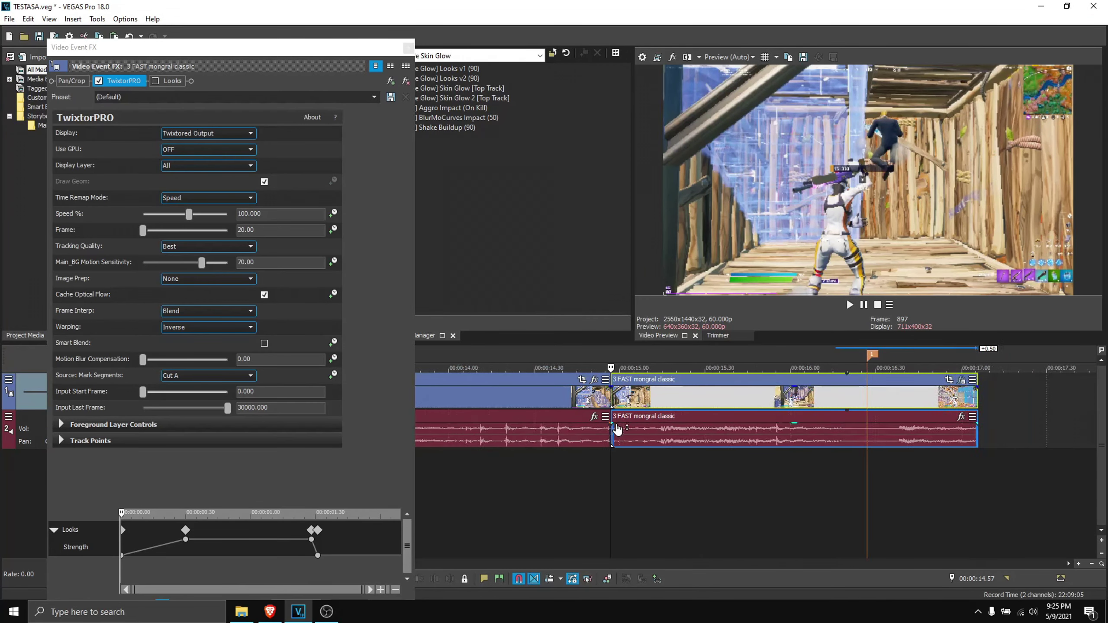
click(334, 213)
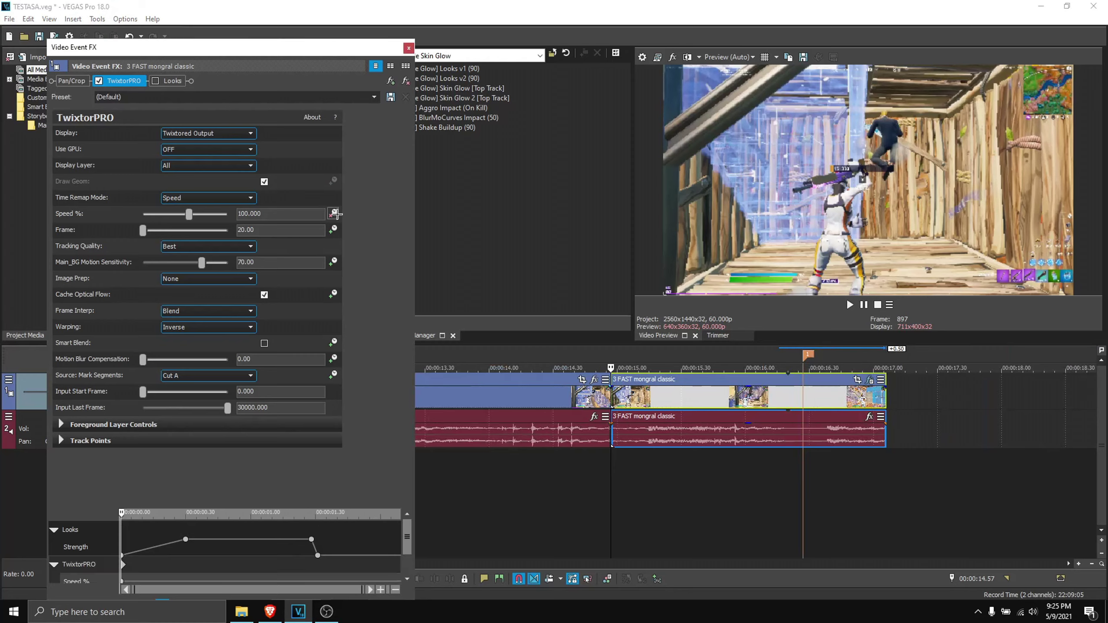
Reposition the video effects window and enlarge its keyframe area to show the TwixtorPRO Speed % lane
click(406, 580)
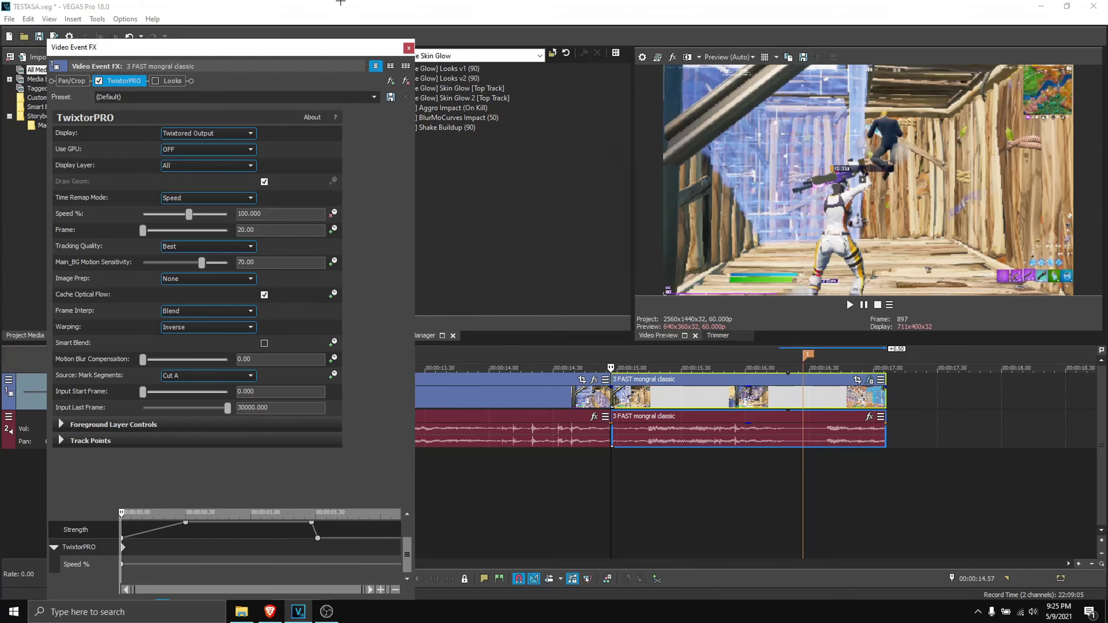
drag(320, 47, 329, 19)
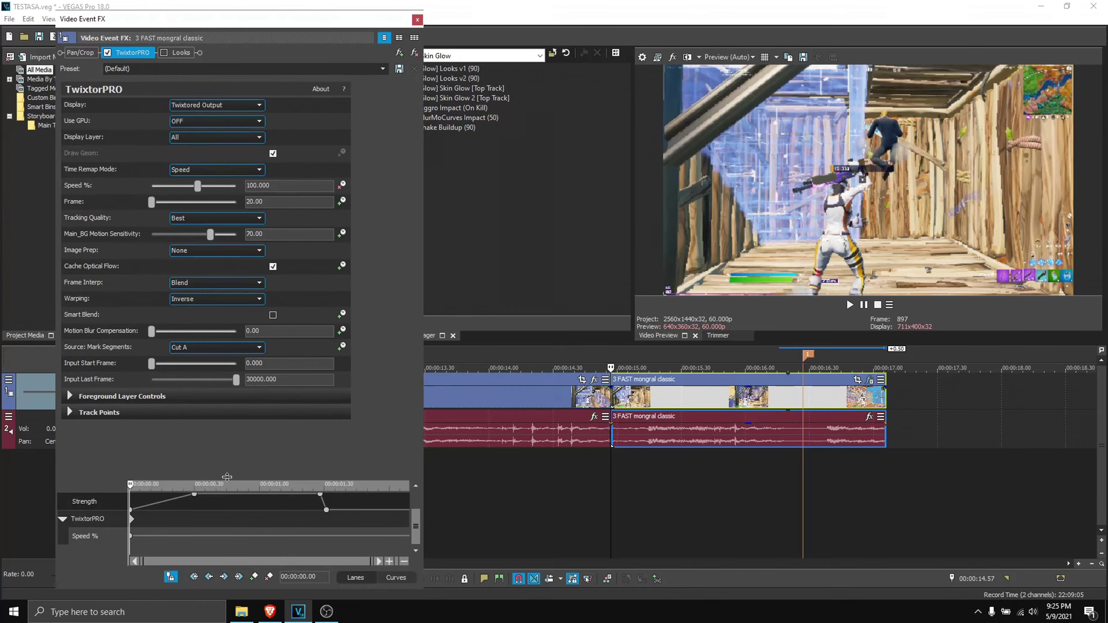
drag(227, 477, 227, 451)
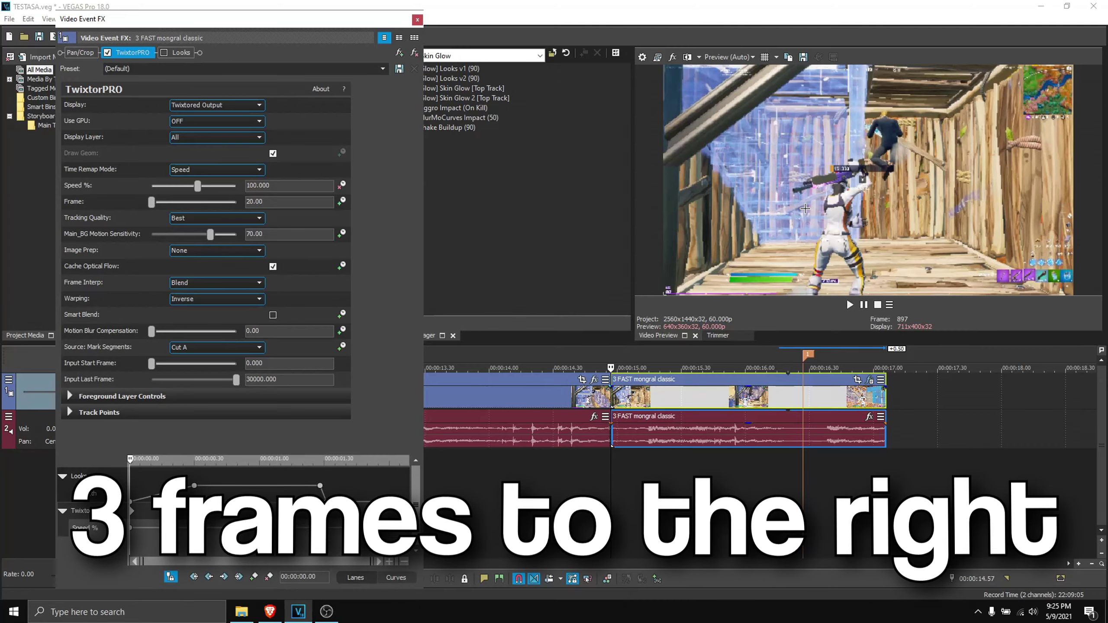
Add a TwixtorPRO Speed % keyframe of 50 three frames after the start of the second clip
click(805, 208)
key(Right)
key(Right)
key(Right)
drag(276, 187, 219, 187)
key(BackSpace)
text(50)
key(Return)
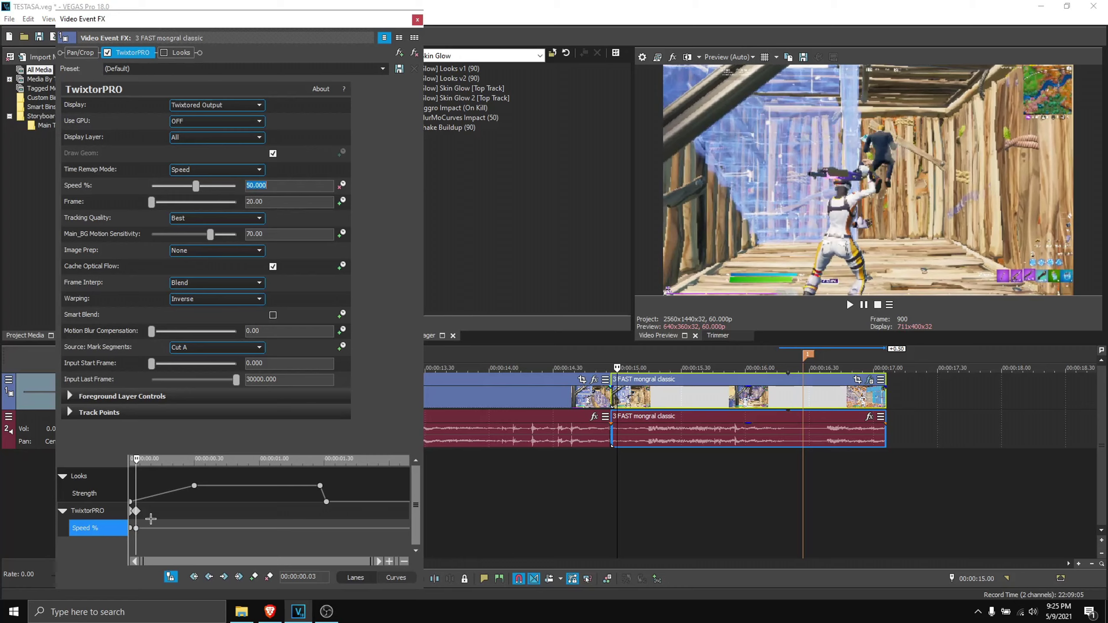
Set the first two Speed % keyframes, at the clip start and three frames in, to Slow Fade
scroll(130, 528, up, 5)
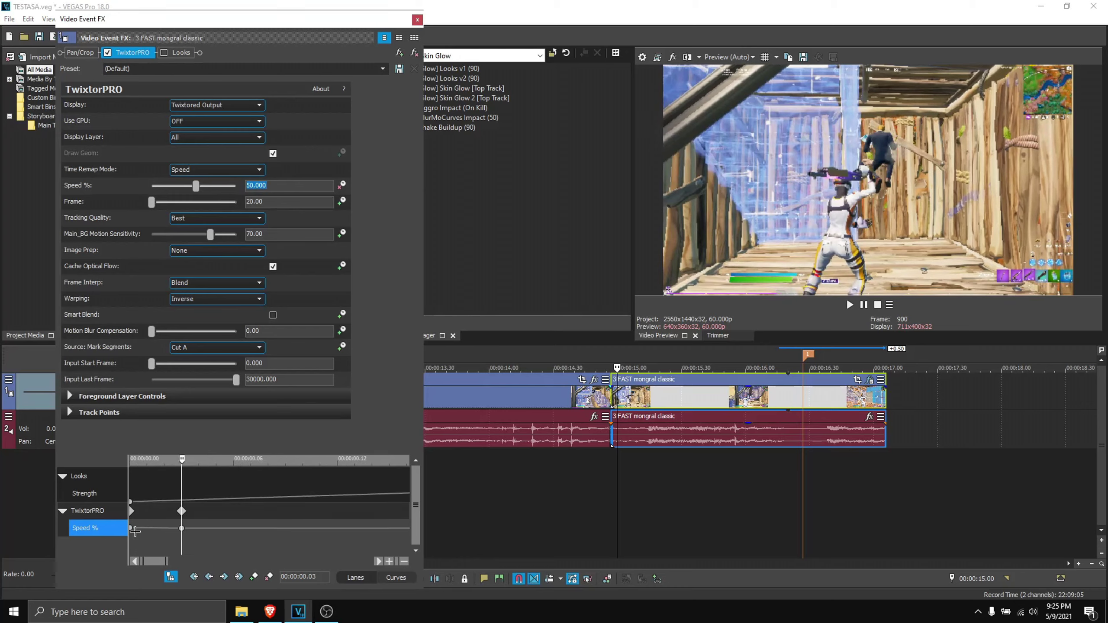
click(130, 529)
right_click(130, 529)
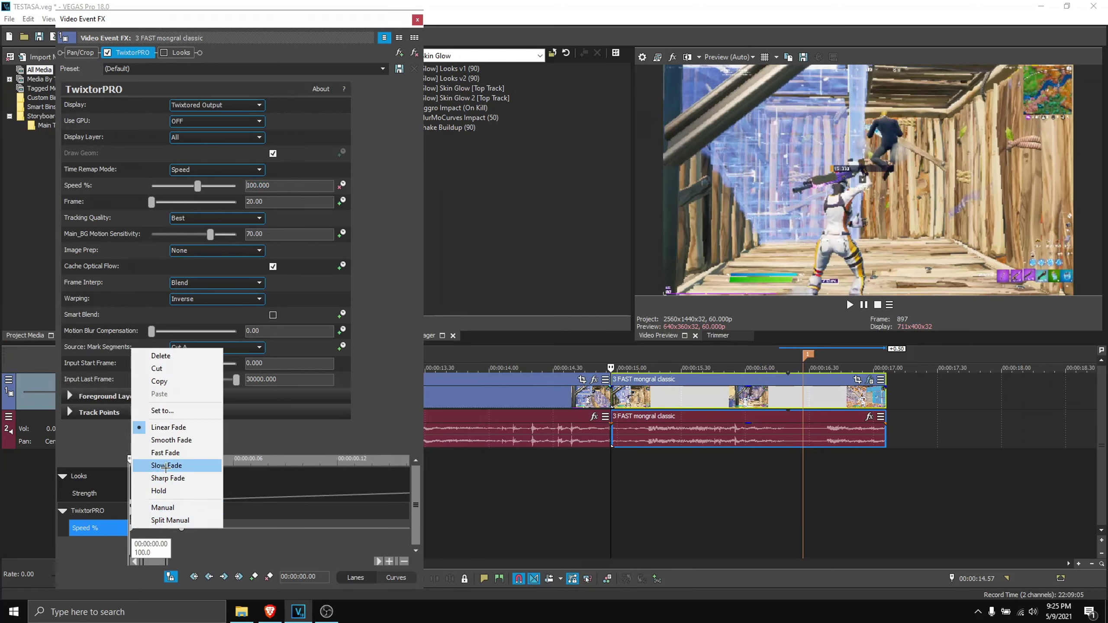
click(184, 465)
click(180, 527)
right_click(180, 528)
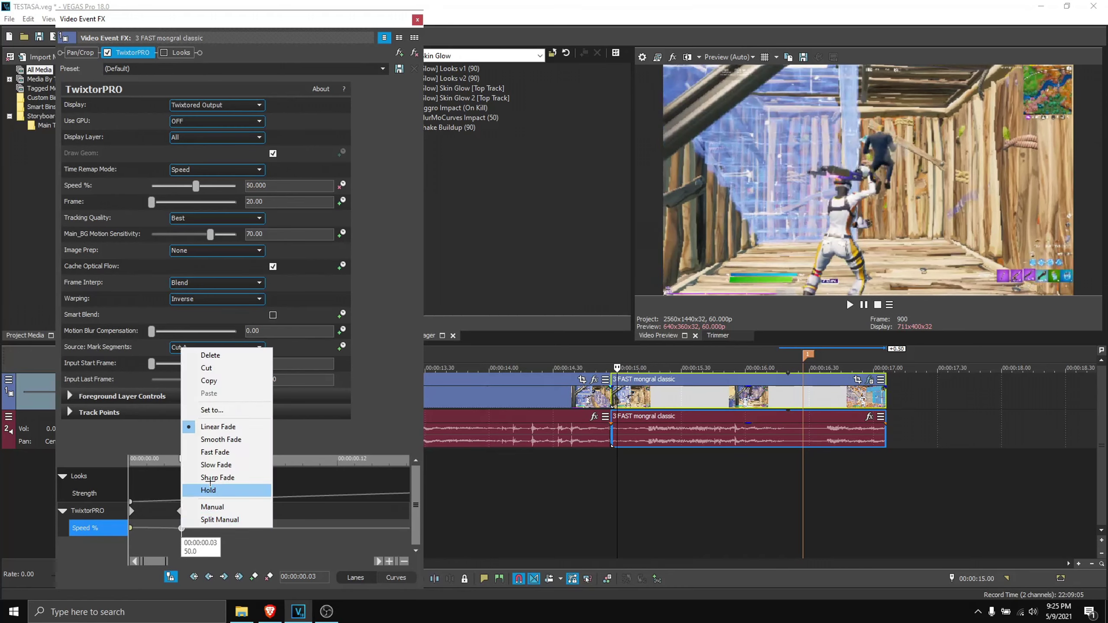
click(214, 467)
scroll(210, 537, down, 5)
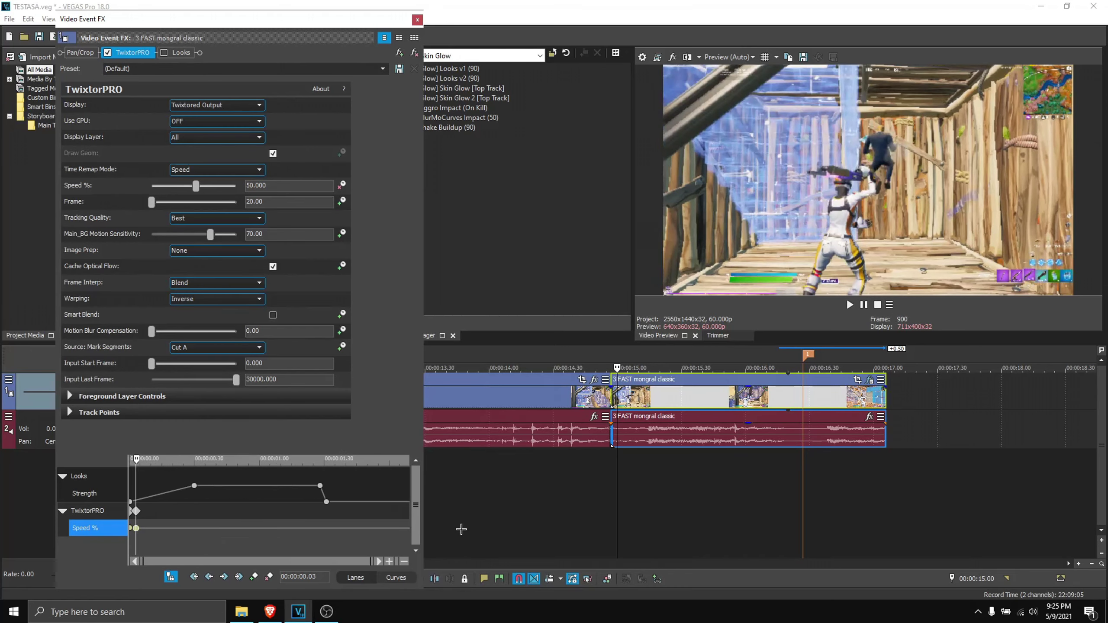
Add a TwixtorPRO Speed % keyframe at the marker's position in the second clip
click(803, 395)
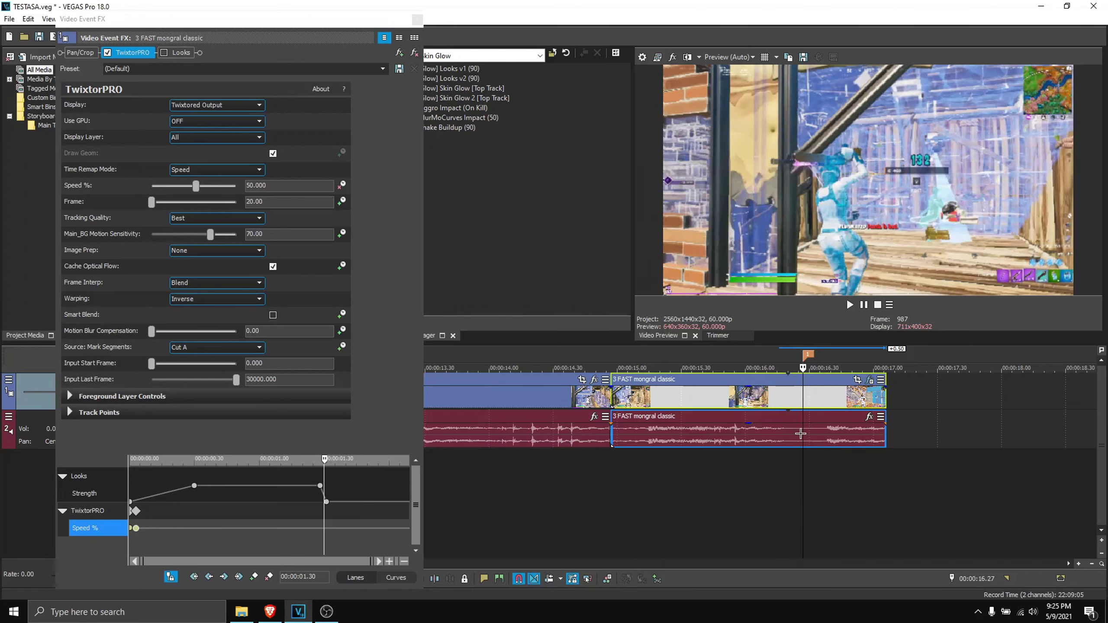
click(239, 577)
click(255, 577)
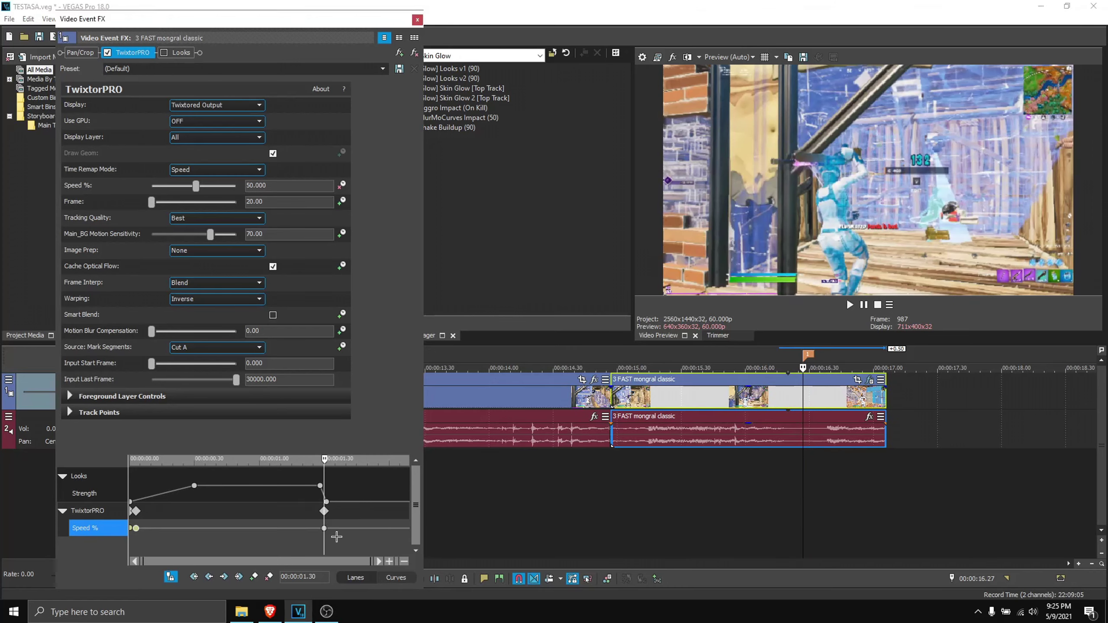
scroll(336, 536, up, 4)
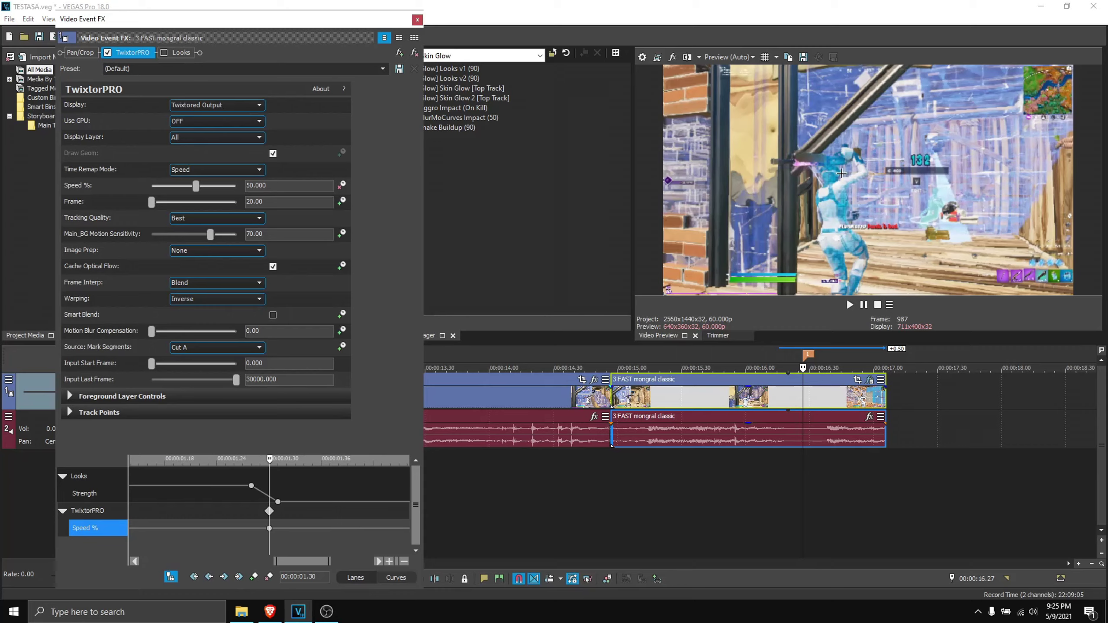
Add another Speed % keyframe five frames before the marker
click(868, 178)
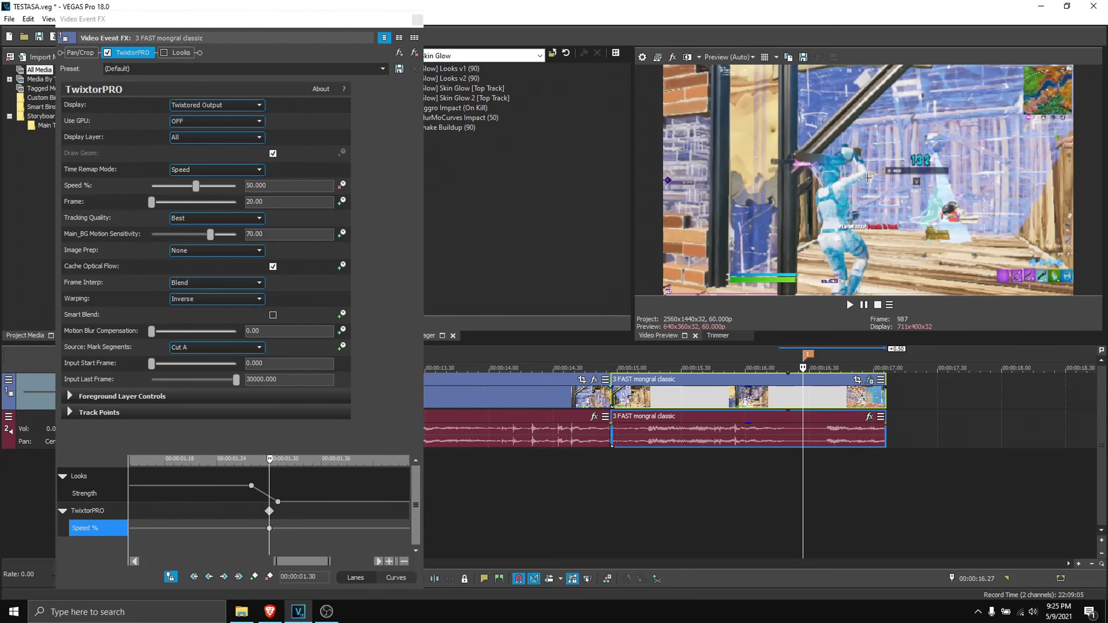
key(Left)
key(Left)
key(Left)
key(Left)
key(Left)
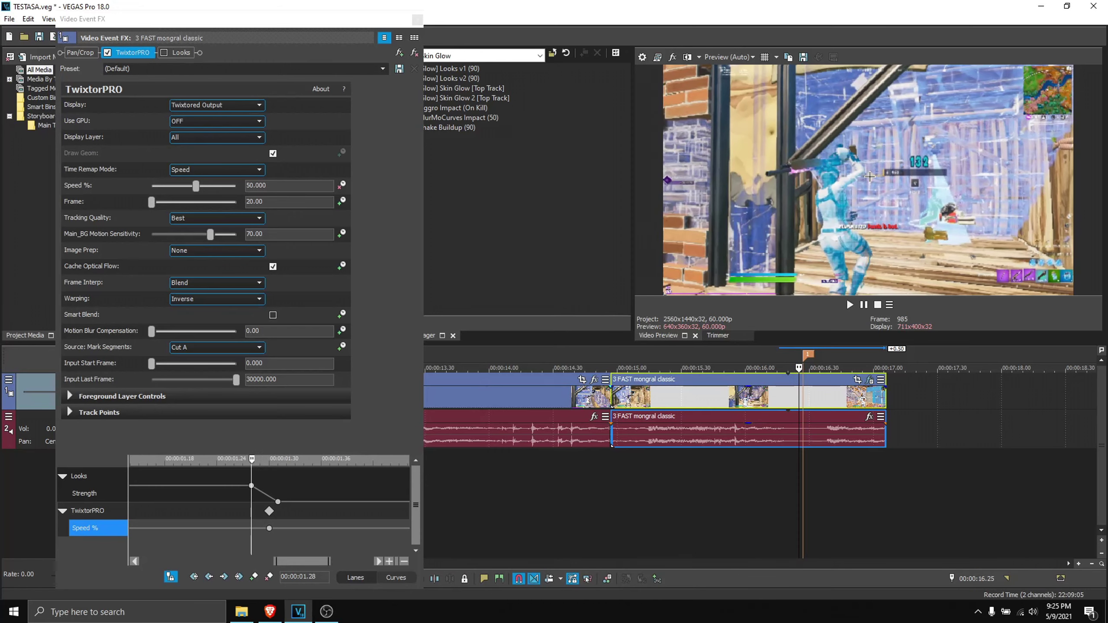
click(254, 577)
click(254, 577)
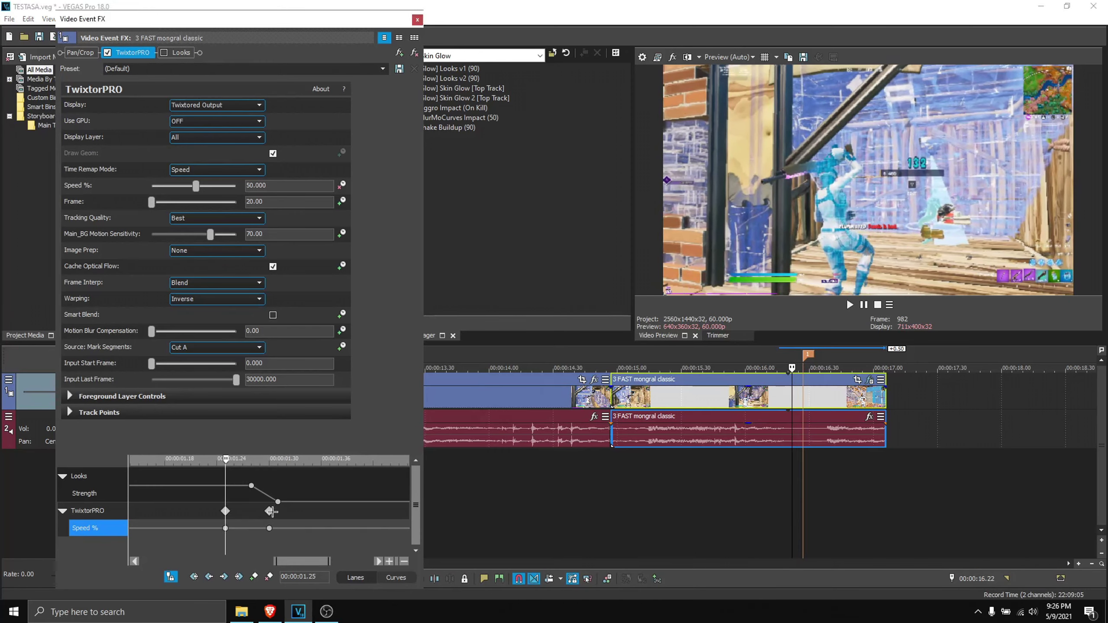
Add a Speed % keyframe of 30 five frames after the marker
click(269, 511)
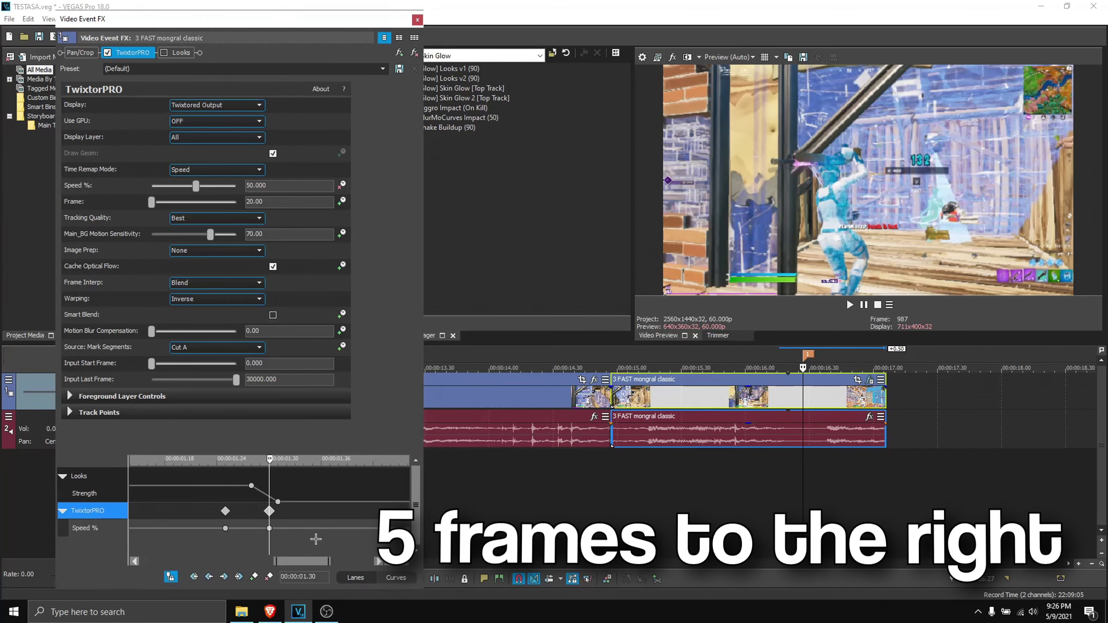
key(Right)
key(Right)
key(Right)
key(Right)
key(Right)
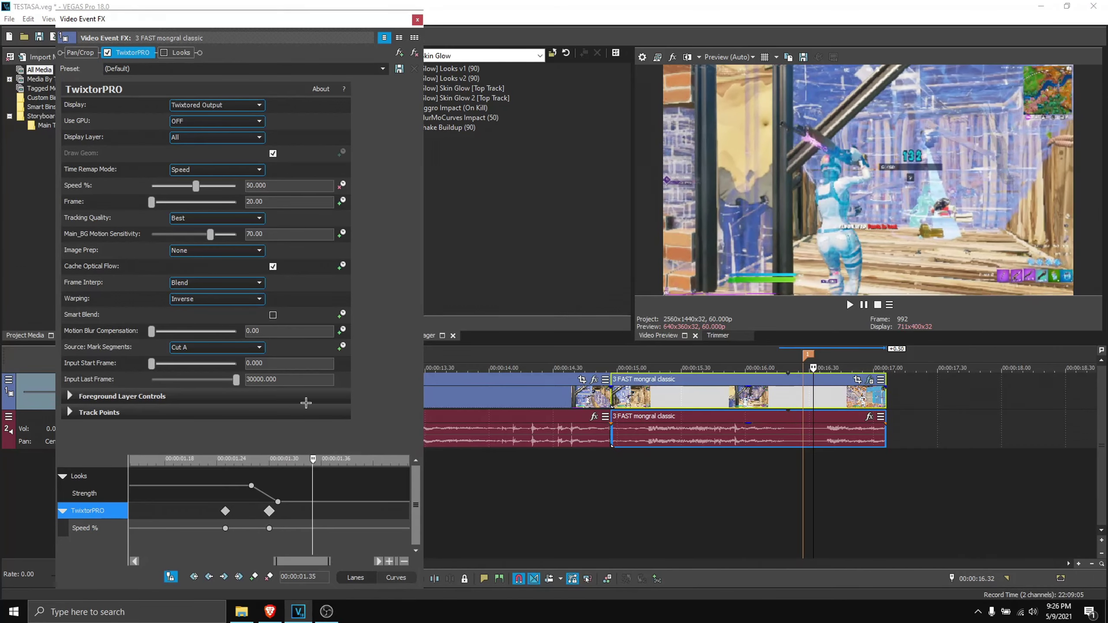
click(282, 184)
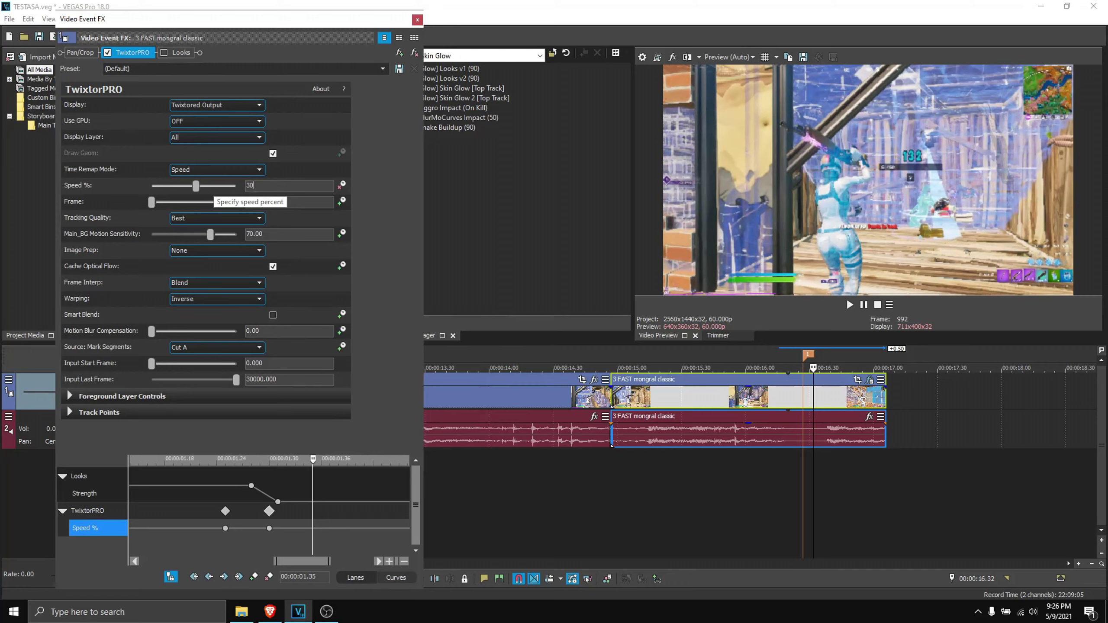
key(Return)
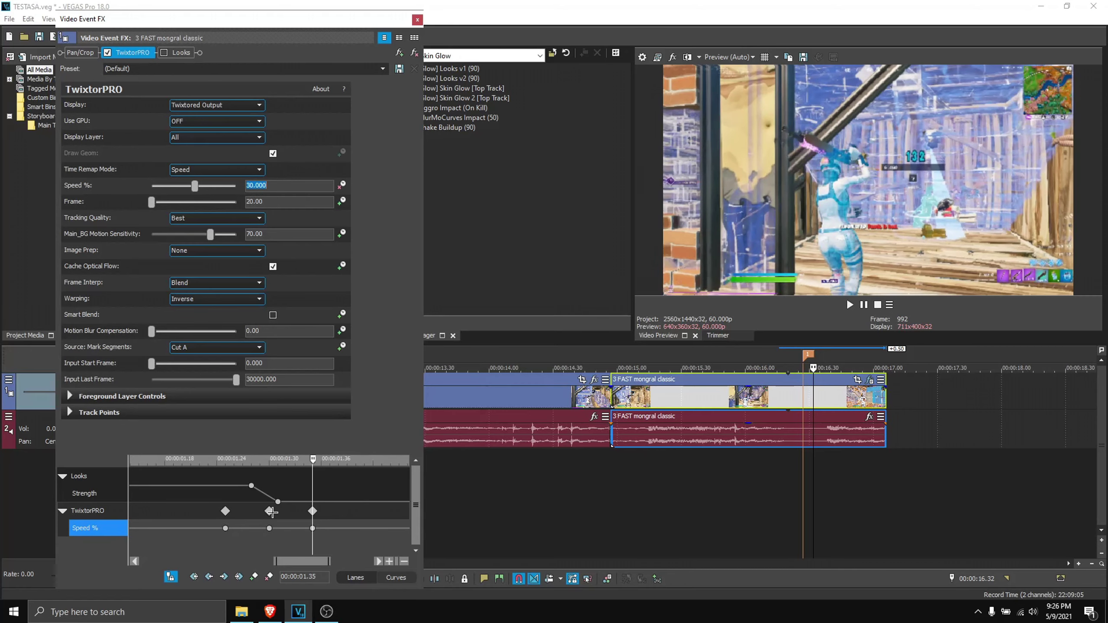
Set the Speed % keyframe at the marker to 300
click(271, 512)
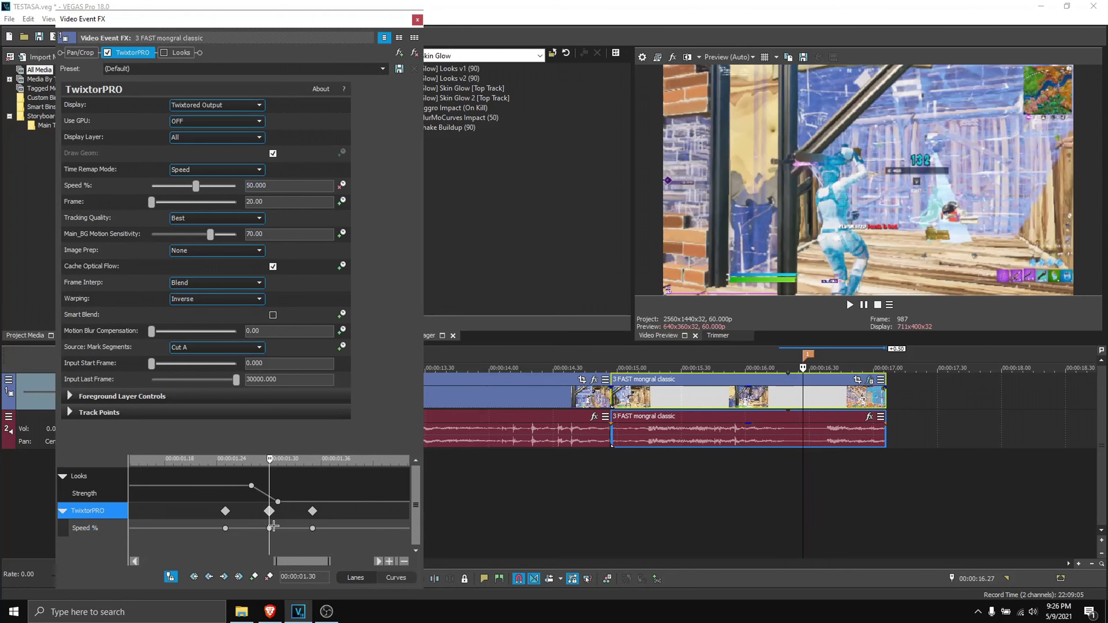
click(300, 188)
text(300)
key(Return)
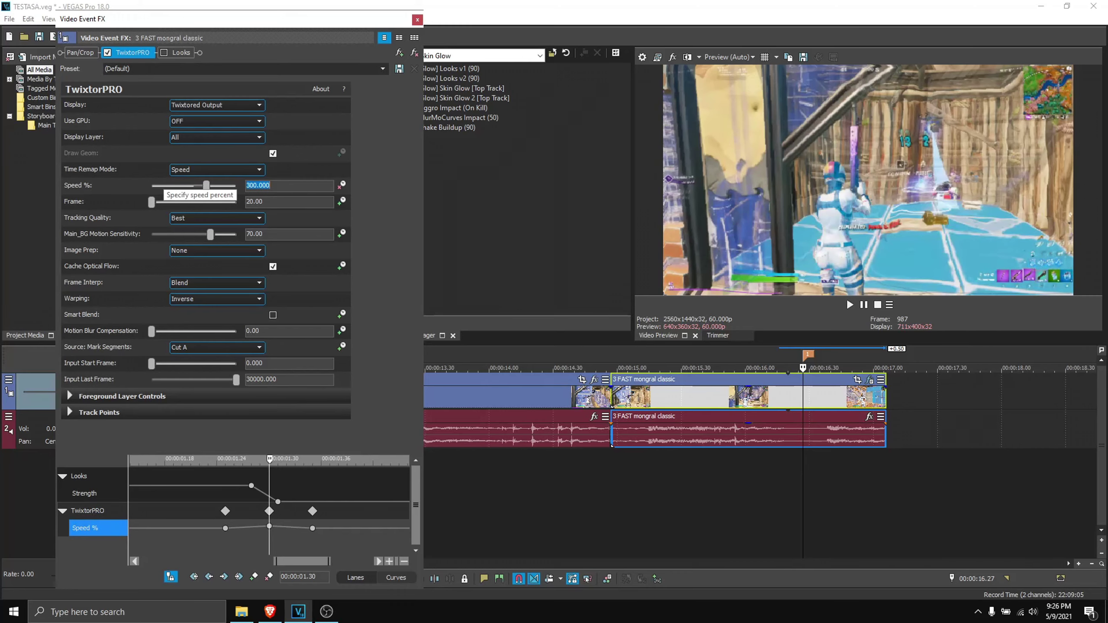
Set the Speed % keyframe before the marker to Fast Fade and the one at the marker to Slow Fade
click(225, 527)
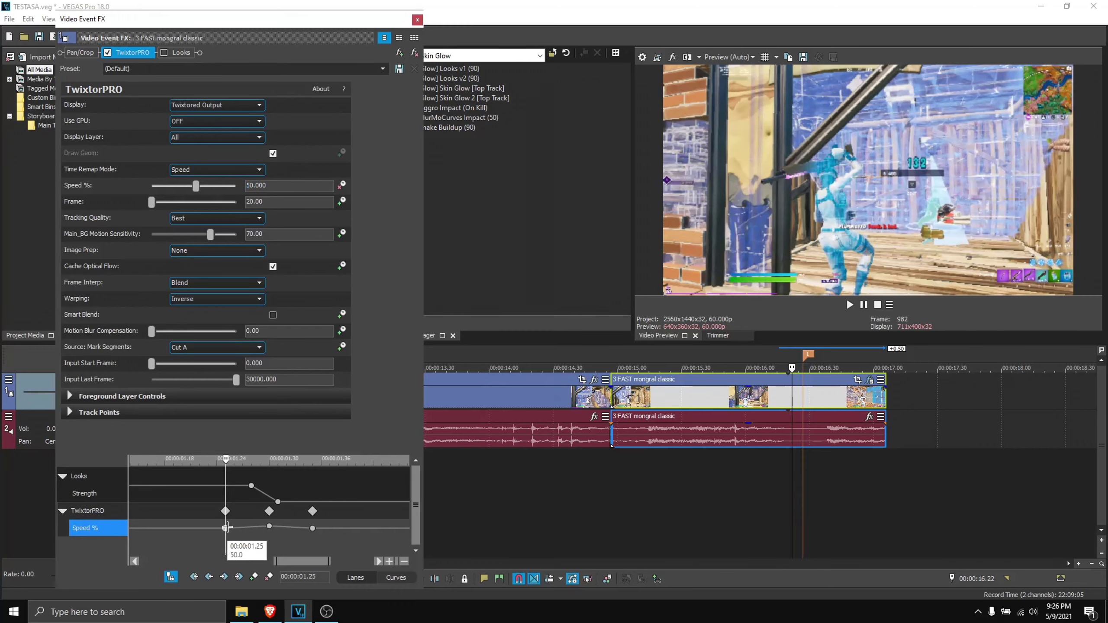
right_click(227, 528)
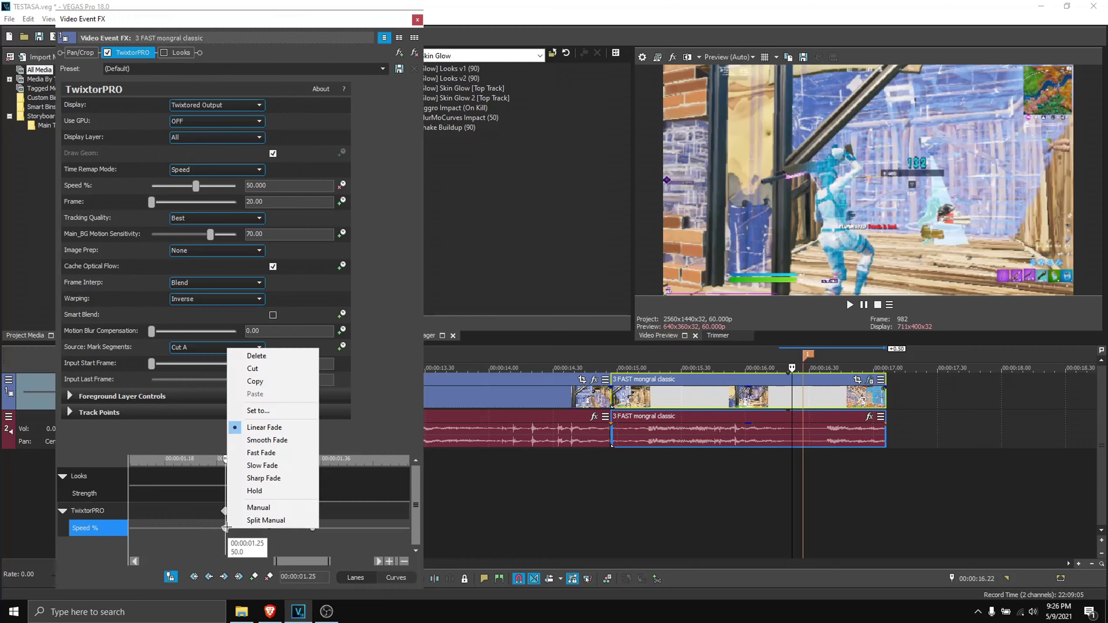
click(264, 454)
click(269, 527)
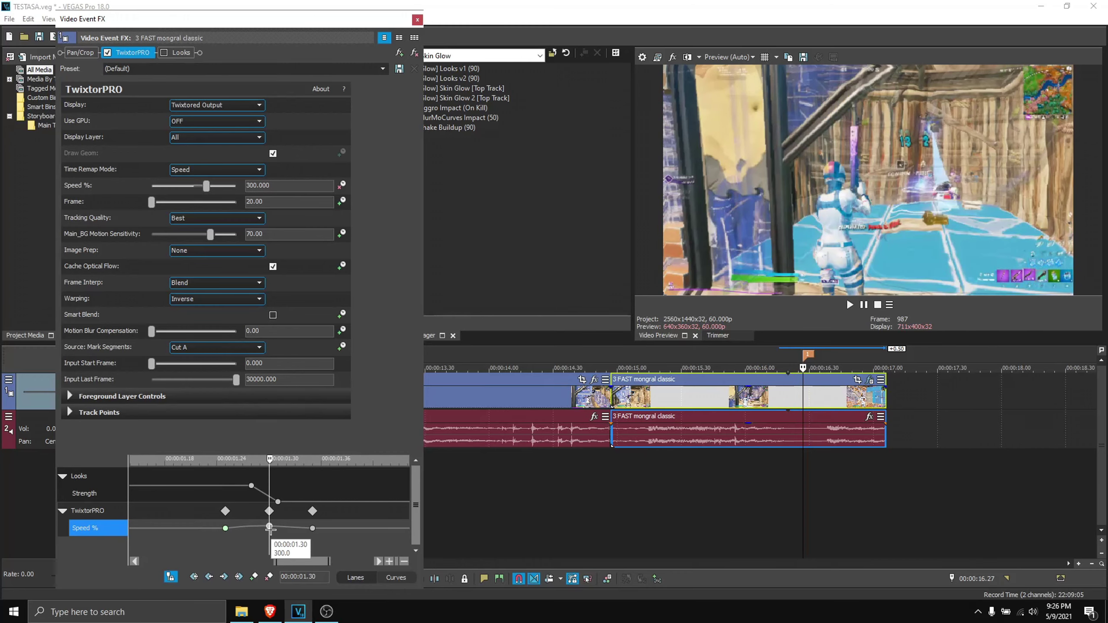
right_click(269, 527)
click(300, 464)
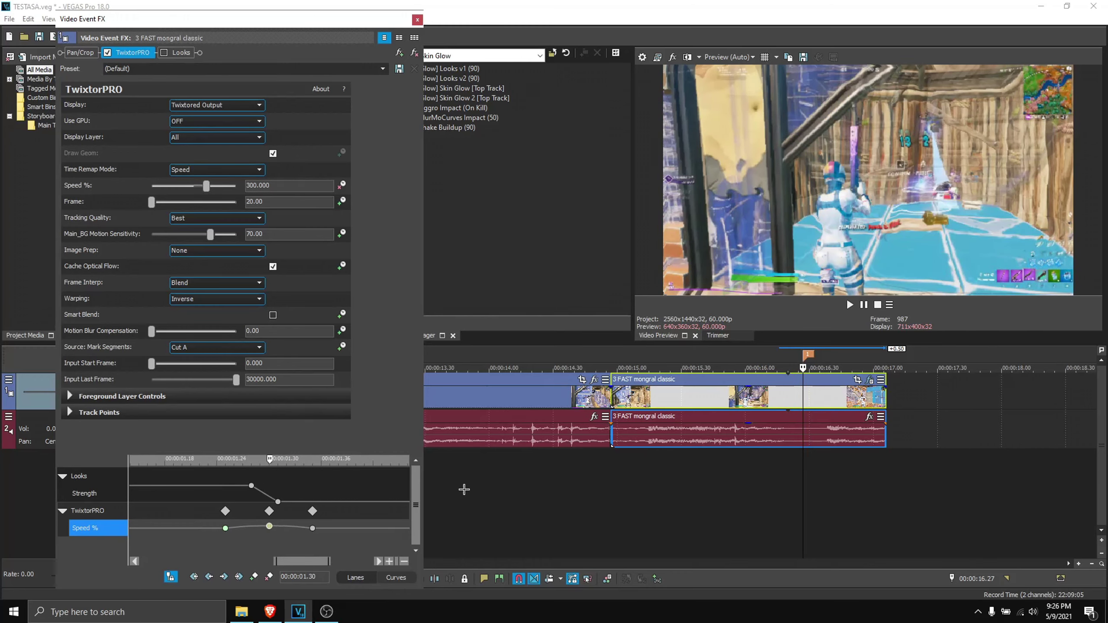
Set TwixtorPRO's Frame value to 40 and scrub through the clip toward the marker to check the speed change
click(201, 512)
scroll(231, 541, down, 4)
click(263, 508)
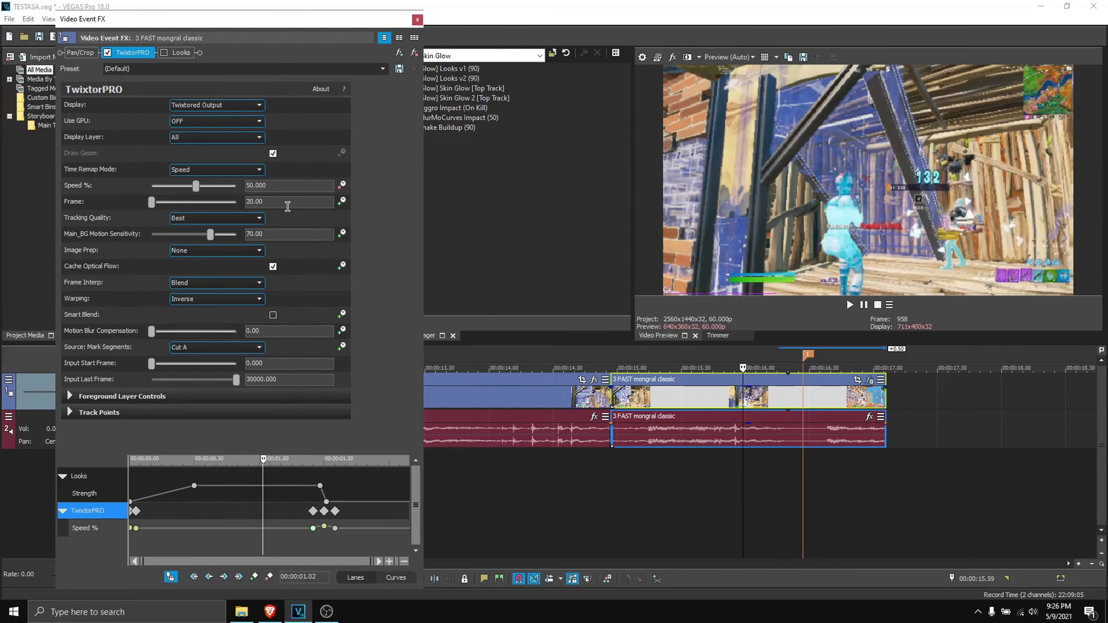
click(276, 515)
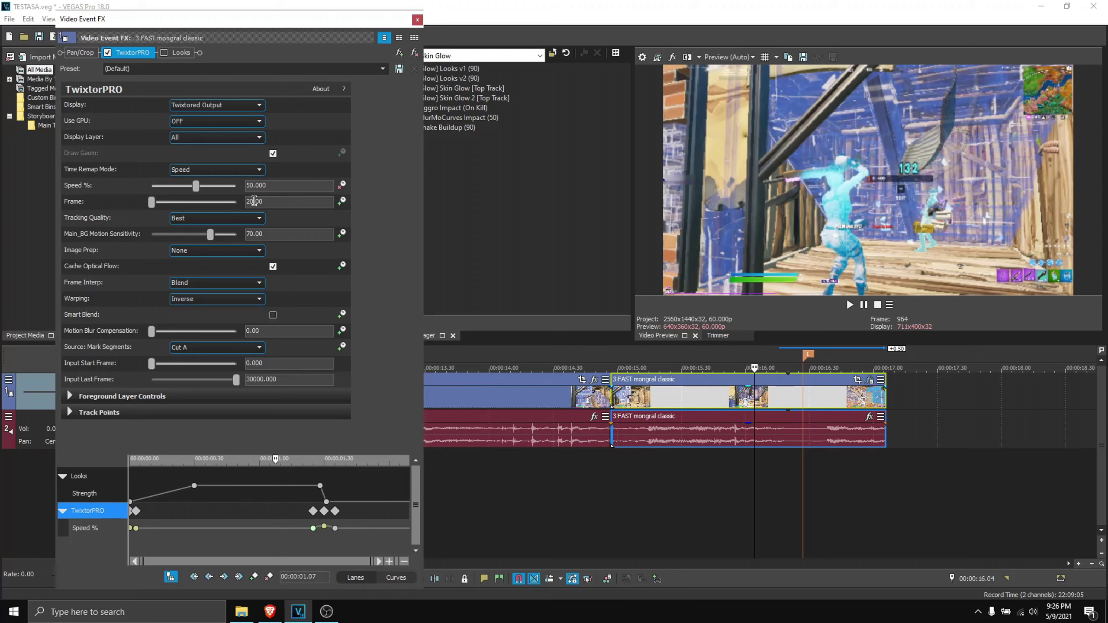
click(271, 200)
drag(819, 179, 877, 177)
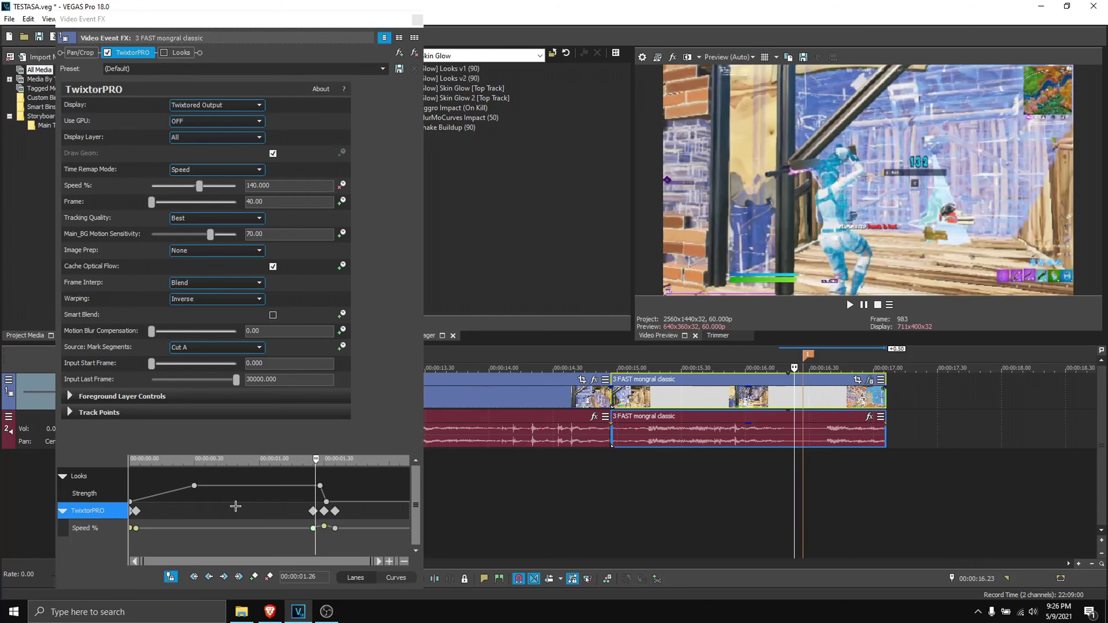
Set the Speed % keyframe five frames before the marker to 10
click(313, 511)
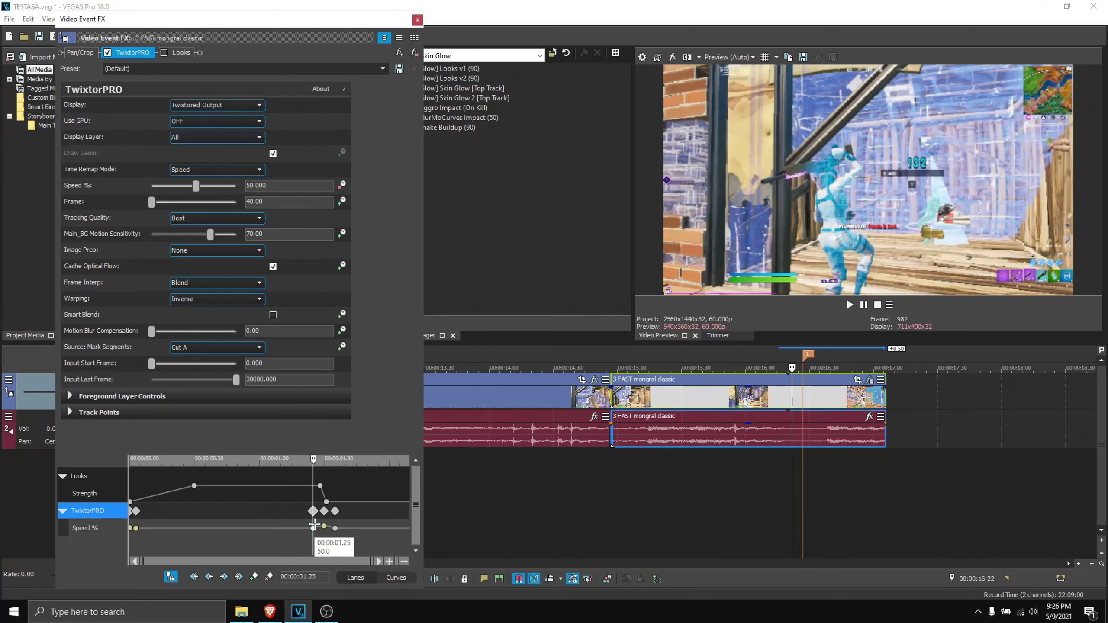
drag(279, 187, 213, 194)
text(1)
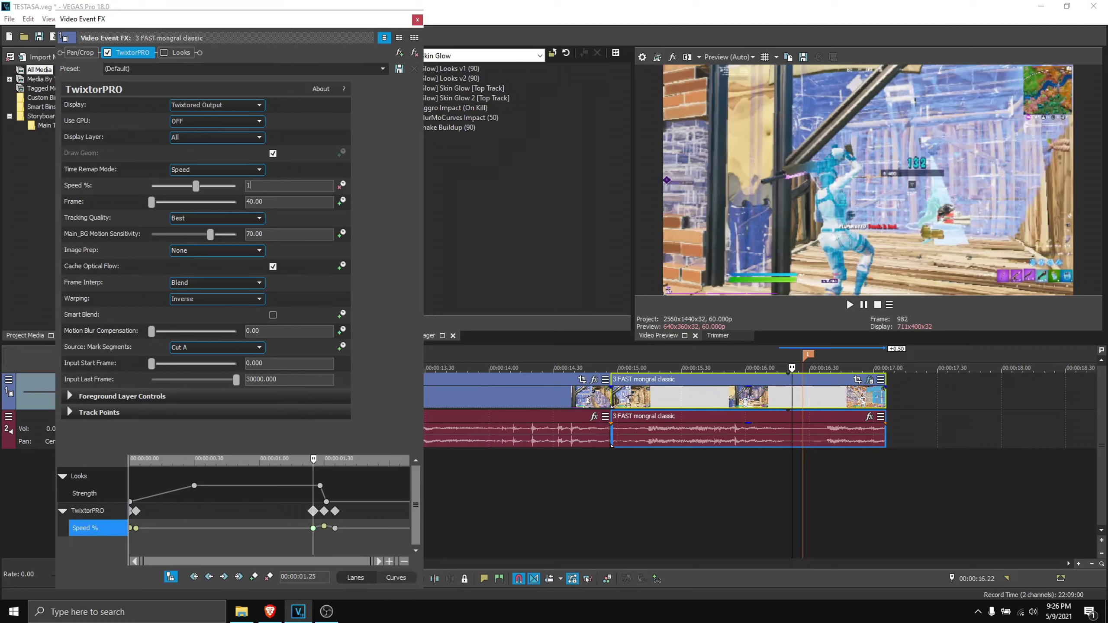
text(0)
key(Return)
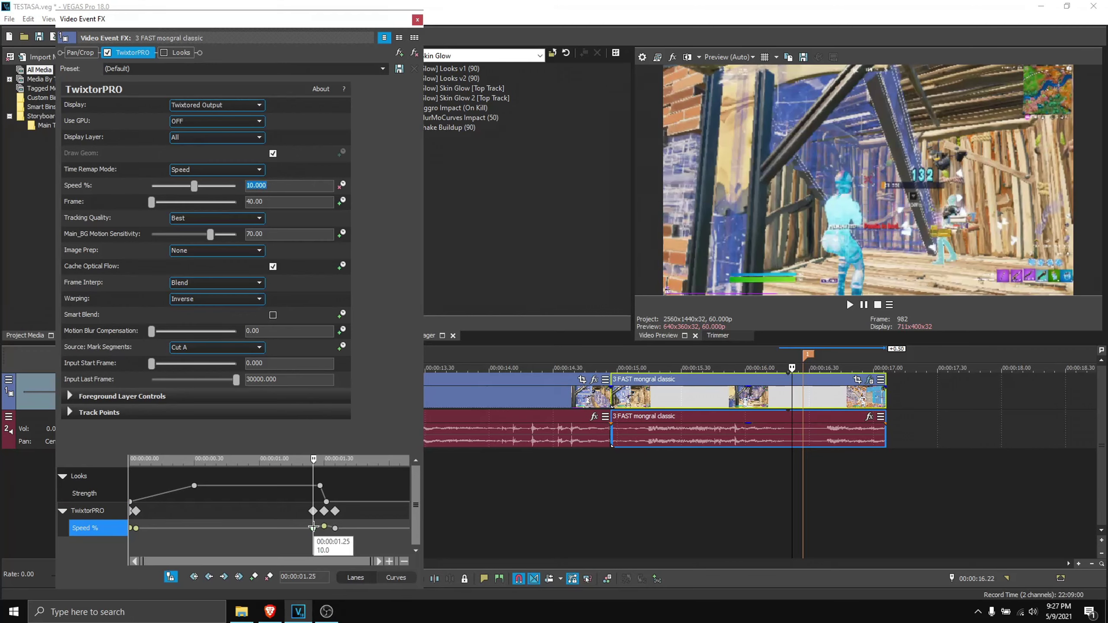
scroll(313, 528, up, 5)
scroll(269, 528, down, 5)
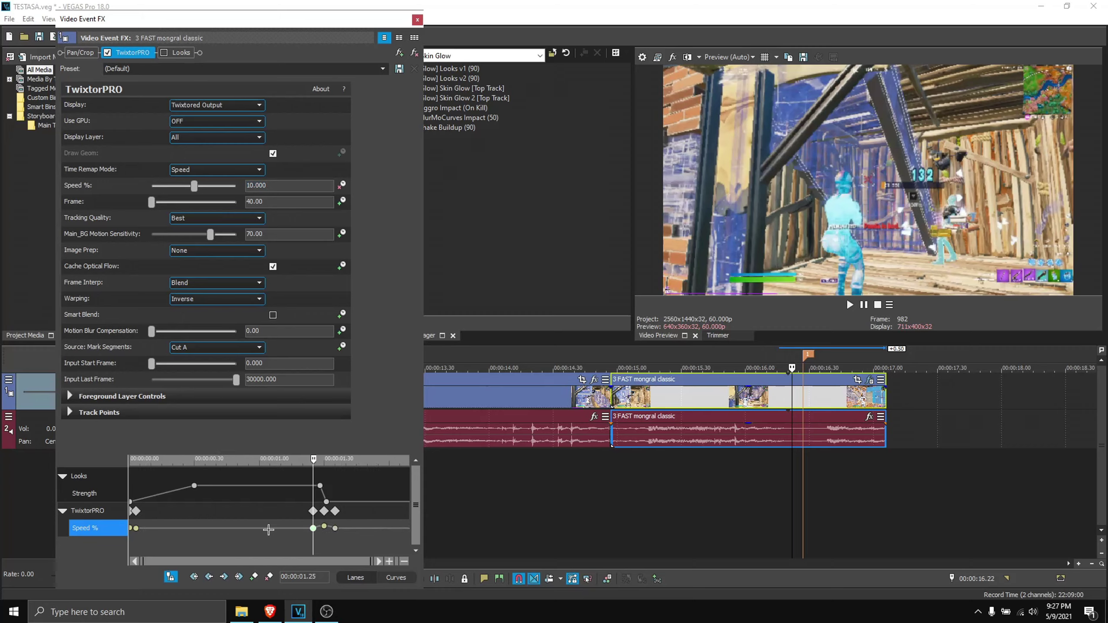
Add a Speed % keyframe of 10 at 00:00:00.46 in the second clip
drag(213, 516, 229, 516)
click(280, 188)
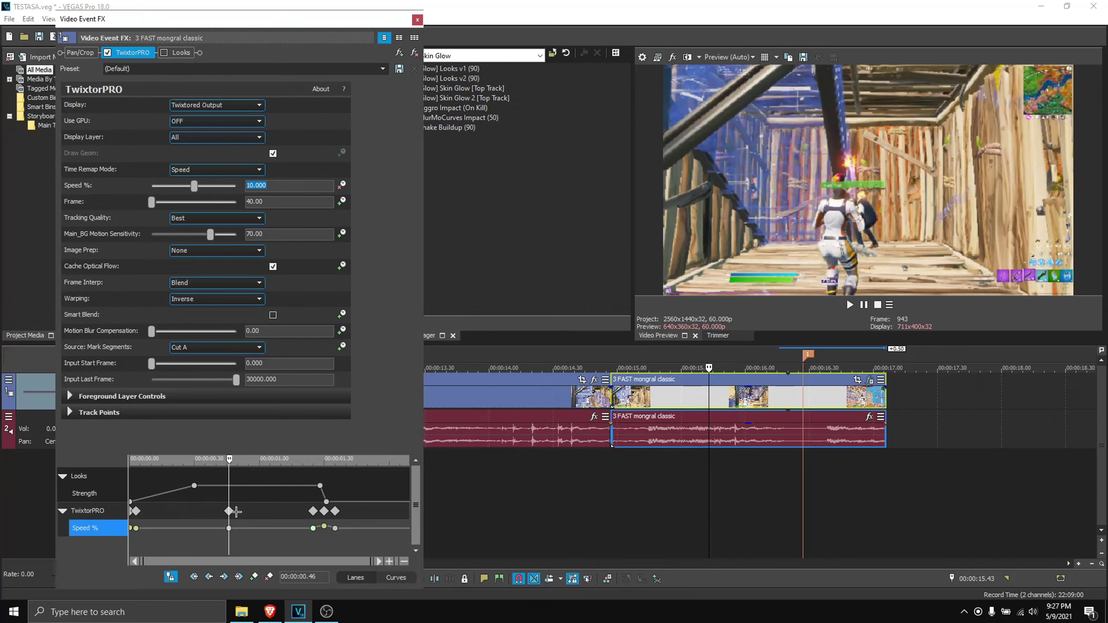
click(234, 511)
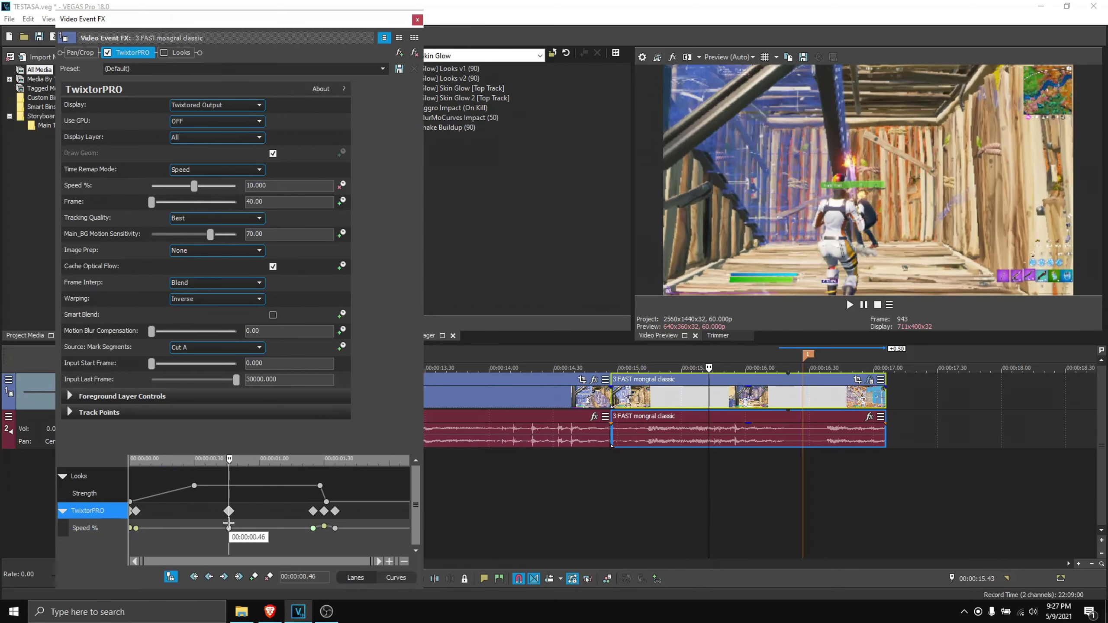
Set TwixtorPRO's Frame value to 60 with the playhead at the 300 % keyframe by the marker
click(324, 528)
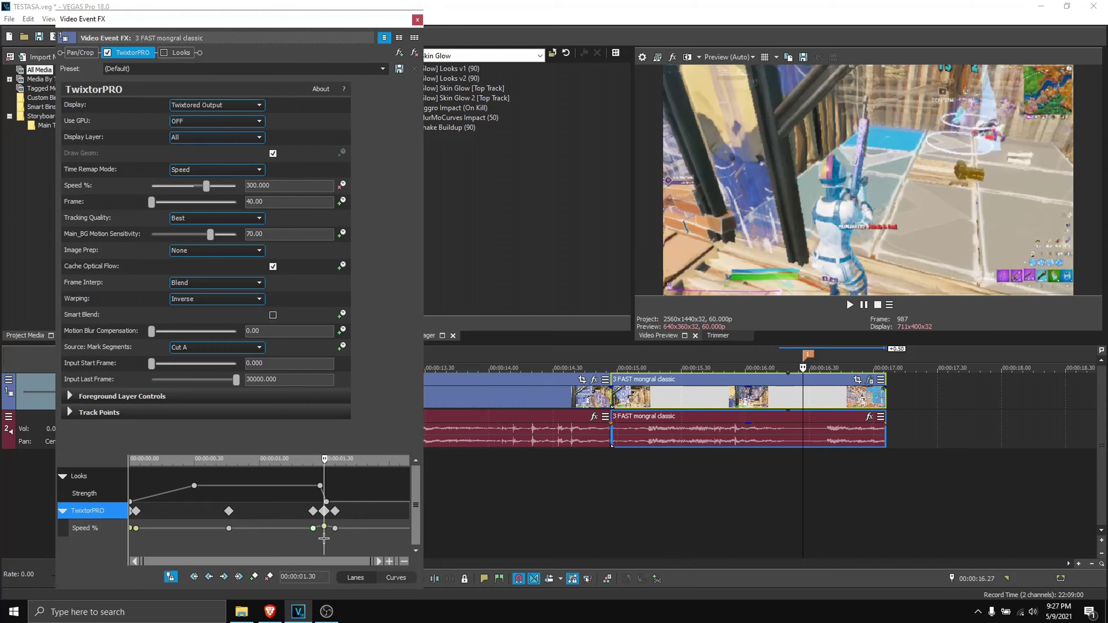
double_click(274, 203)
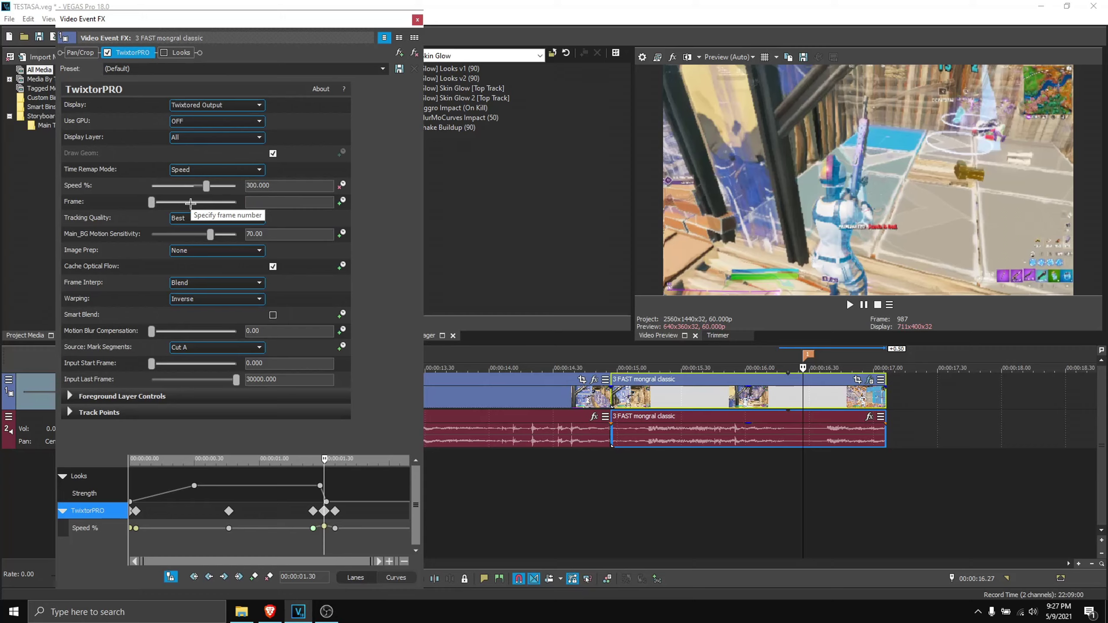
key(Return)
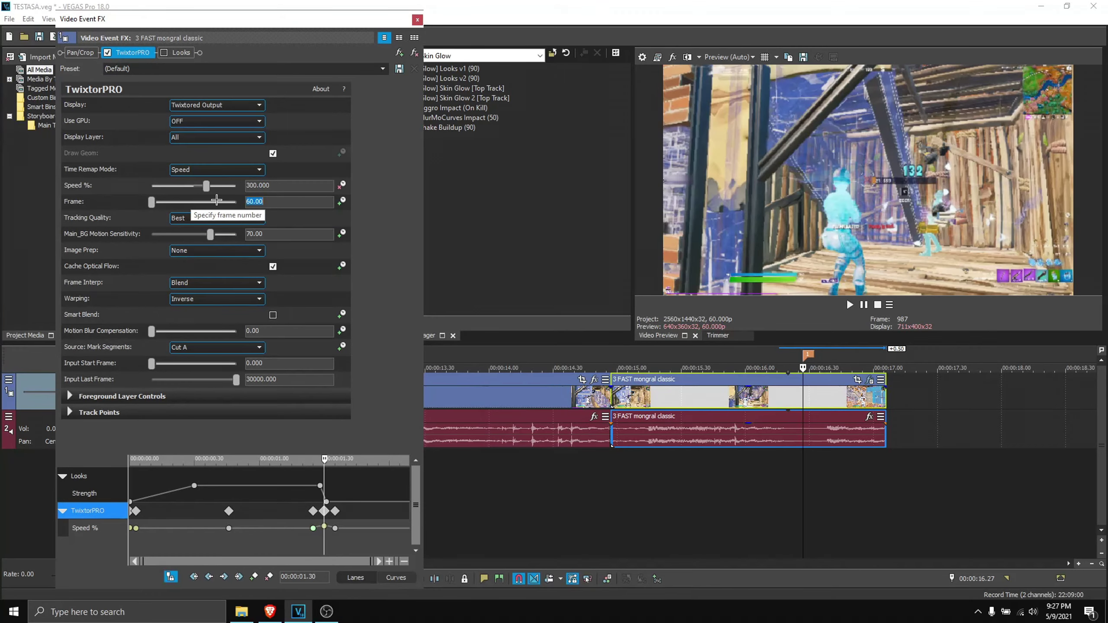
click(799, 173)
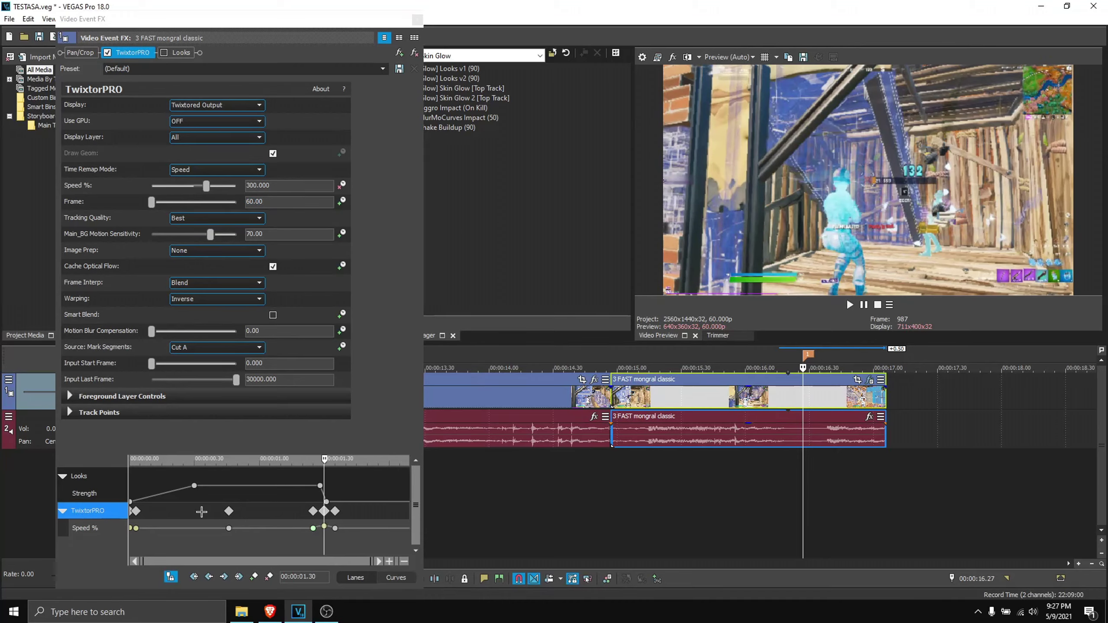
Move the 00:00:00.46 TwixtorPRO keyframe earlier, about halfway back to the clip start, and set the Frame value to 80
drag(230, 511, 177, 511)
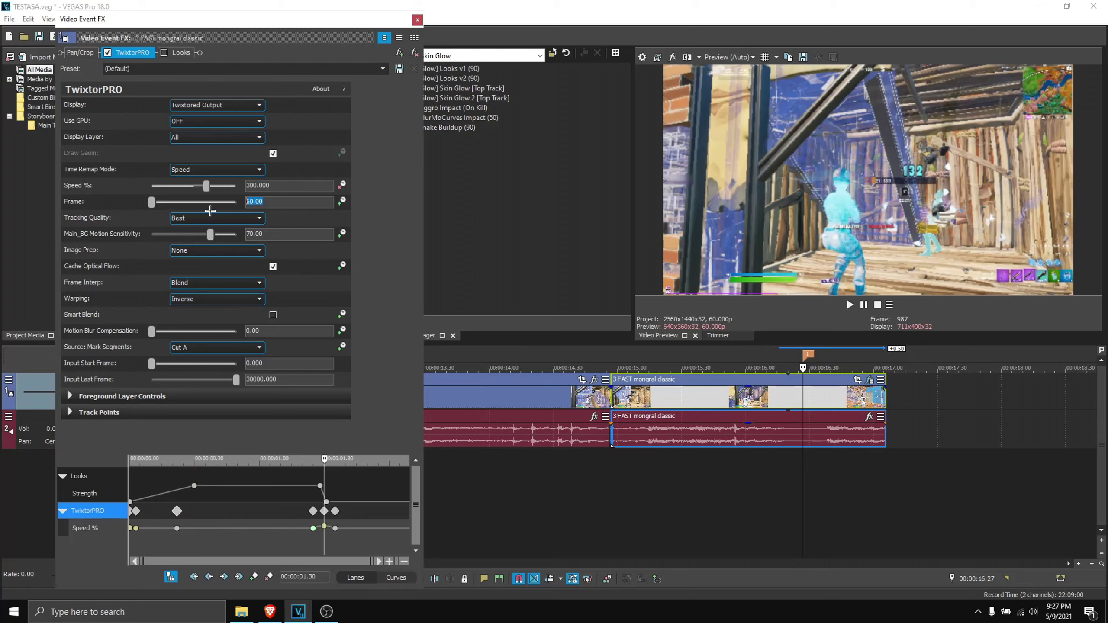
text(80)
key(Return)
click(697, 210)
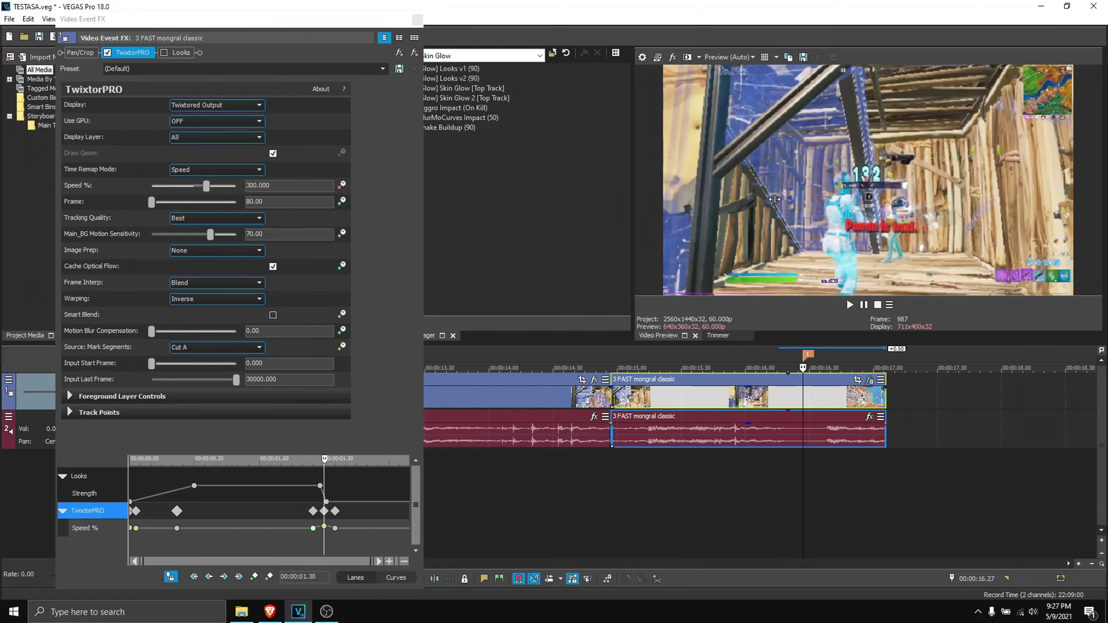
Step frame by frame back and forth around the marker to examine the speed change and the kill timing
key(Left)
key(Left)
key(Left)
key(Left)
key(Left)
key(Left)
key(Right)
key(Right)
key(Right)
key(Right)
key(Right)
key(Right)
Move the third TwixtorPRO keyframe to 00:00:00.14 and set the Frame value to 60
drag(176, 510, 158, 511)
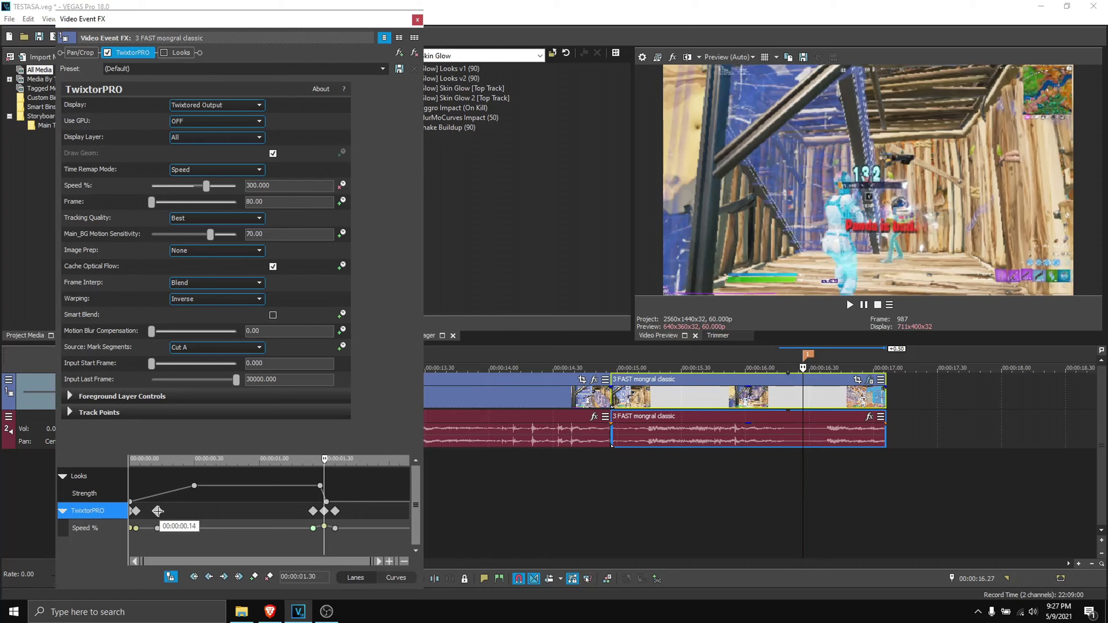
click(271, 202)
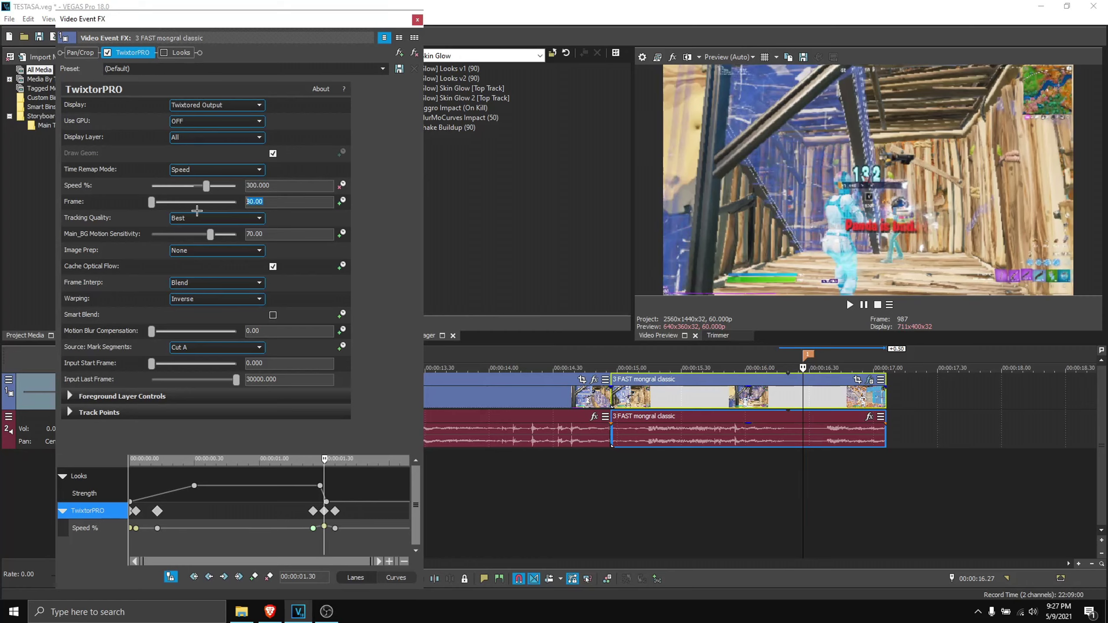
text(60)
key(Return)
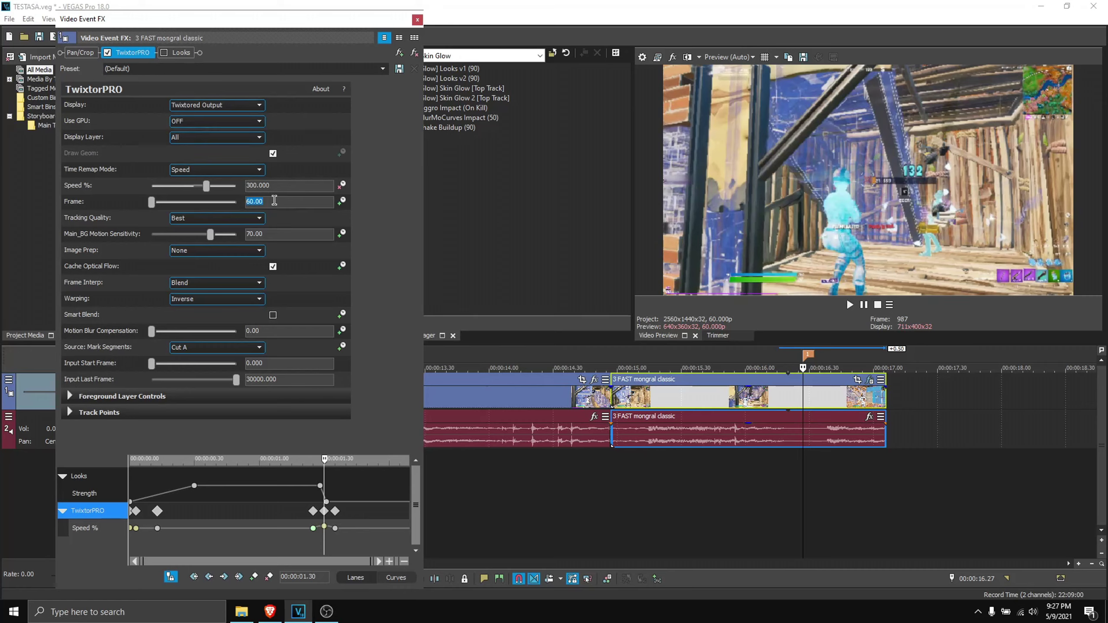
click(847, 221)
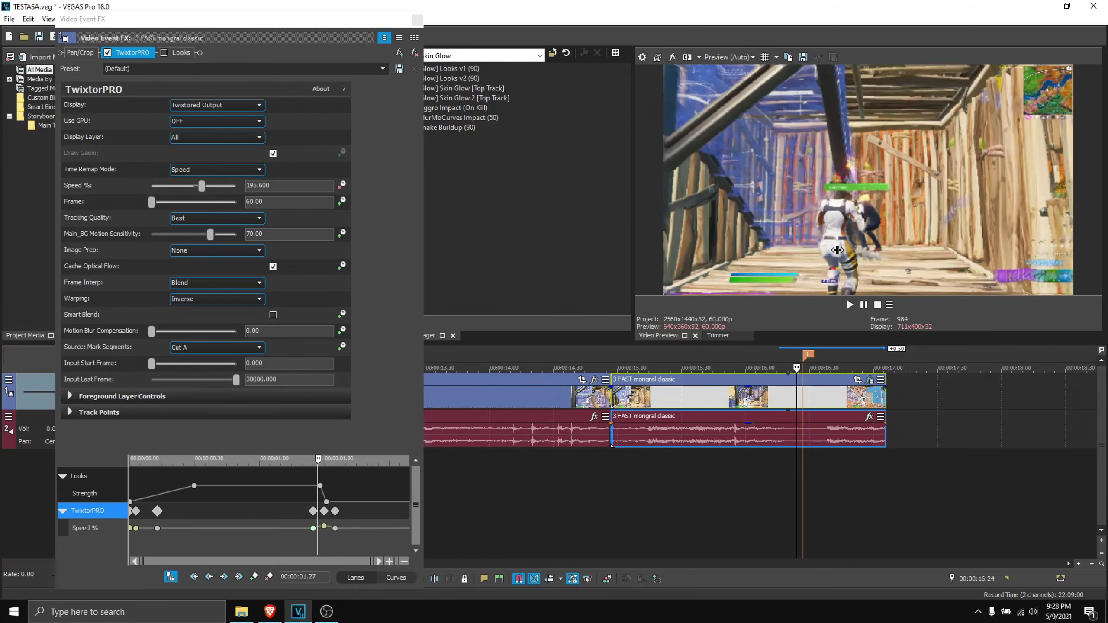
Move the third TwixtorPRO keyframe to 00:00:00.09, set the Frame value to 80 and check the frames before the marker
drag(158, 509, 149, 511)
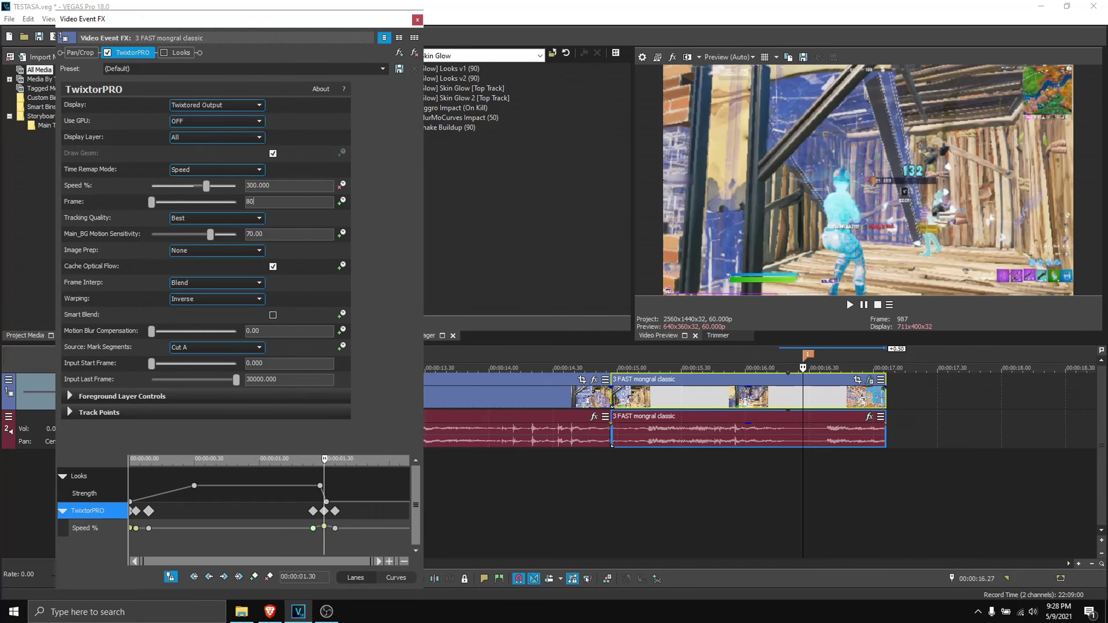
key(Return)
click(474, 189)
key(Left)
key(Left)
key(Left)
key(Left)
key(Right)
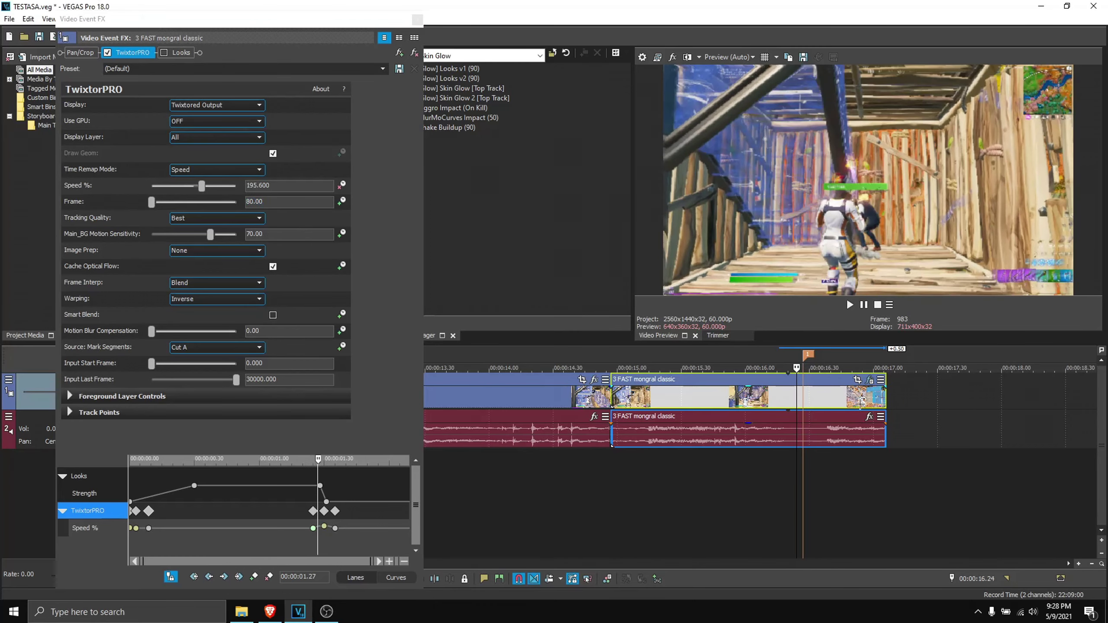
Play the second clip over a time selection and scrub through it to examine the slow motion before the marker
drag(884, 475, 601, 459)
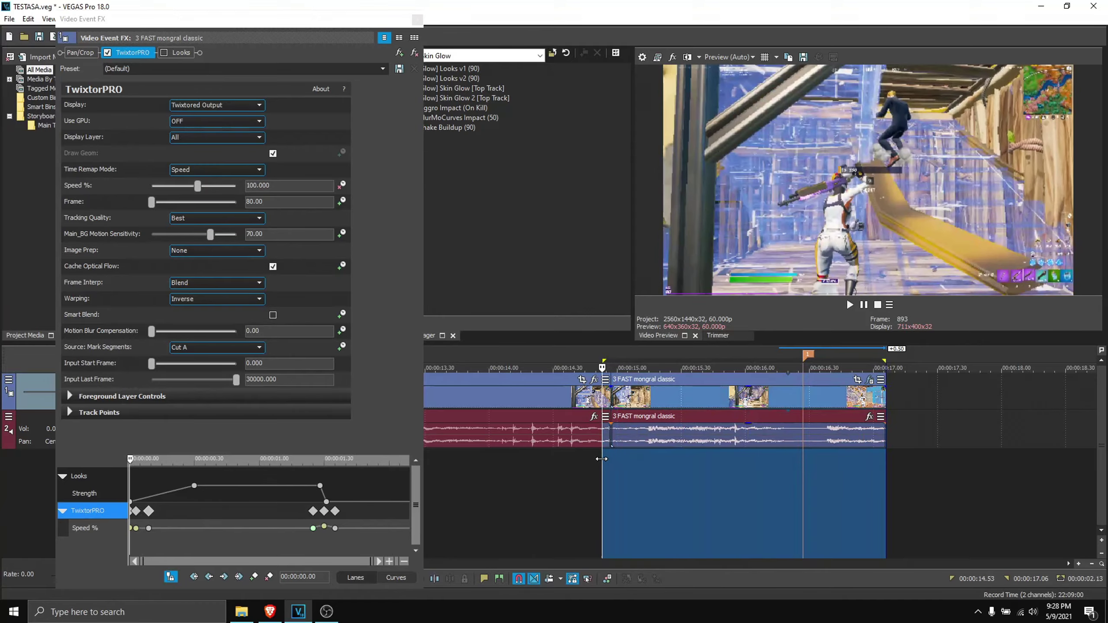
click(601, 459)
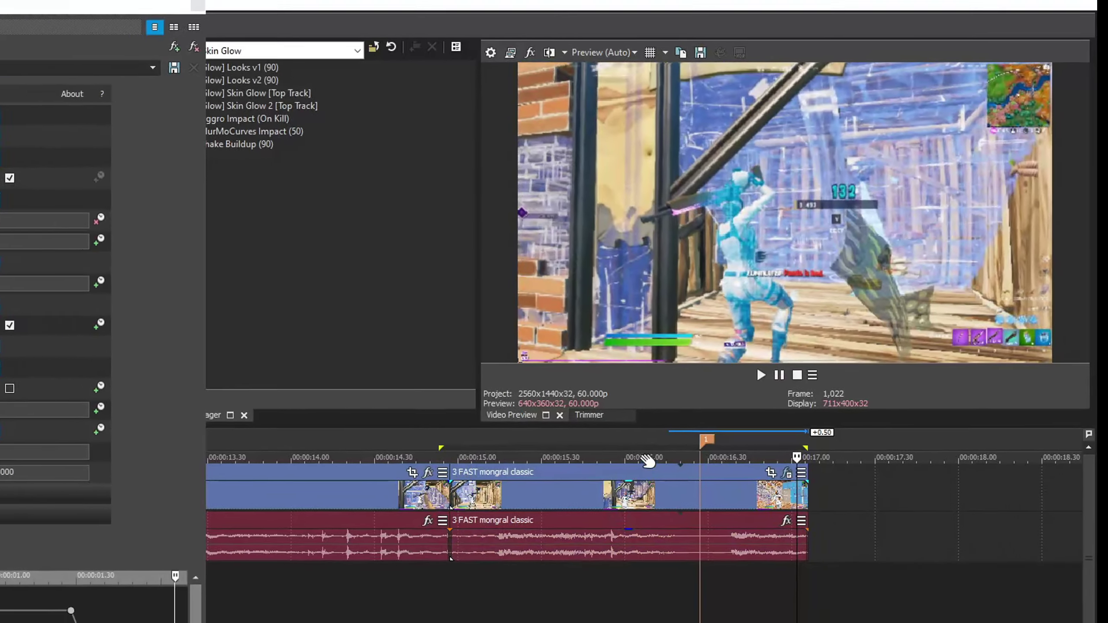
click(634, 488)
click(667, 489)
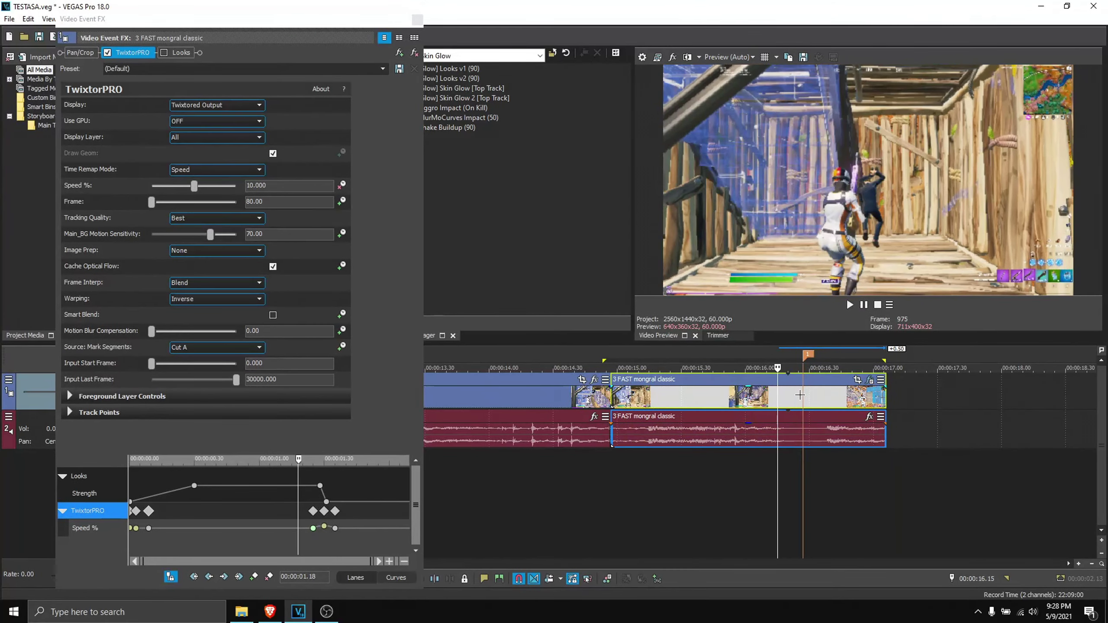
click(801, 395)
click(698, 400)
key(Left)
key(Left)
key(Left)
key(Left)
key(Left)
key(Left)
key(Left)
key(Right)
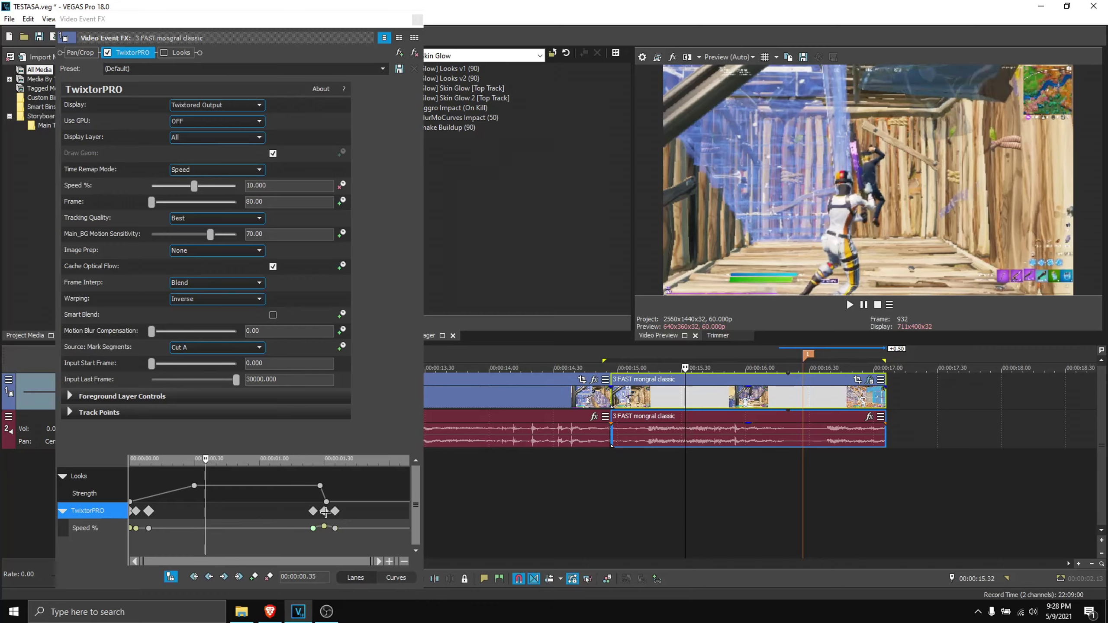
Review the Speed % keyframes at the marker, five frames before it and at 00:00:00.09 in the effect timeline
click(325, 512)
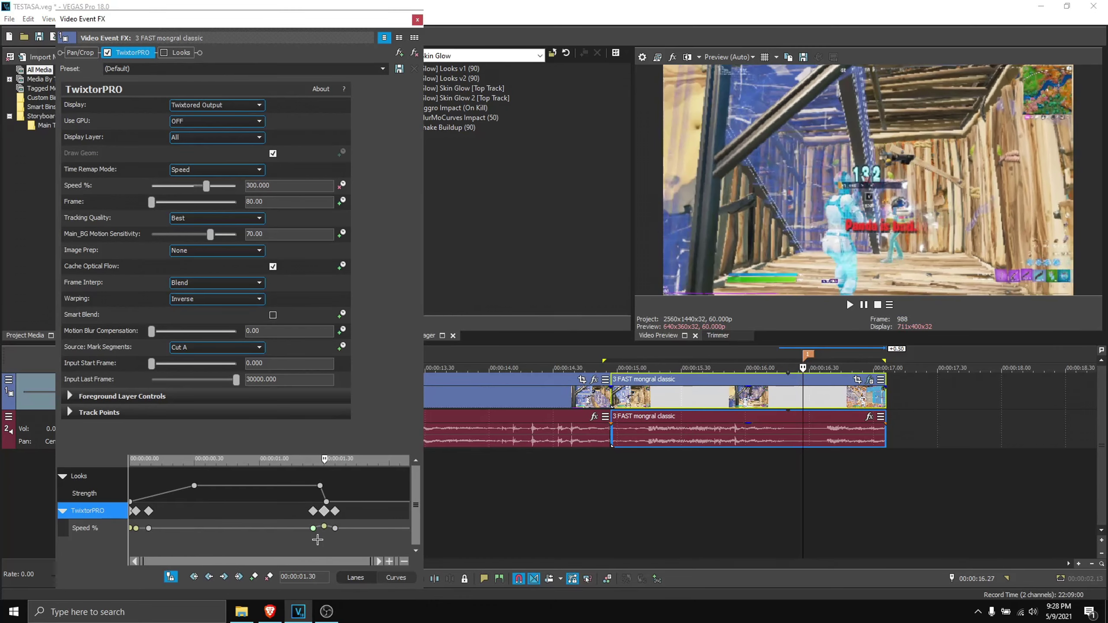
drag(237, 515, 295, 517)
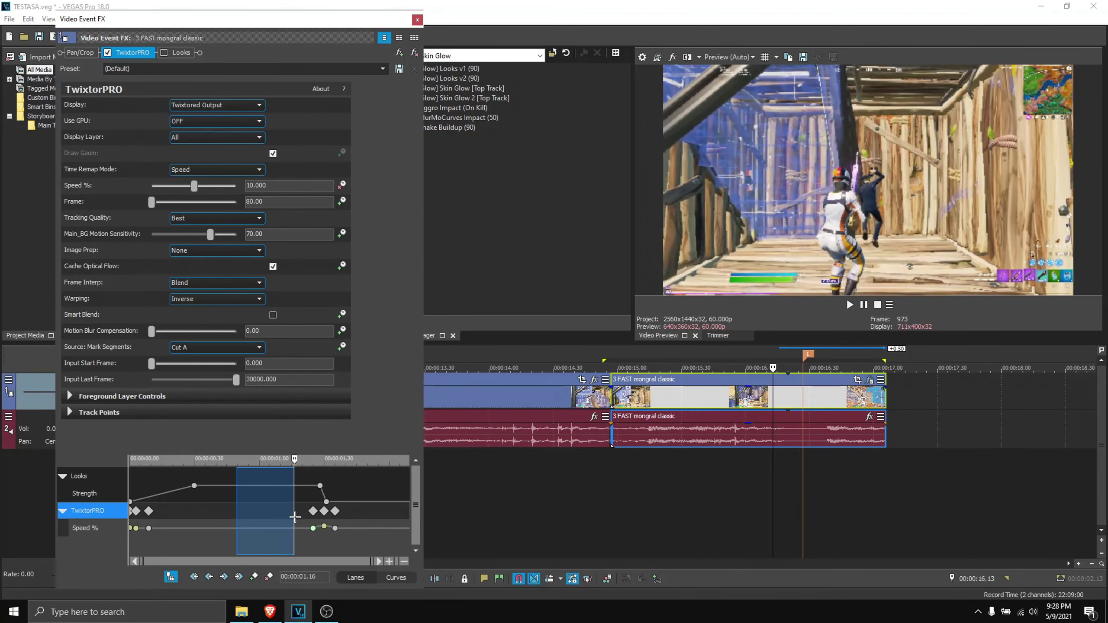
click(313, 528)
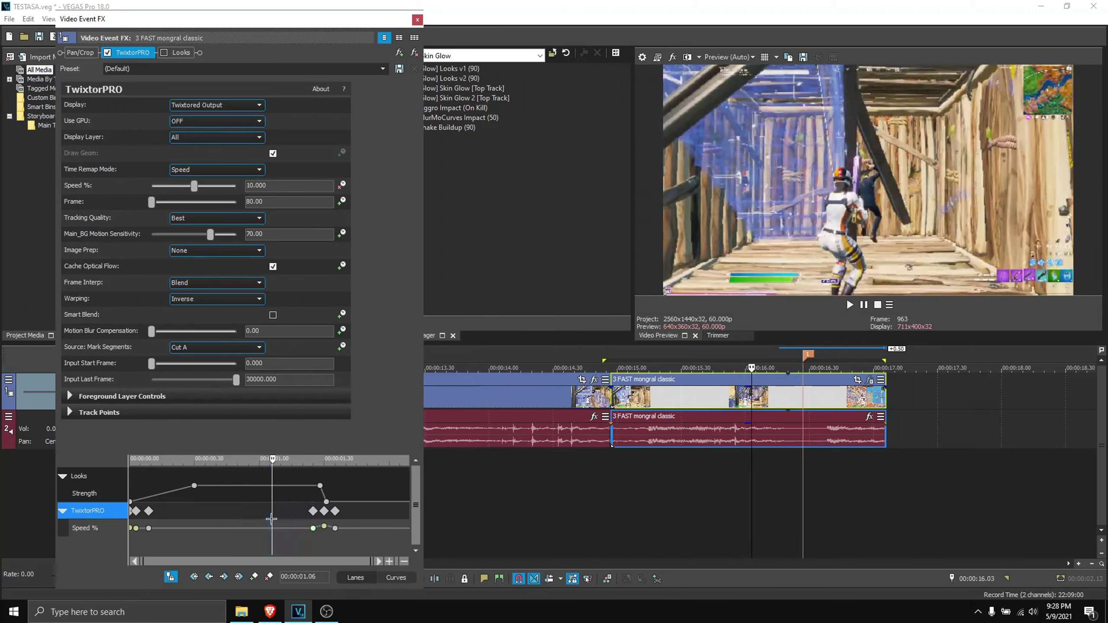
click(313, 528)
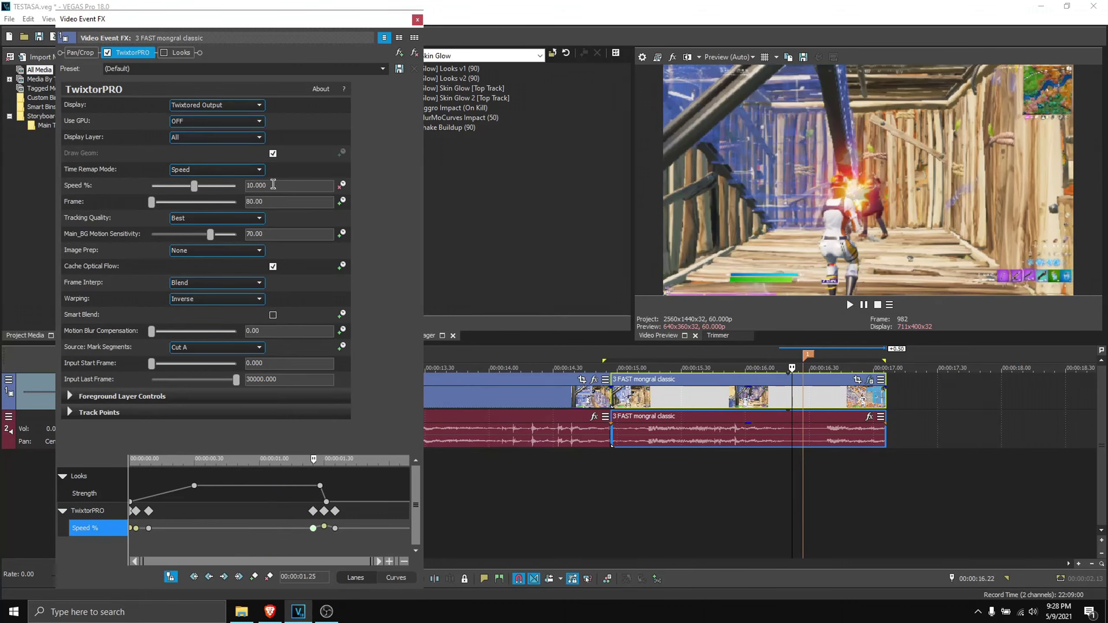
drag(273, 185, 235, 190)
click(149, 527)
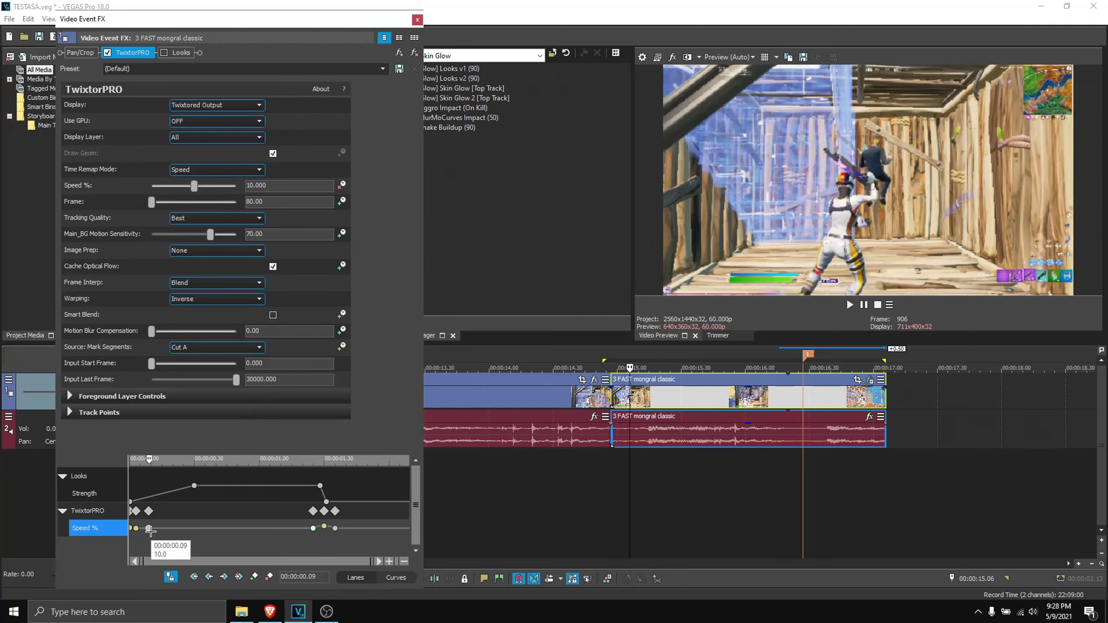
drag(204, 520, 354, 527)
Select the second clip's time range, close the effects window and play the clip past the marker
double_click(699, 396)
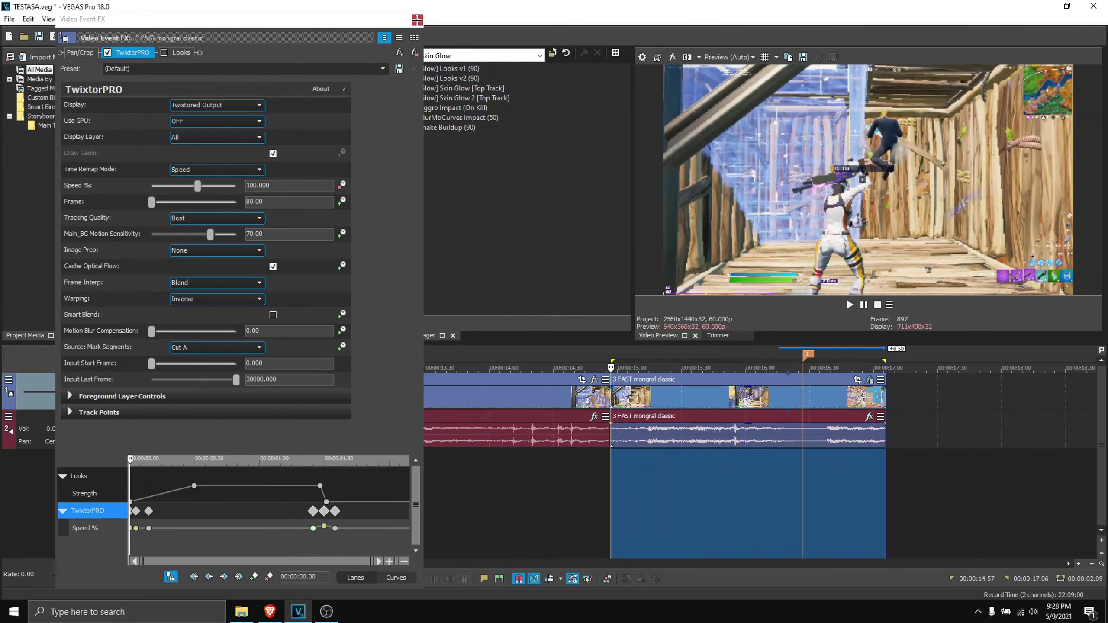
click(417, 19)
click(804, 397)
key(space)
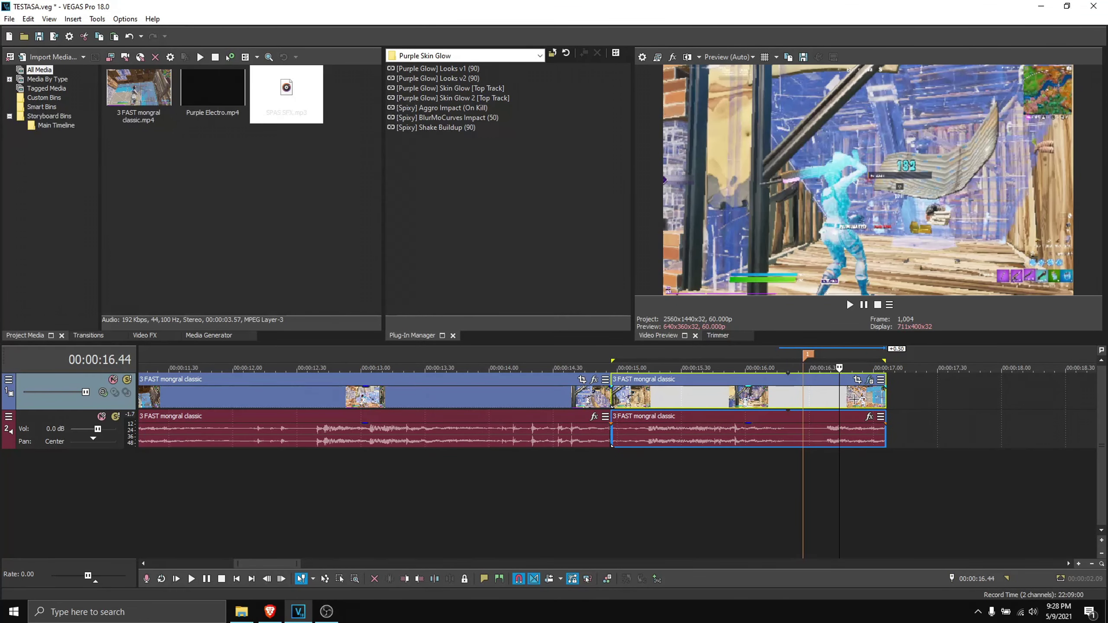
key(space)
Trim the second clip's end by one frame and select its time range from 00:00:14.57 to 00:00:17.05
click(804, 397)
mouse_move(885, 398)
mouse_down()
mouse_move(874, 398)
mouse_move(883, 398)
mouse_up()
drag(884, 457, 613, 458)
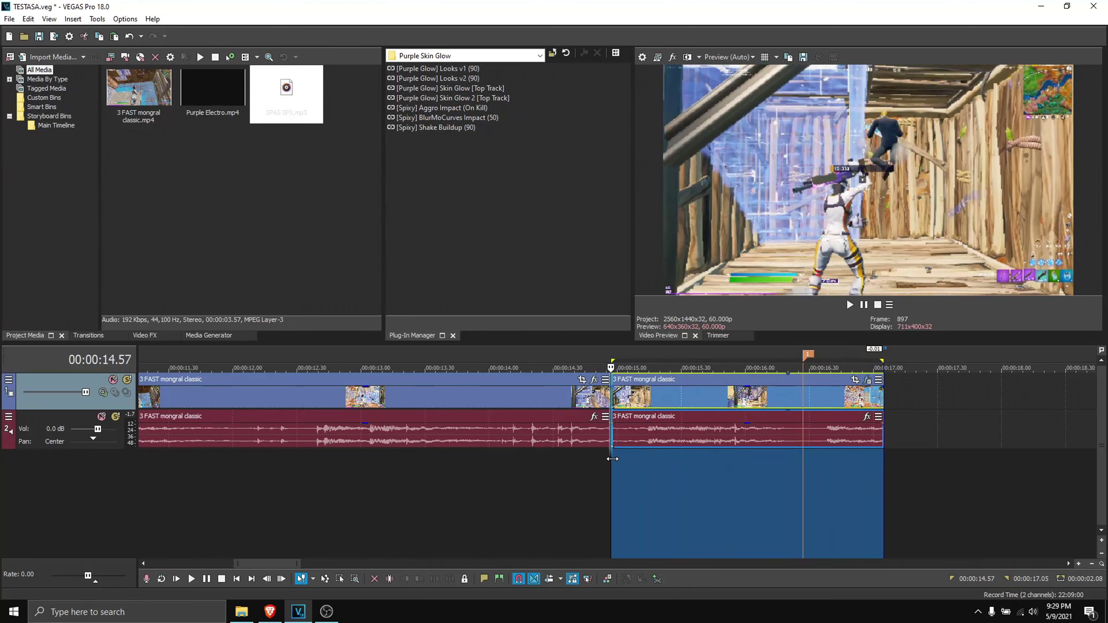
Re-enable the Looks effect on the second clip and close the effects window
click(630, 397)
click(715, 401)
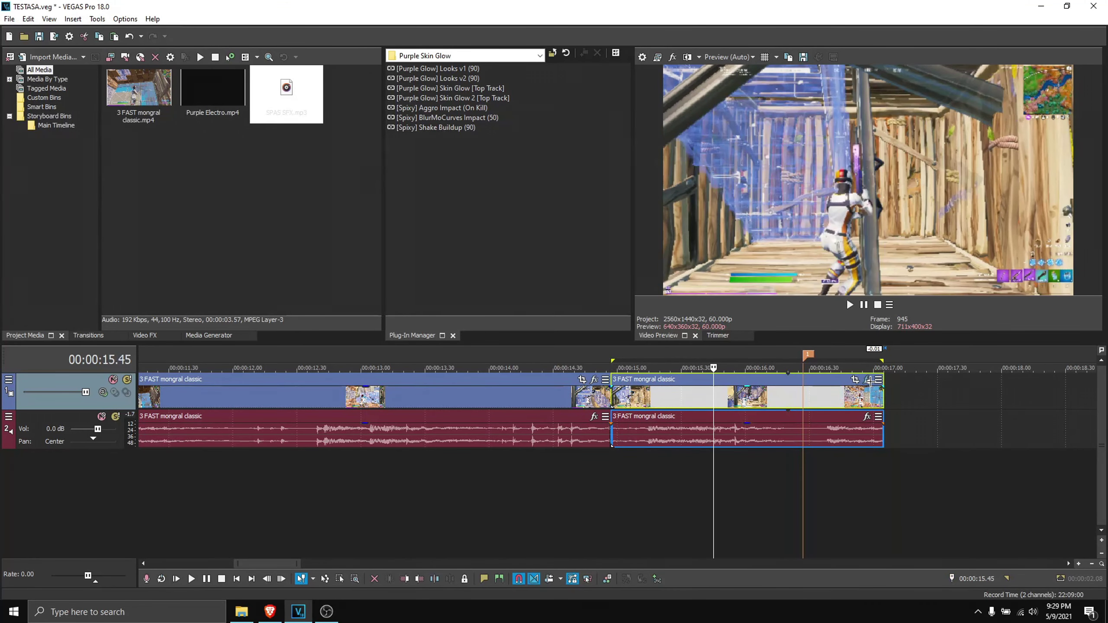
click(869, 380)
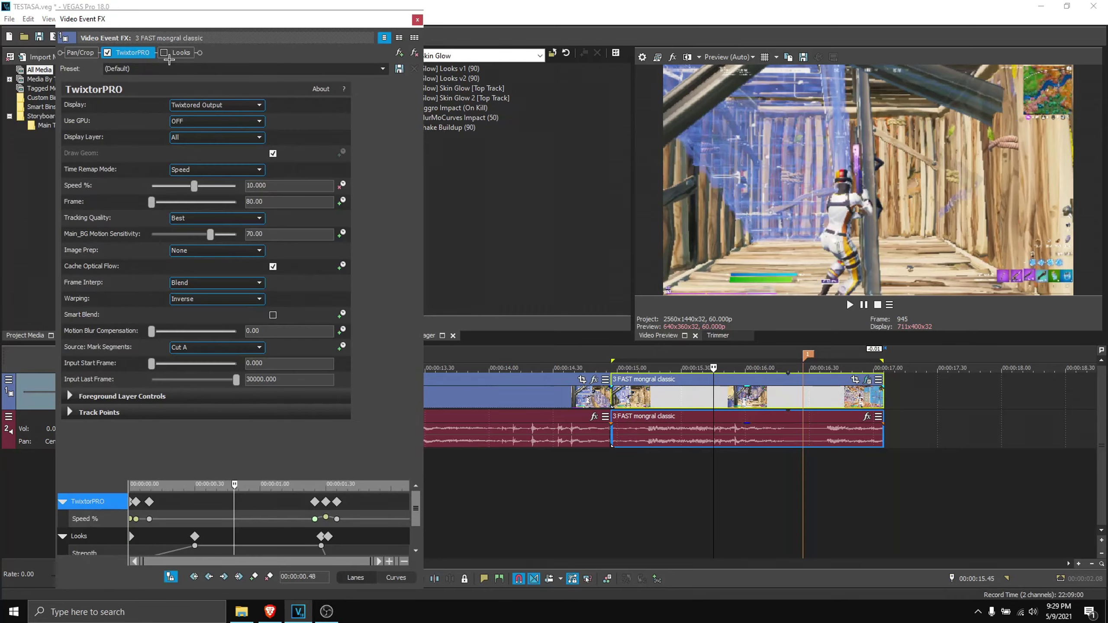
click(164, 52)
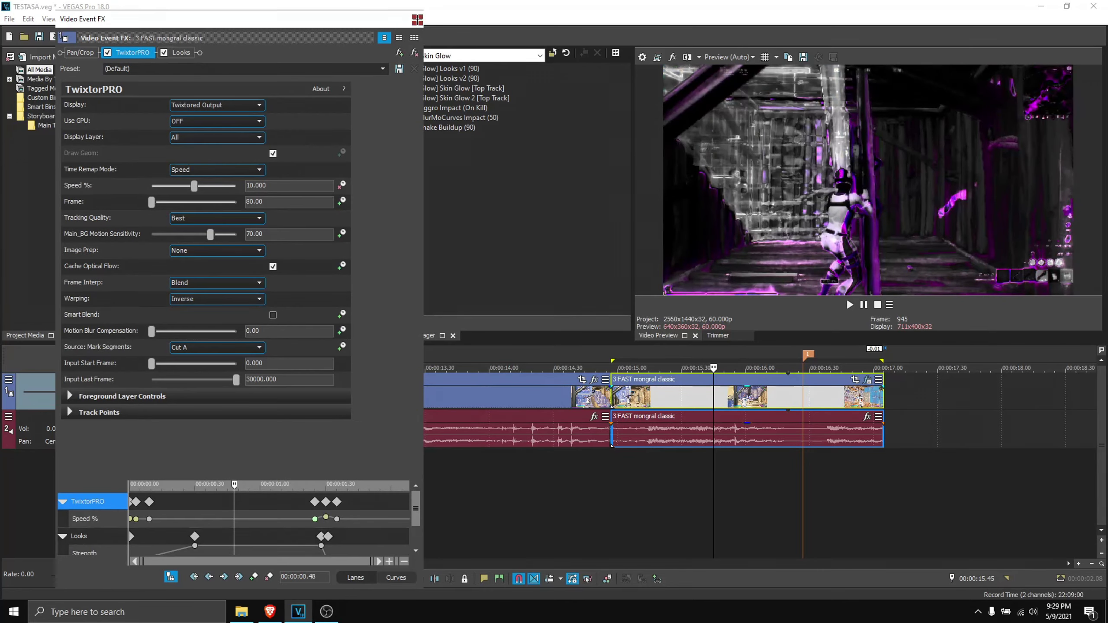
click(418, 20)
Open the render settings, choose the MAGIX AVC/AAC MP4 template No Sound Template low bitrate and review its custom settings
key(Right)
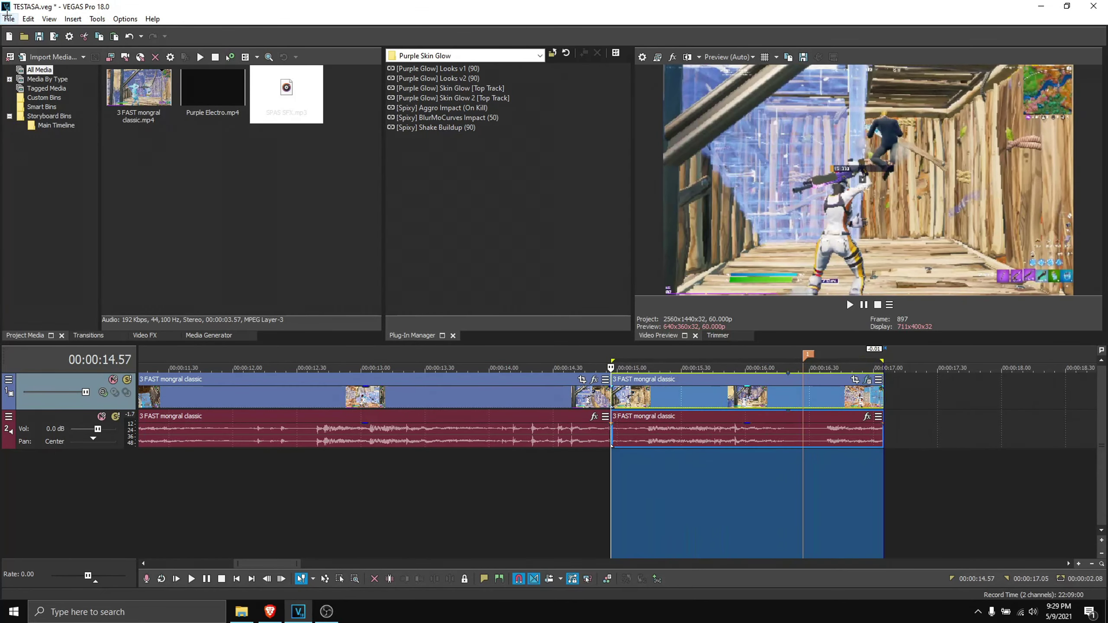
click(9, 18)
click(63, 117)
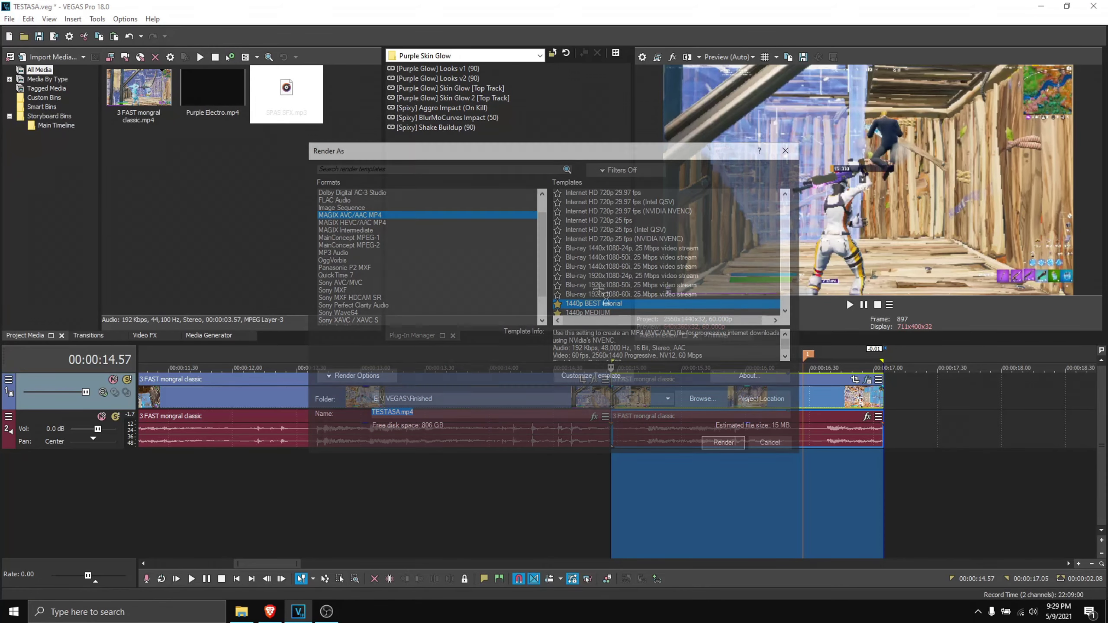
scroll(616, 292, down, 2)
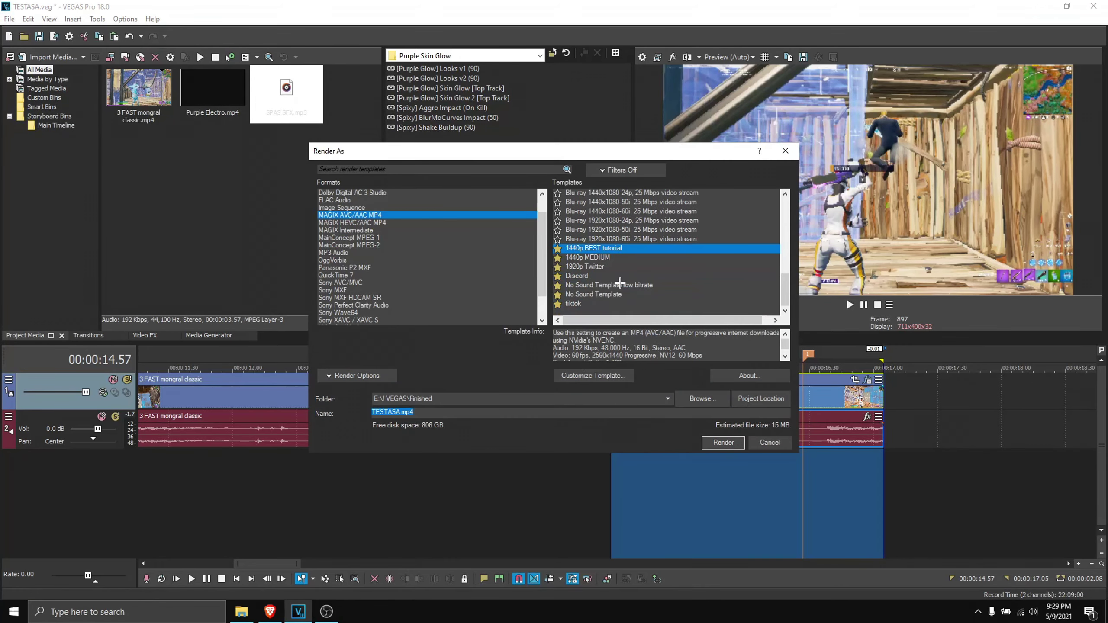
click(621, 284)
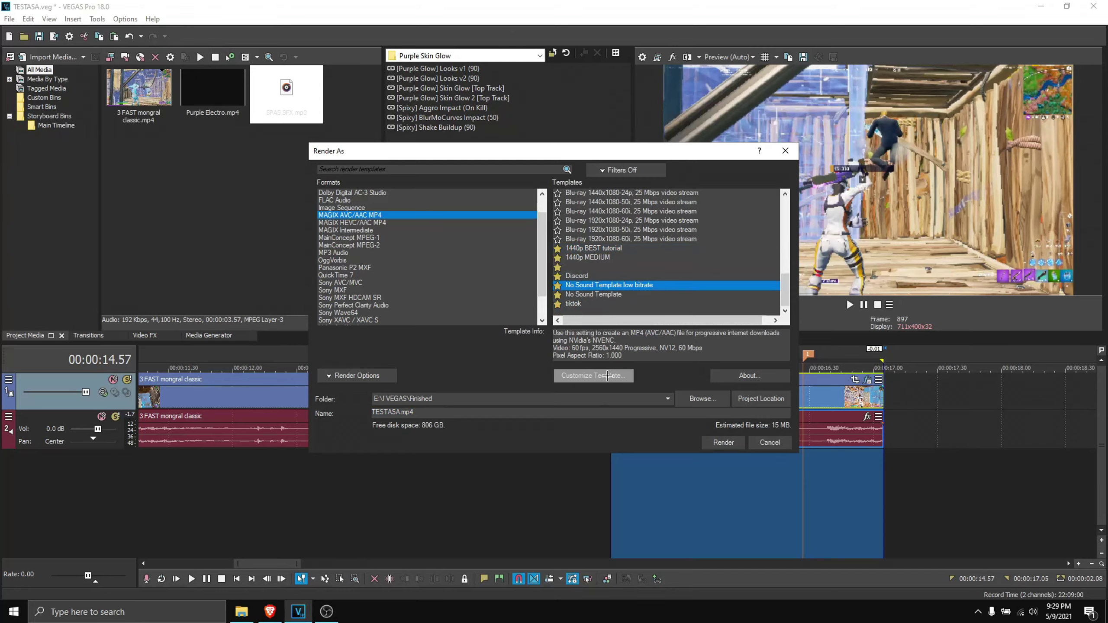
click(607, 375)
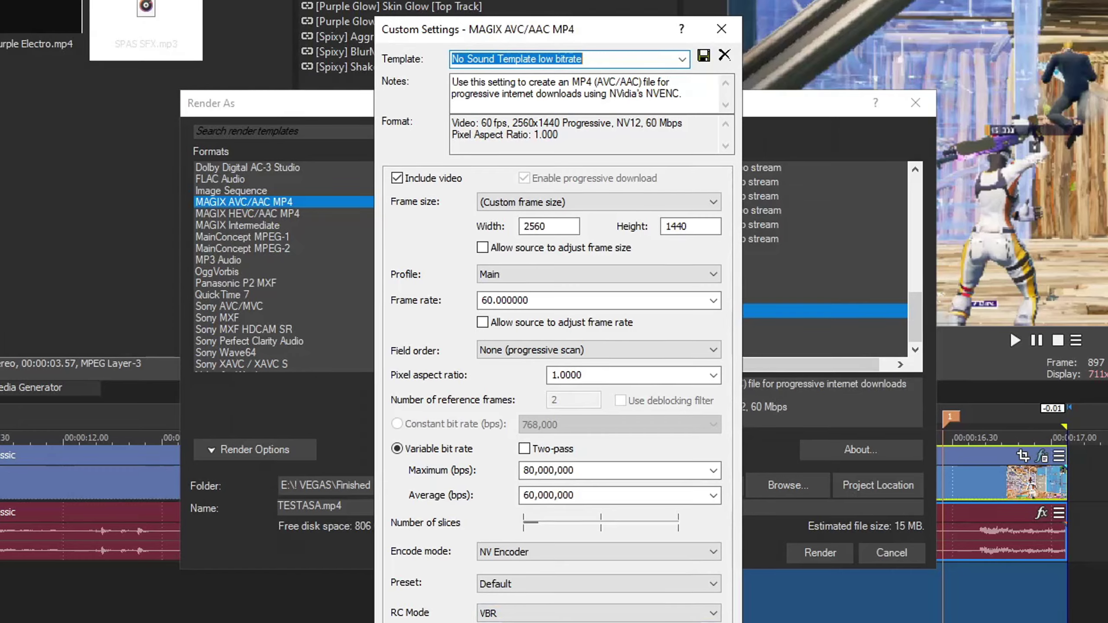
click(613, 575)
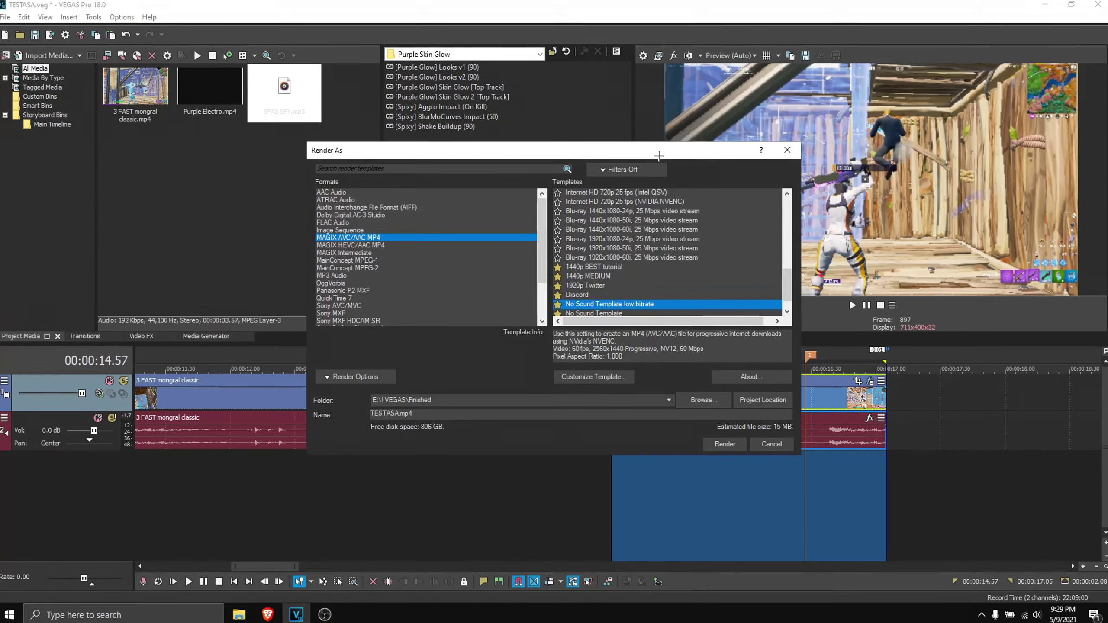
Name the output file and render the selected range into the VEGAS Finished folder
drag(659, 156, 633, 121)
scroll(519, 278, down, 1)
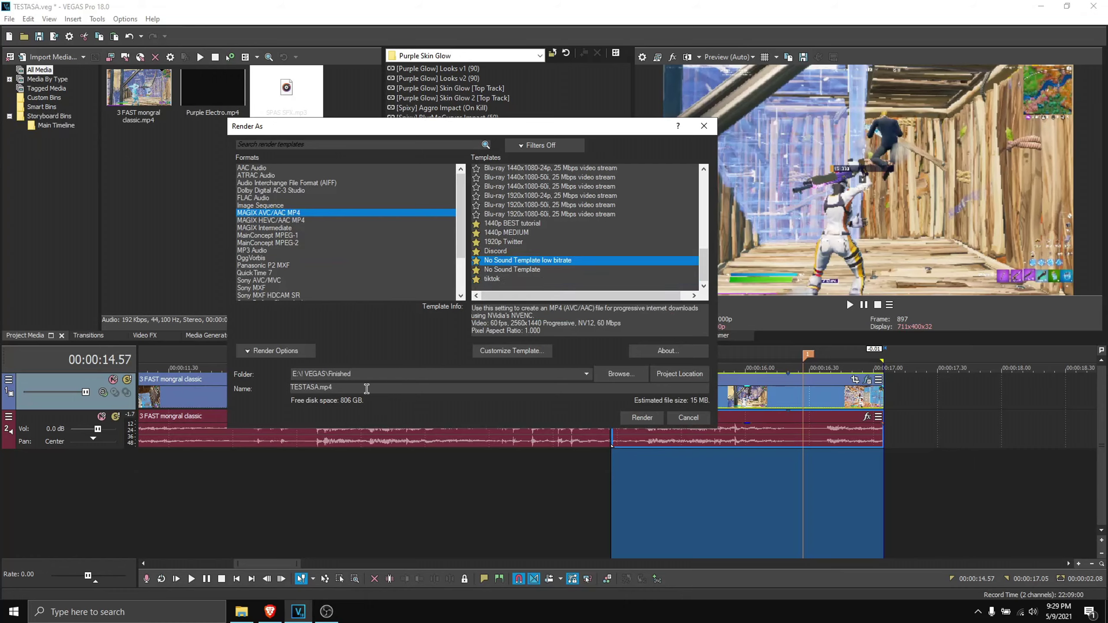
drag(367, 388, 259, 395)
click(642, 418)
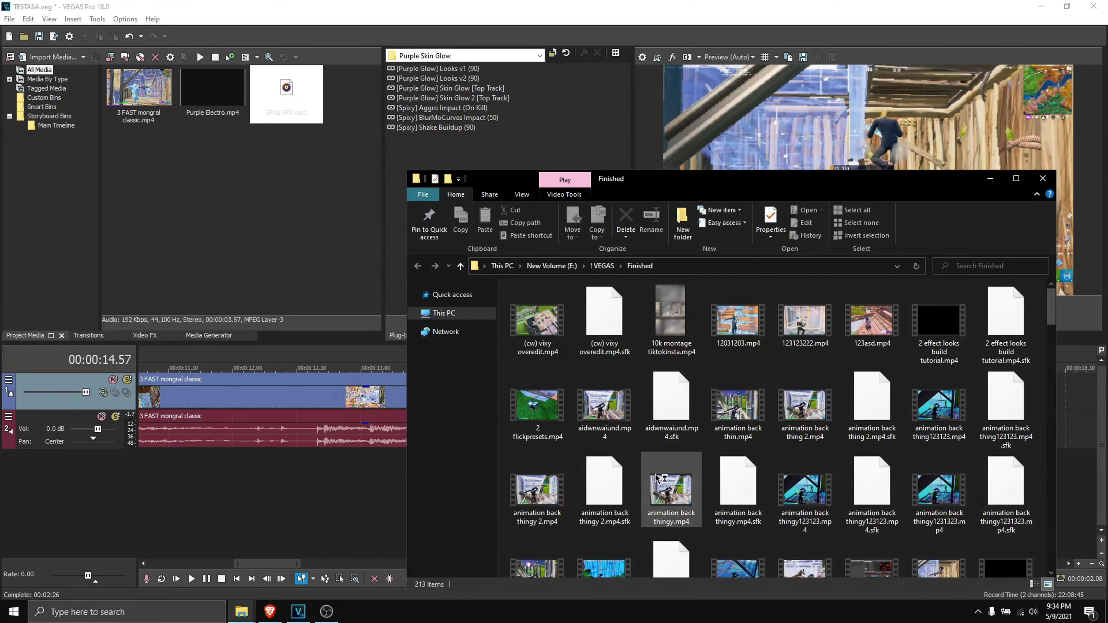
Add the rendered clip awndiawdniauwdn.mp4 from the Finished folder to the video track after the second clip and check its frames
scroll(656, 476, down, 8)
drag(715, 176, 559, 166)
scroll(480, 356, up, 8)
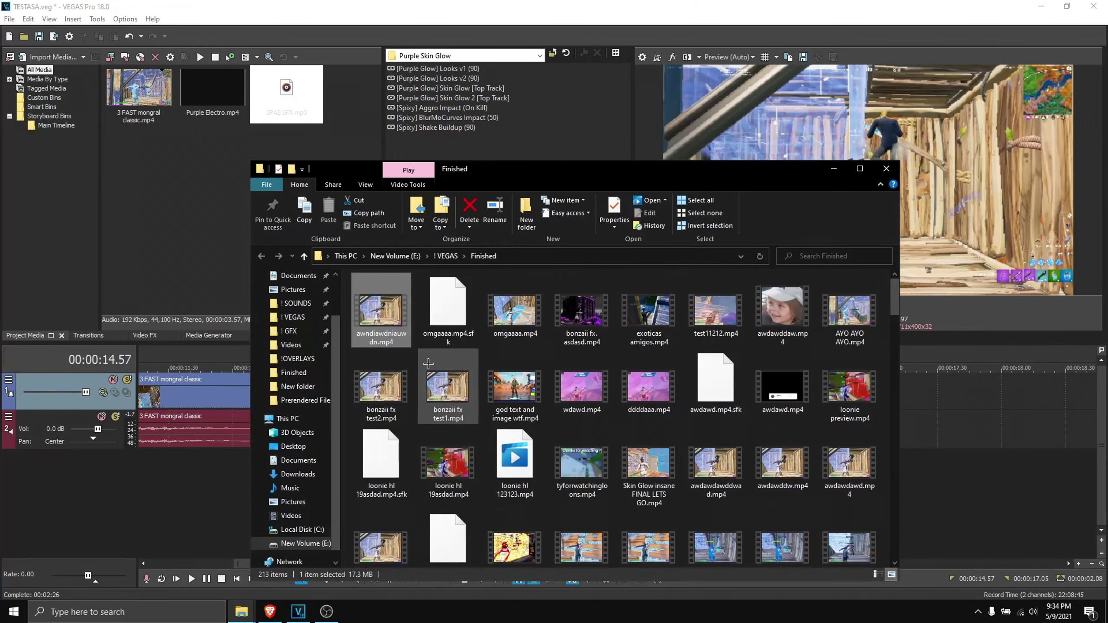
drag(381, 310, 938, 393)
scroll(921, 466, down, 4)
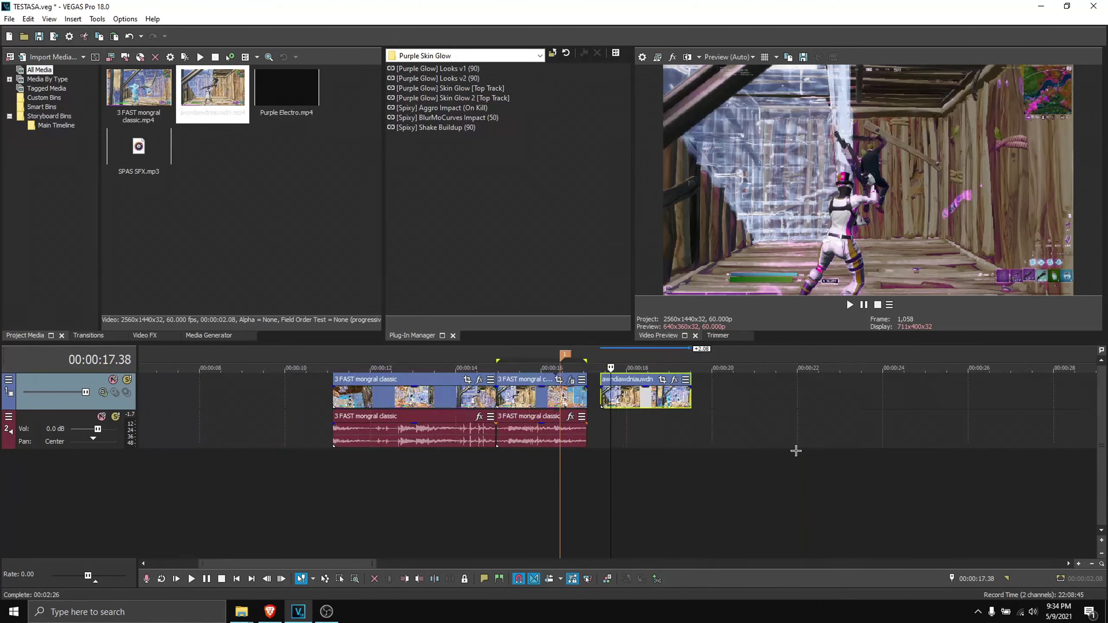
scroll(797, 451, up, 4)
click(658, 436)
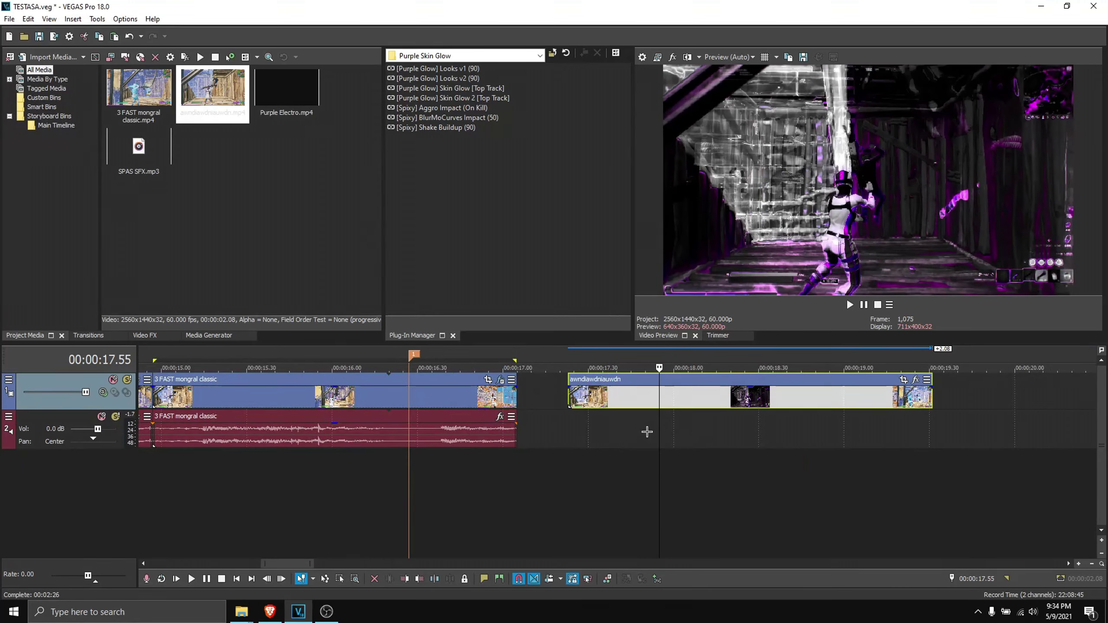
click(636, 435)
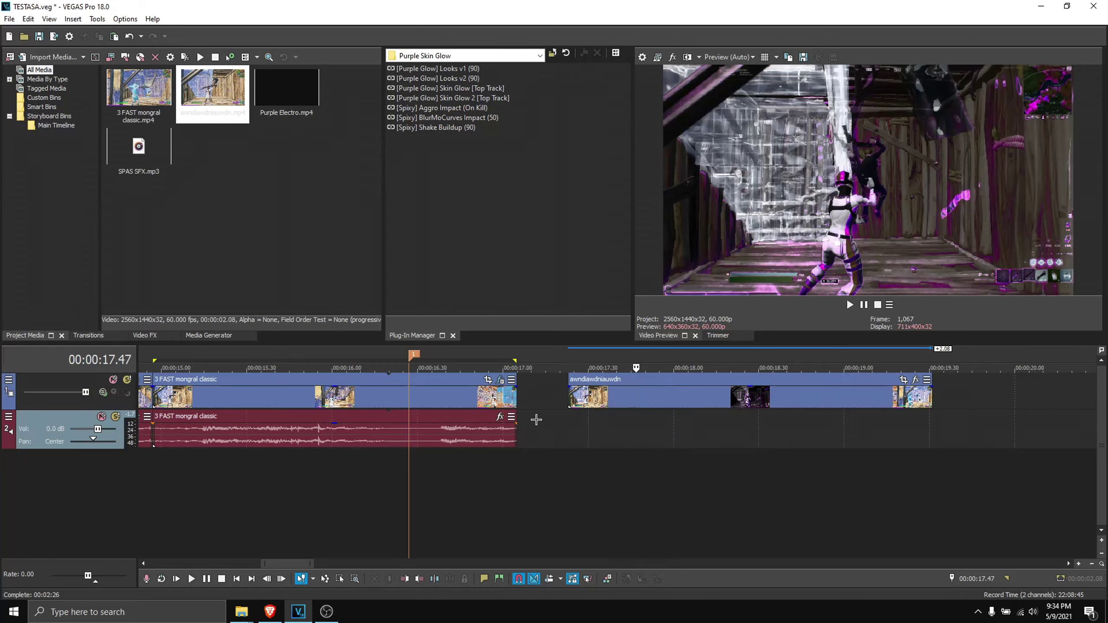
Move the second clip's original video away from its audio to the end of the track and delete it
scroll(533, 419, down, 3)
click(506, 400)
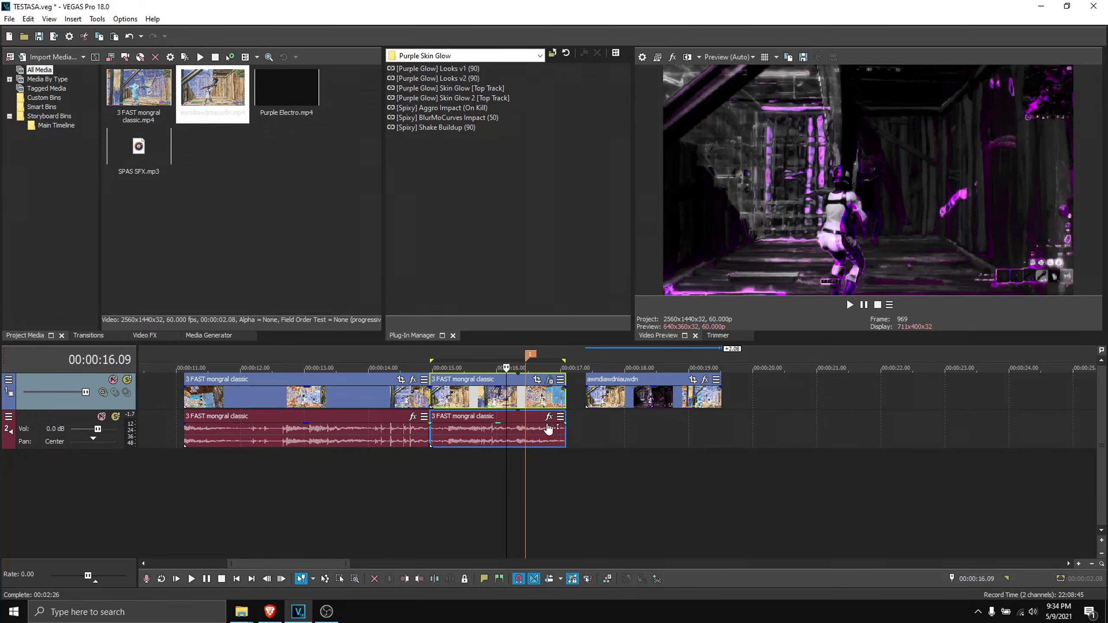
ctrl+click(513, 417)
drag(531, 406, 846, 404)
click(795, 402)
click(770, 402)
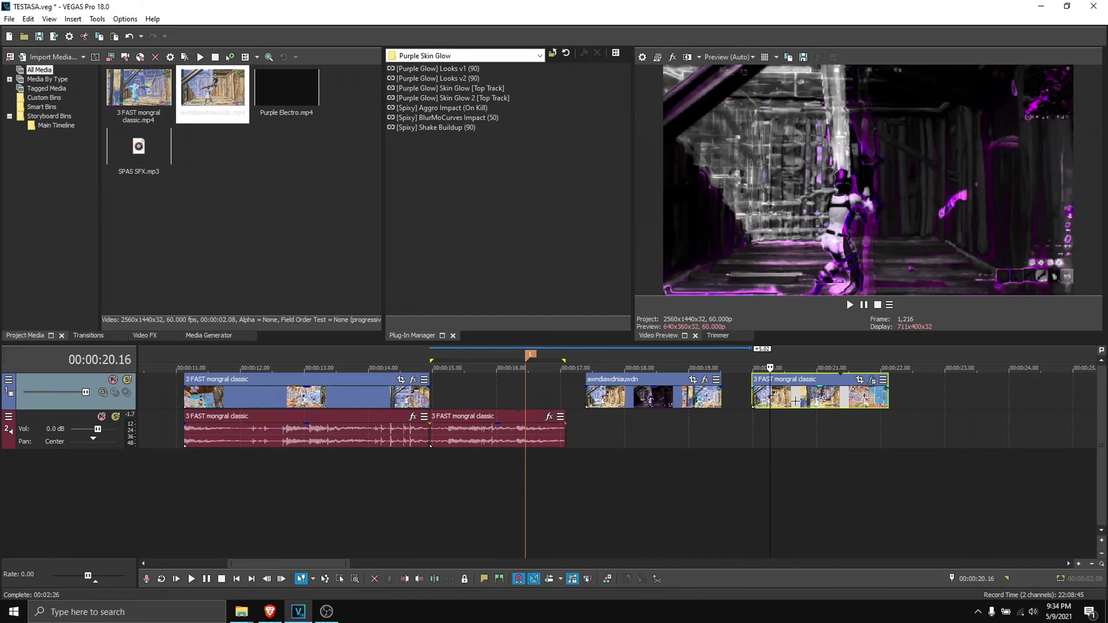
click(812, 401)
right_click(817, 408)
click(834, 339)
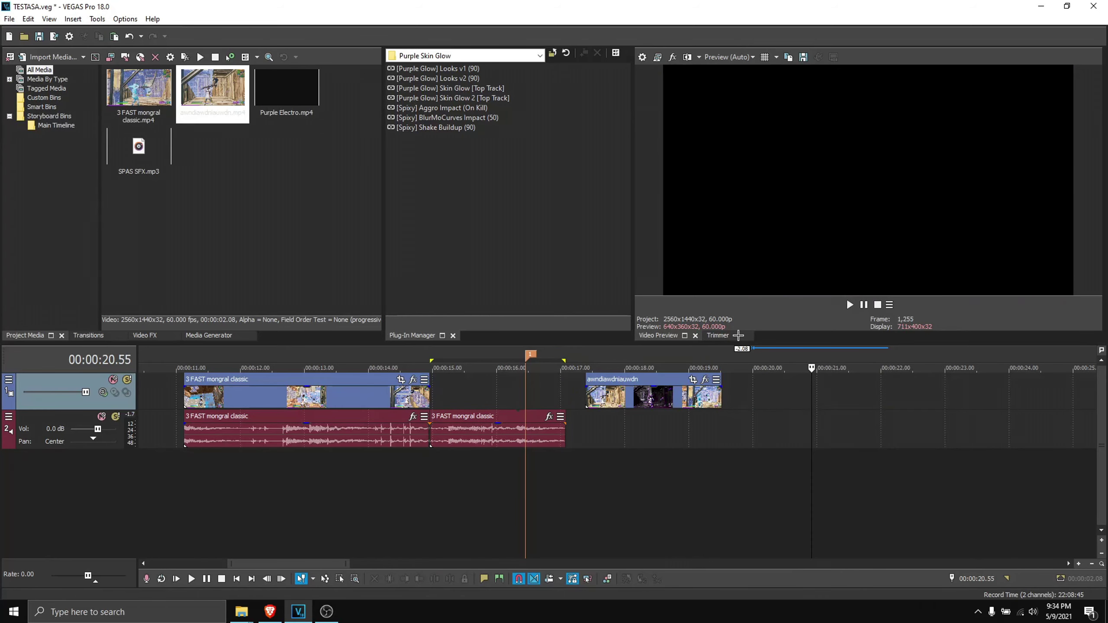
Place the rendered clip in the gap directly after the first clip and play it back
drag(639, 395, 485, 386)
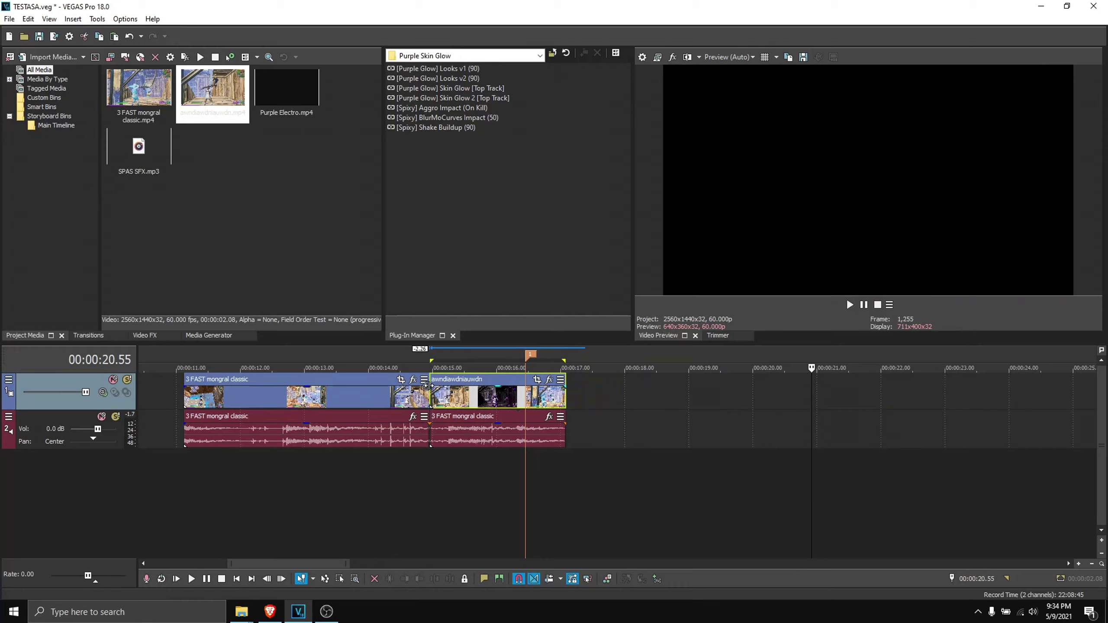
click(427, 391)
click(850, 305)
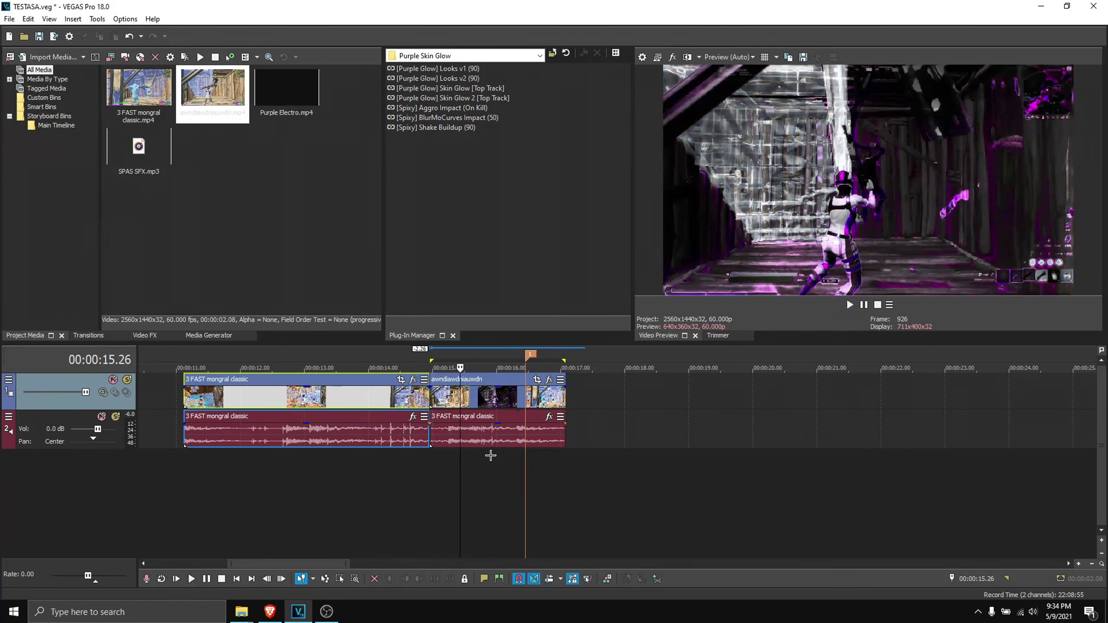
Delete the leftover audio of the replaced second clip and preview the rendered clip
drag(493, 429, 595, 429)
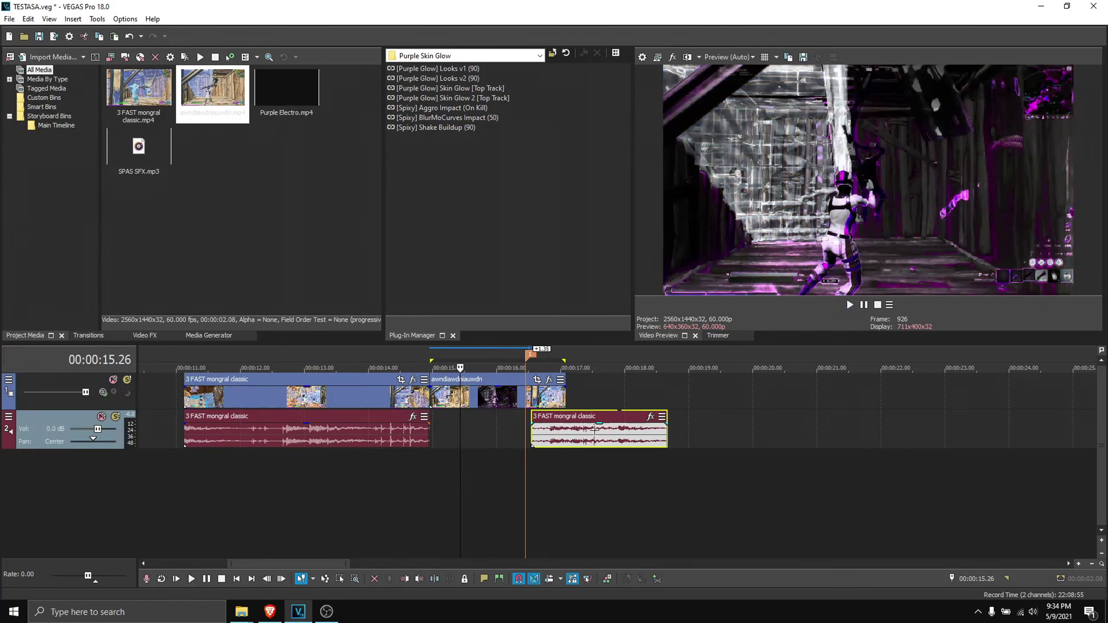
right_click(650, 430)
click(672, 316)
click(502, 401)
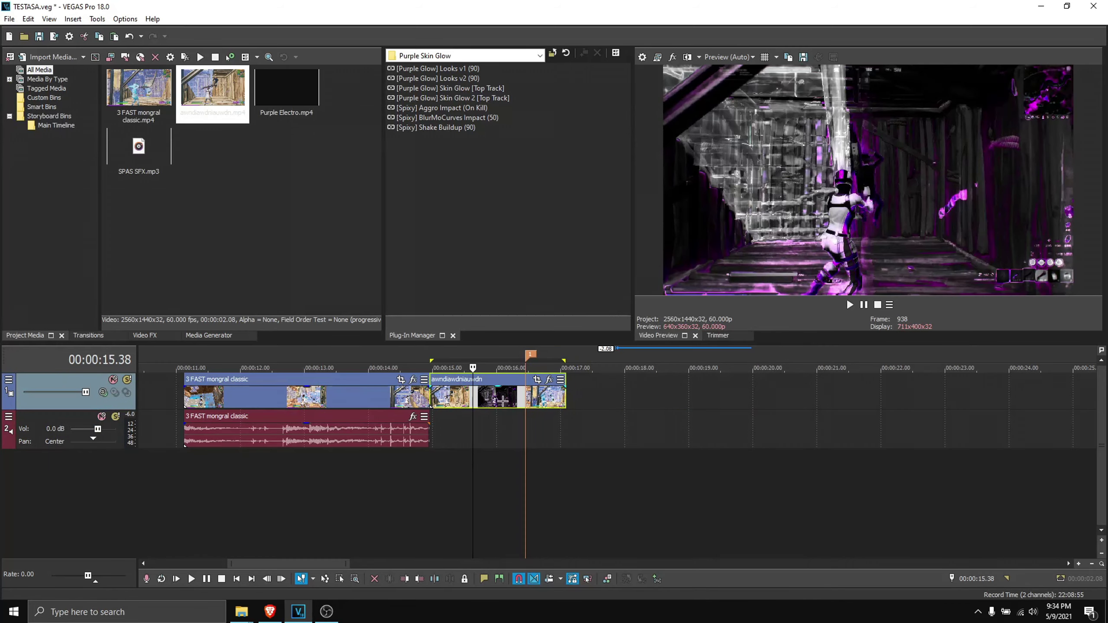
click(851, 306)
click(864, 305)
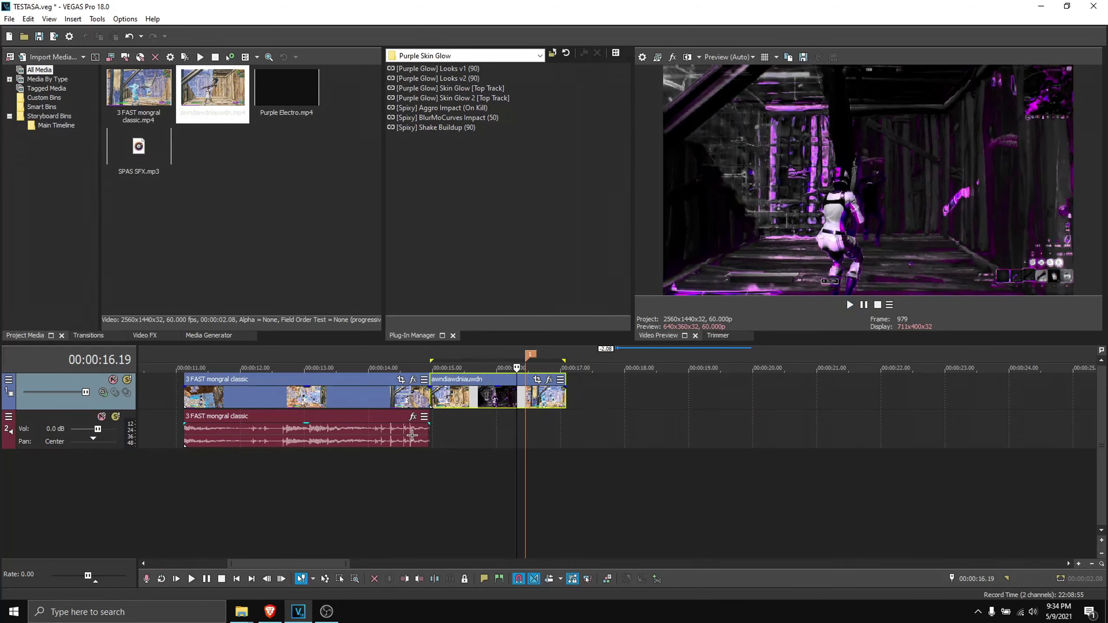
Add a fade-out of about 0.7 seconds to the end of the first clip's audio and play the transition
click(406, 435)
drag(421, 417, 385, 425)
click(364, 433)
click(851, 305)
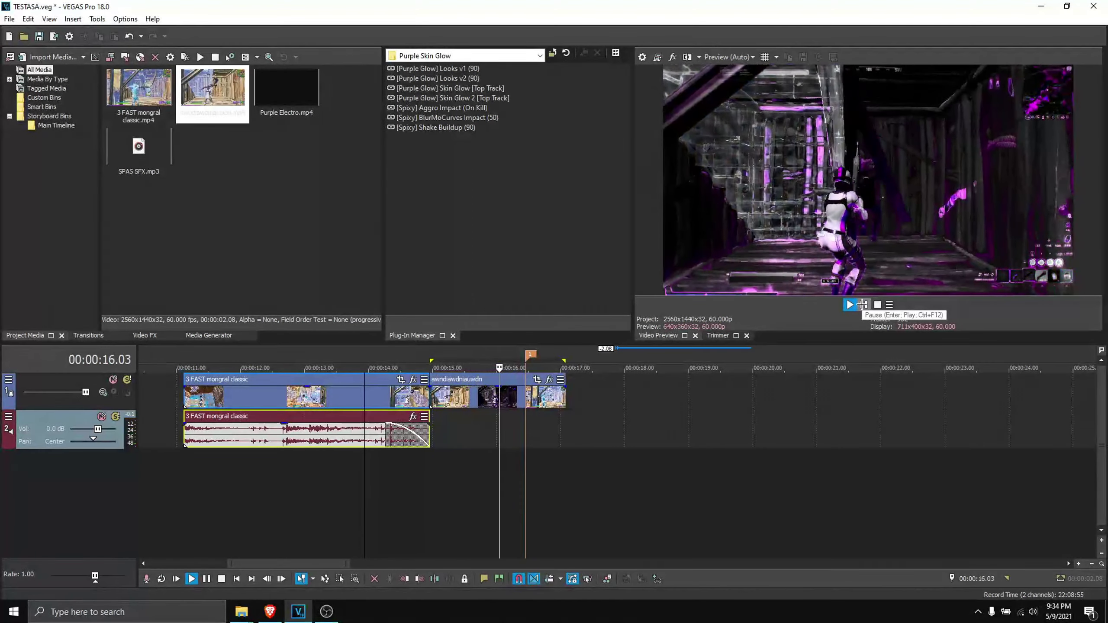
click(863, 305)
click(475, 426)
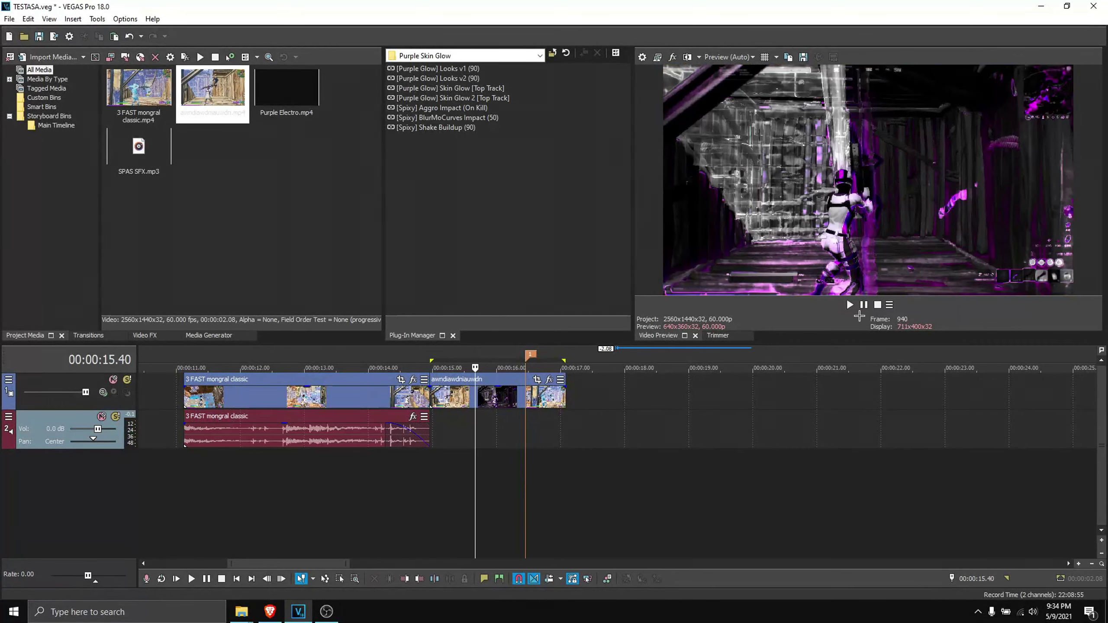
click(850, 305)
click(864, 305)
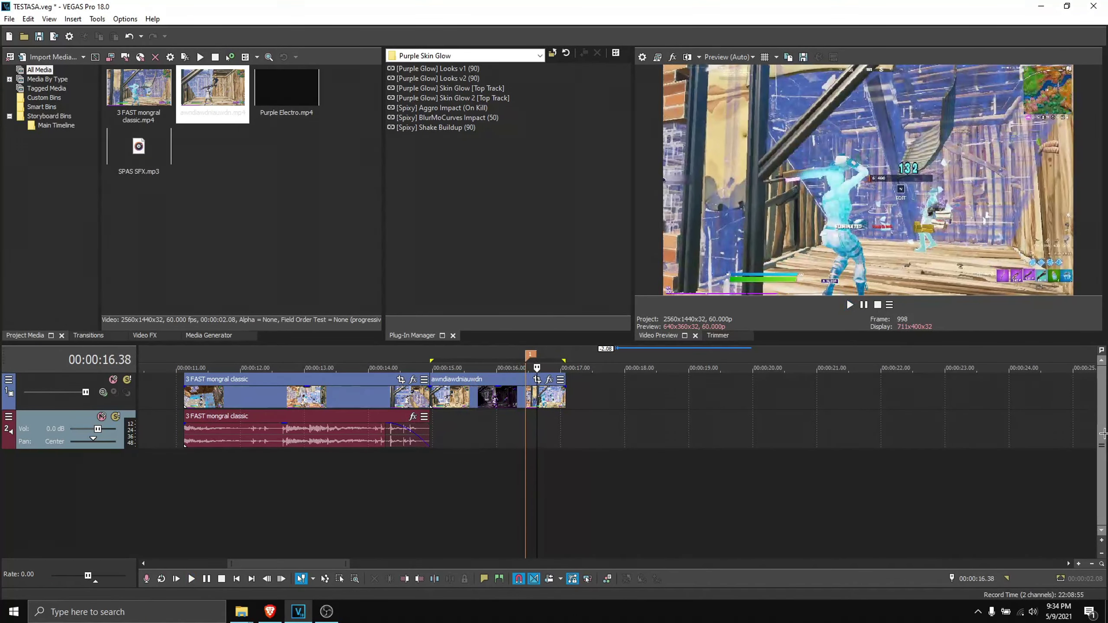
Insert two empty video tracks above the existing video track
click(73, 377)
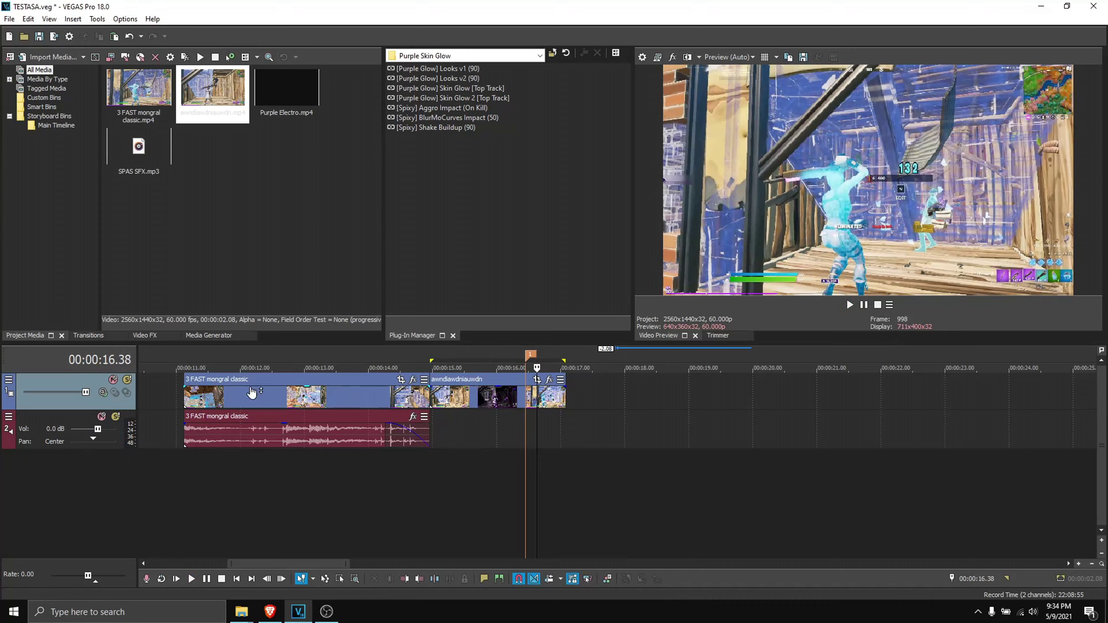
right_click(88, 377)
click(119, 402)
right_click(89, 381)
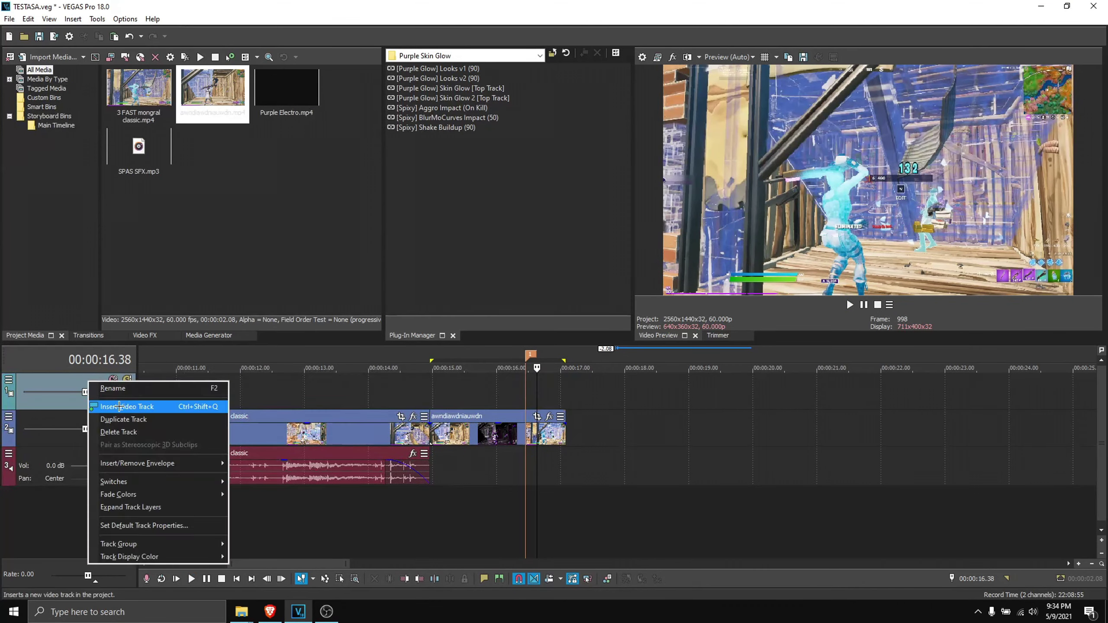
click(119, 407)
Copy the rendered clip to the empty video track directly above it, aligned with the original
click(447, 471)
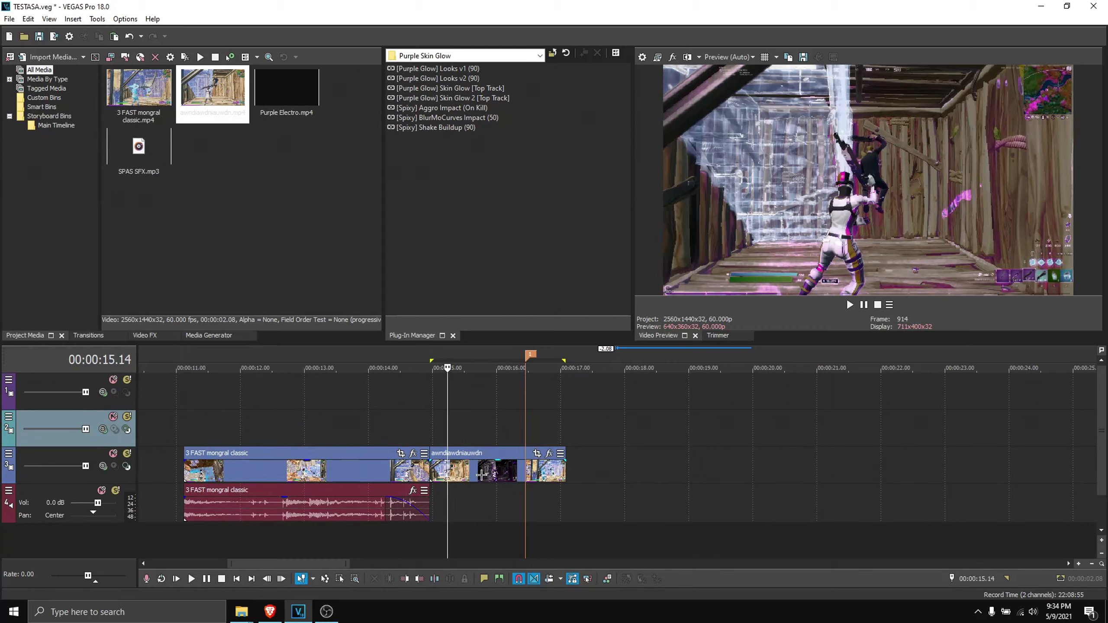
drag(485, 472, 483, 433)
click(483, 433)
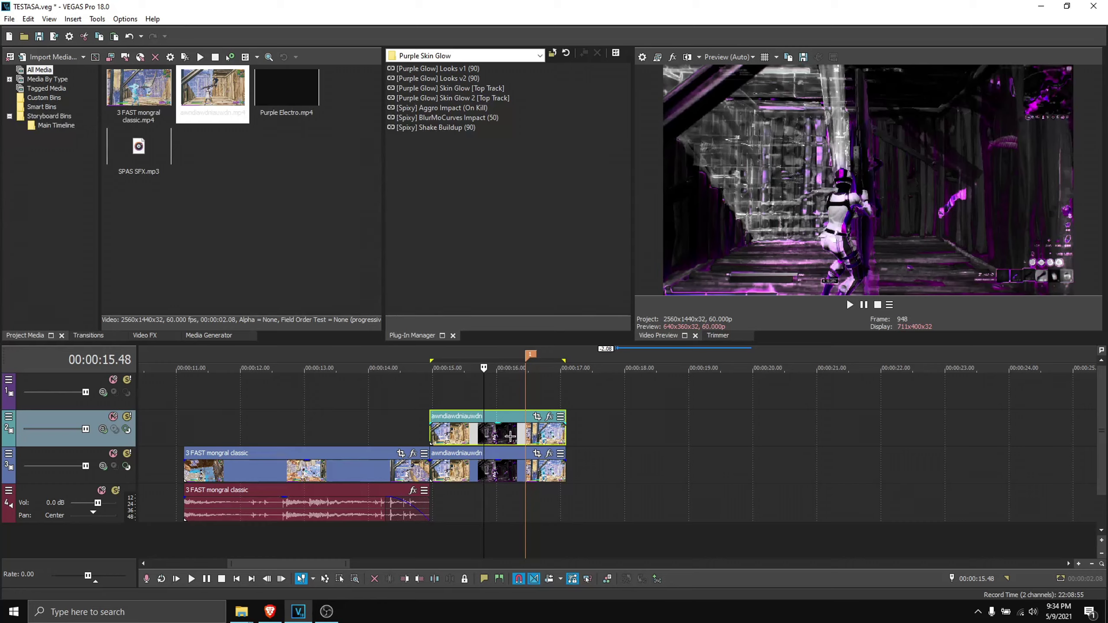
Split the copied clip at the kill marker, 00:00:16.27, and delete the part after the cut
click(525, 438)
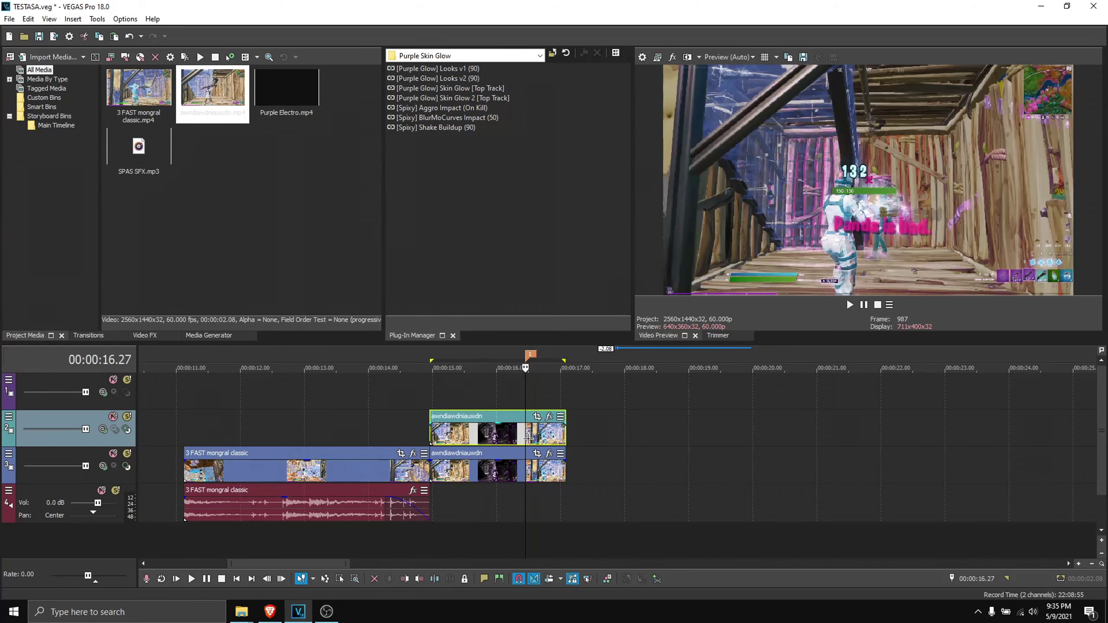
key(s)
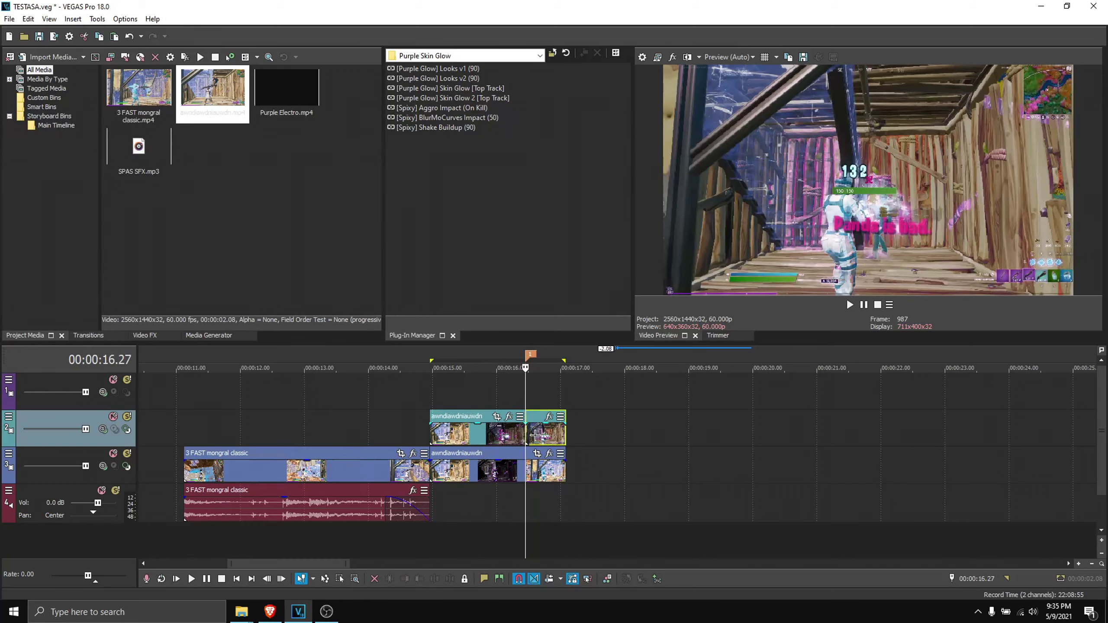
right_click(530, 432)
click(566, 292)
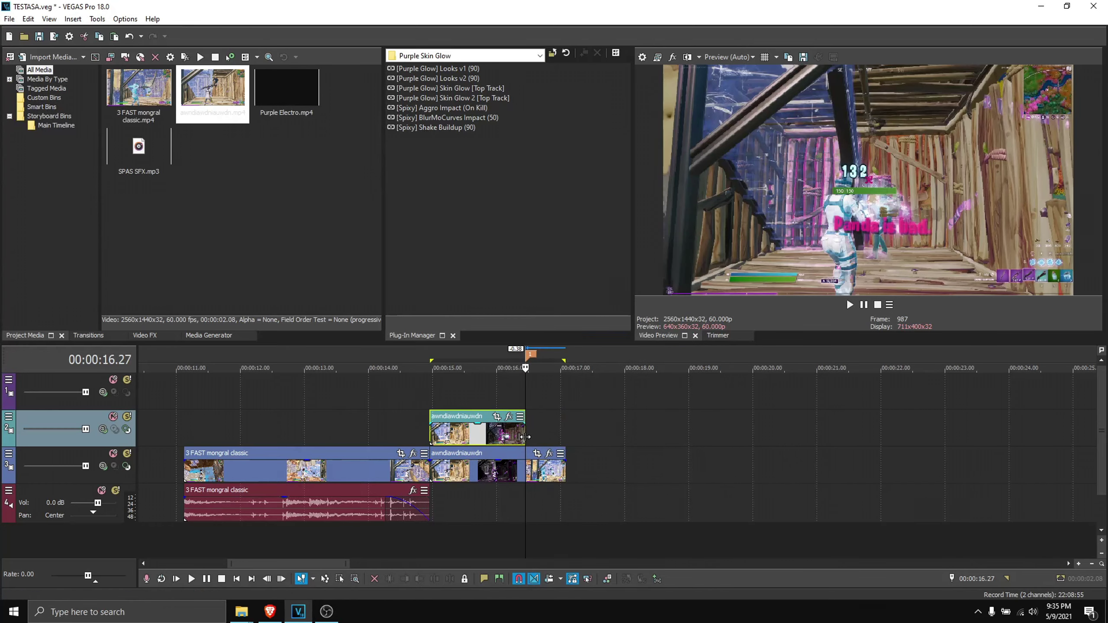
Give the copied clip a long fade-in over most of its length and a short fade-out at its end
scroll(523, 427, up, 5)
scroll(519, 429, down, 5)
scroll(506, 430, up, 2)
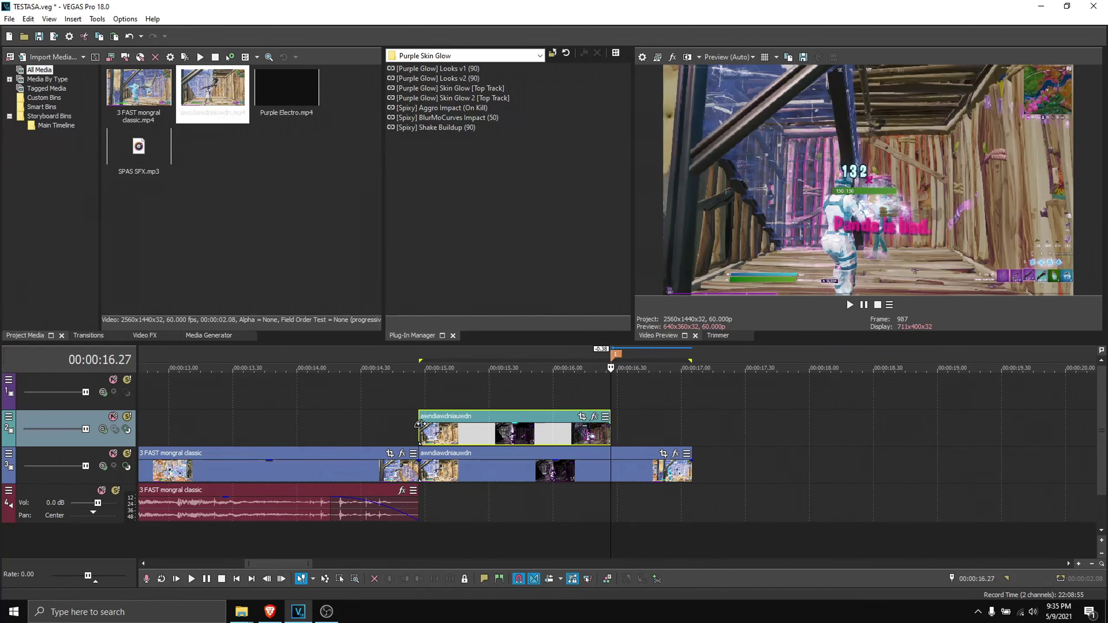
drag(420, 423, 568, 428)
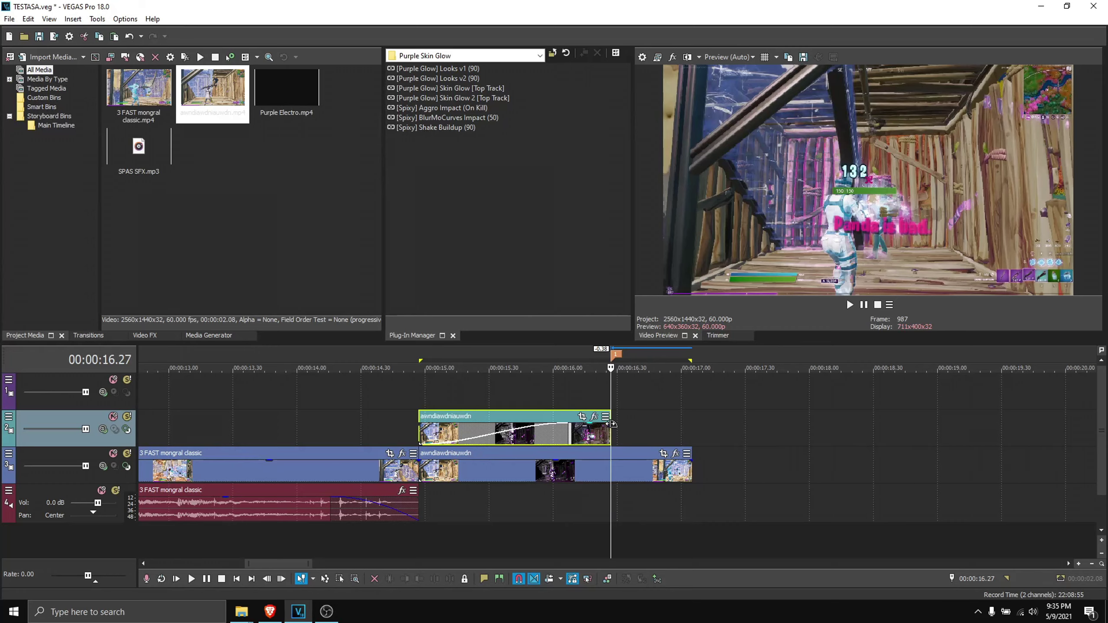
scroll(611, 423, up, 5)
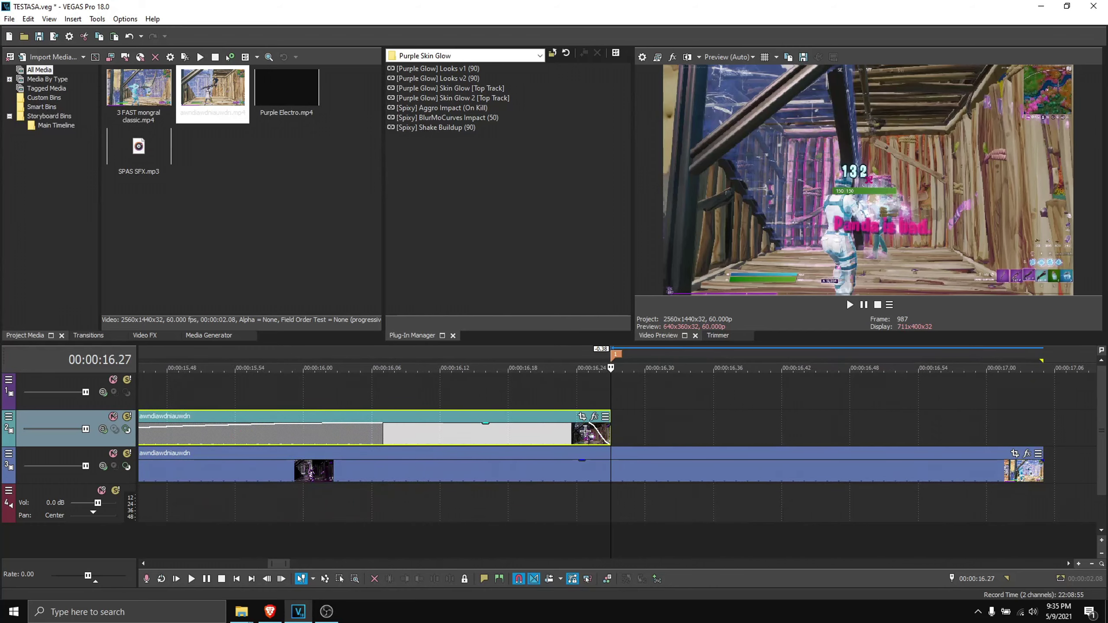
drag(586, 429, 553, 434)
scroll(553, 434, down, 3)
scroll(554, 434, down, 1)
click(529, 432)
scroll(529, 432, up, 1)
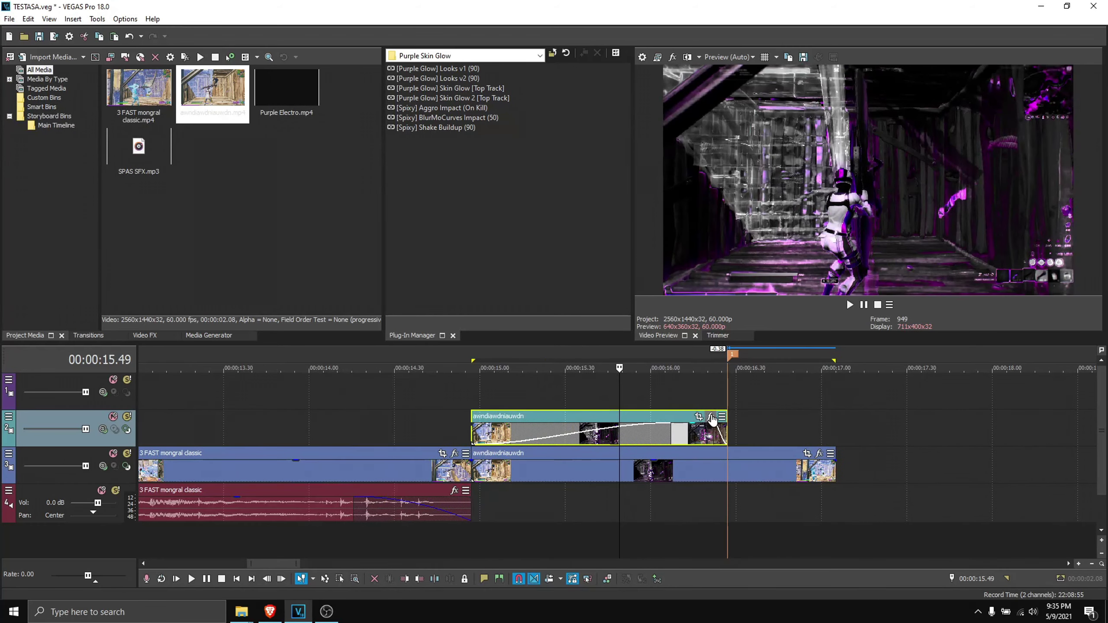
Apply the [Purple Glow] Skin Glow [Top Track] preset to the copied clip and close the effects window
click(711, 418)
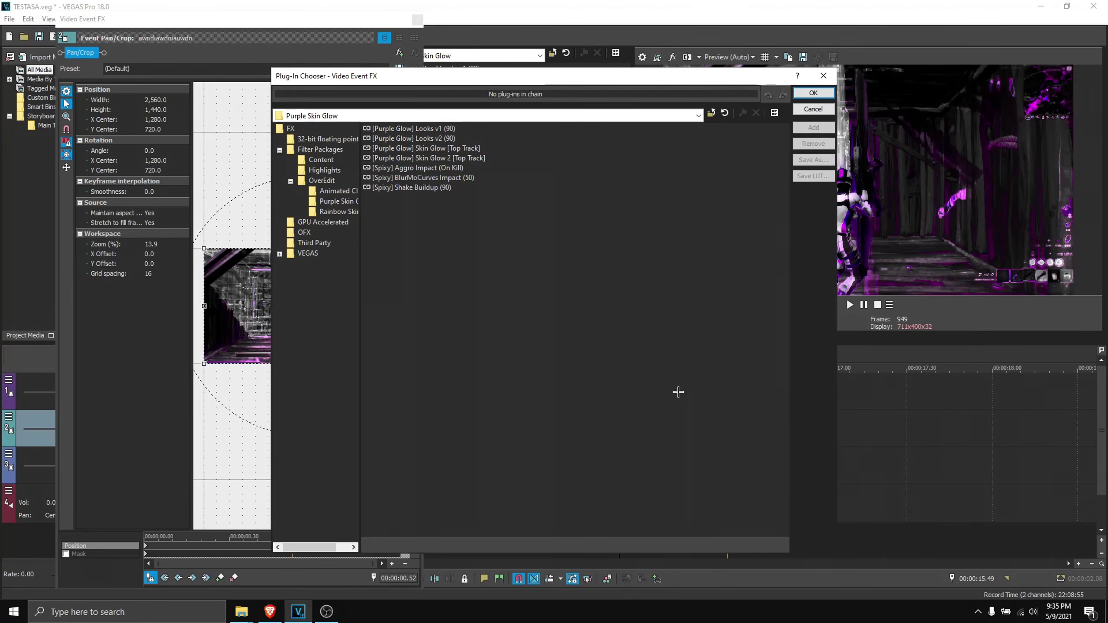
click(451, 148)
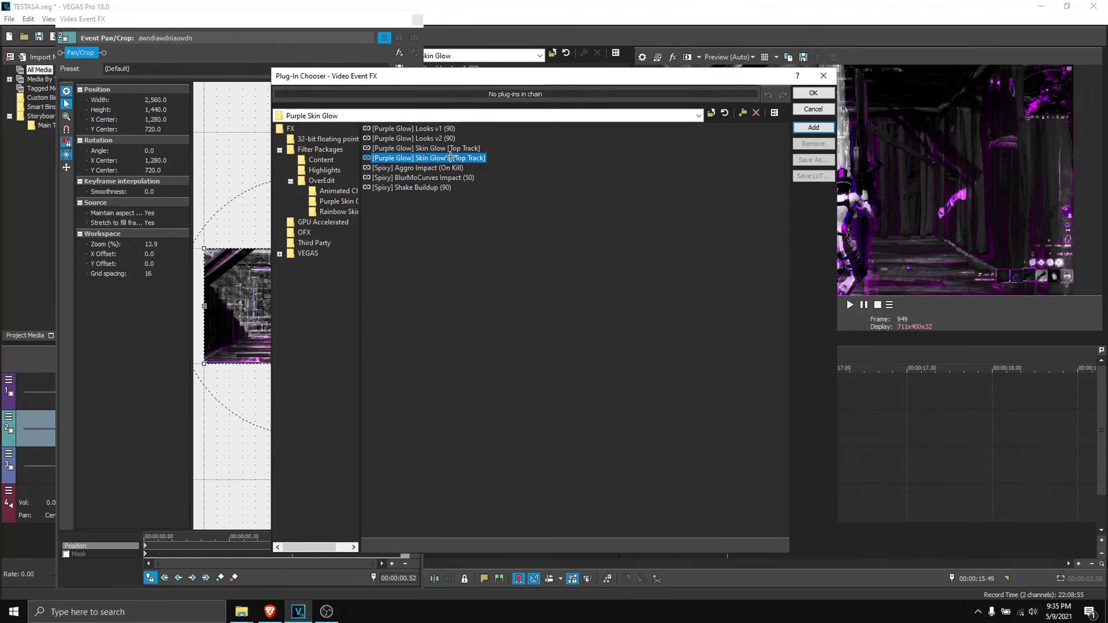
drag(558, 86, 386, 92)
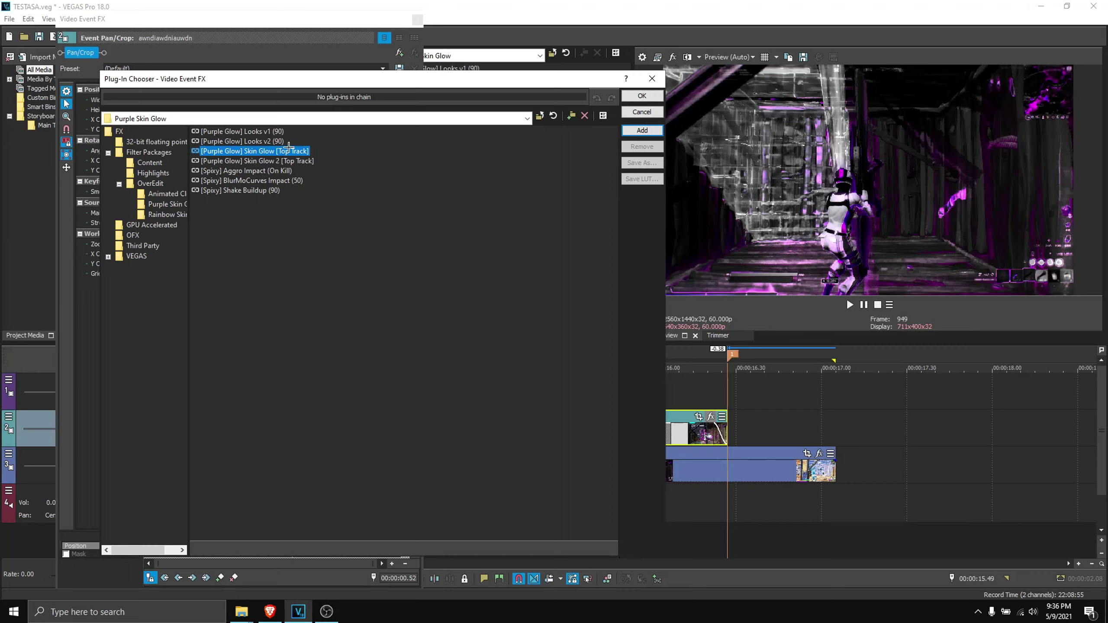
click(272, 161)
key(Up)
click(642, 130)
click(642, 96)
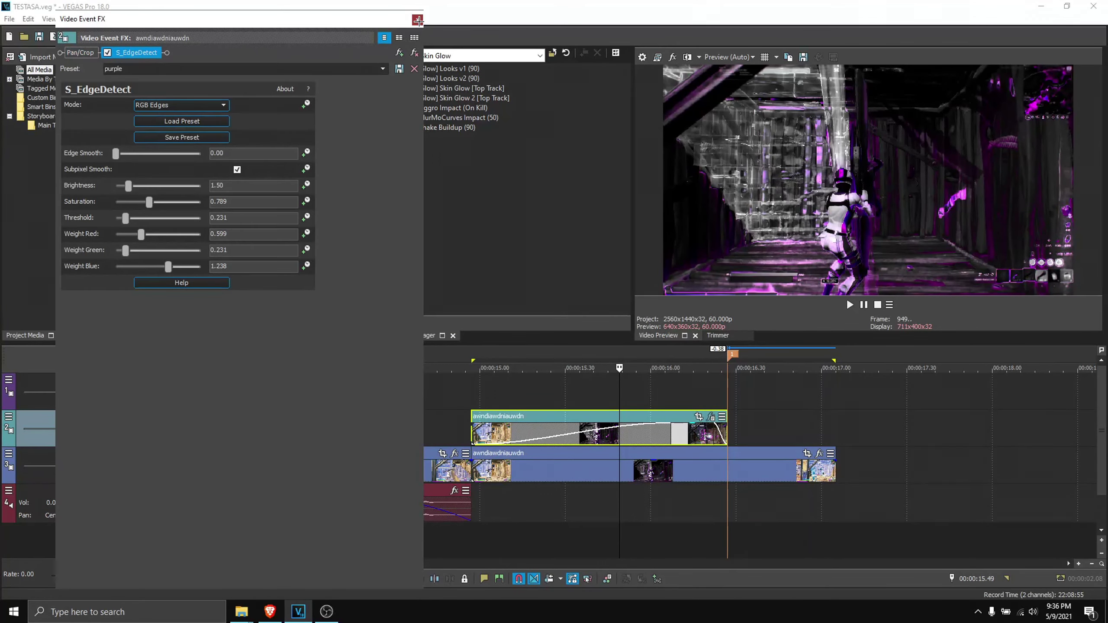
click(417, 20)
Step frame by frame from about 00:00:16.08 to examine the edge glow on the copied clip
click(671, 434)
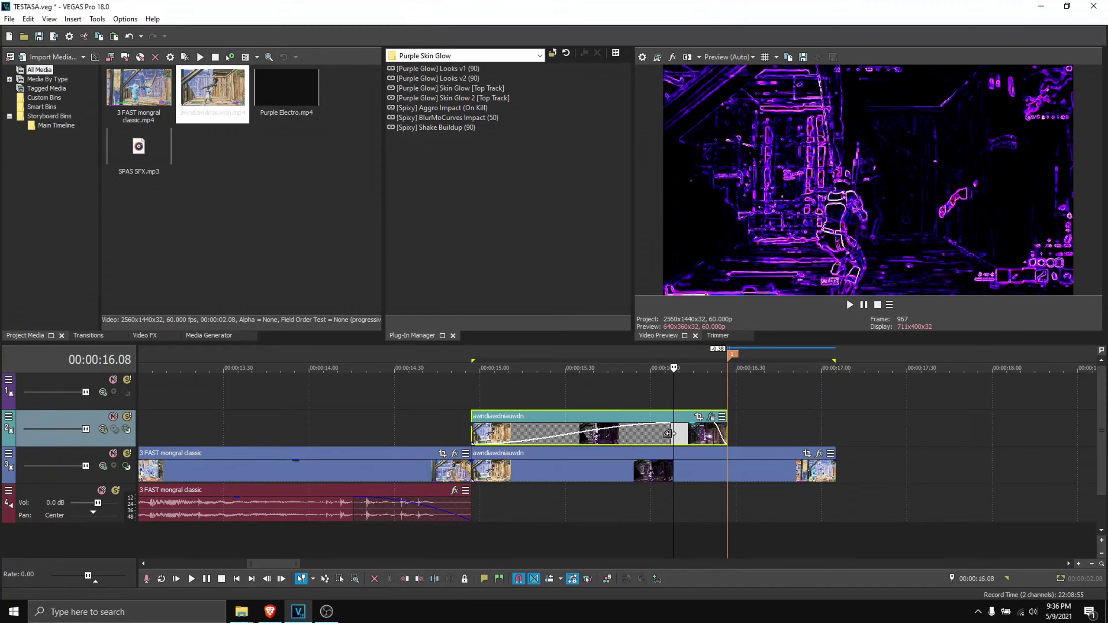
key(Right)
key(Right)
key(Right)
key(Right)
key(Right)
key(Right)
key(Right)
Open Event Pan/Crop for the copied clip at its first frame and enable the mask
click(474, 418)
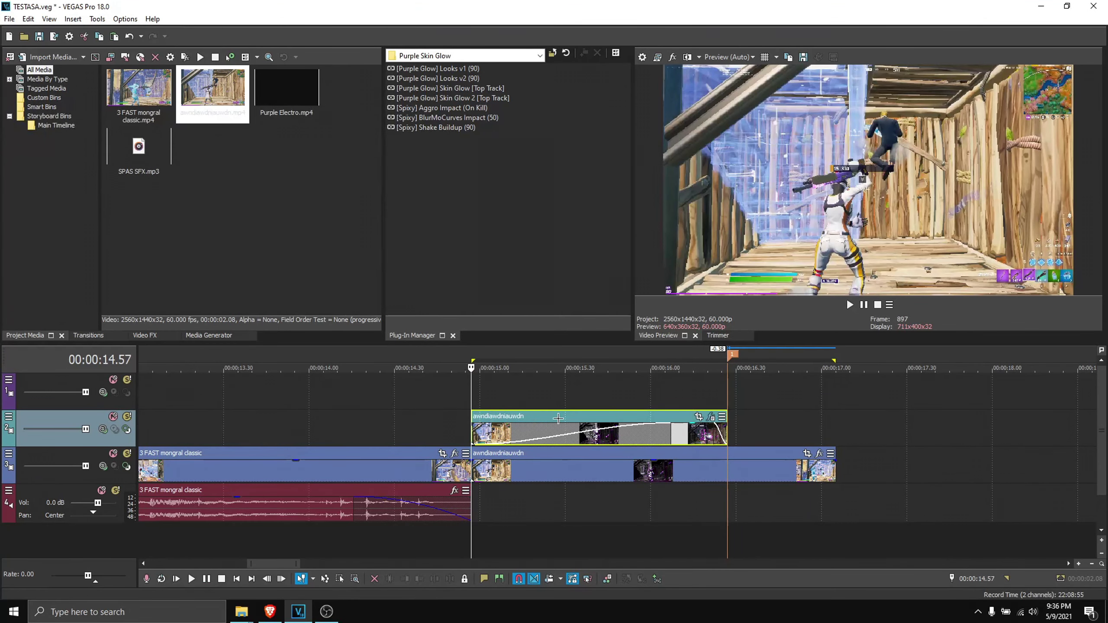
click(699, 417)
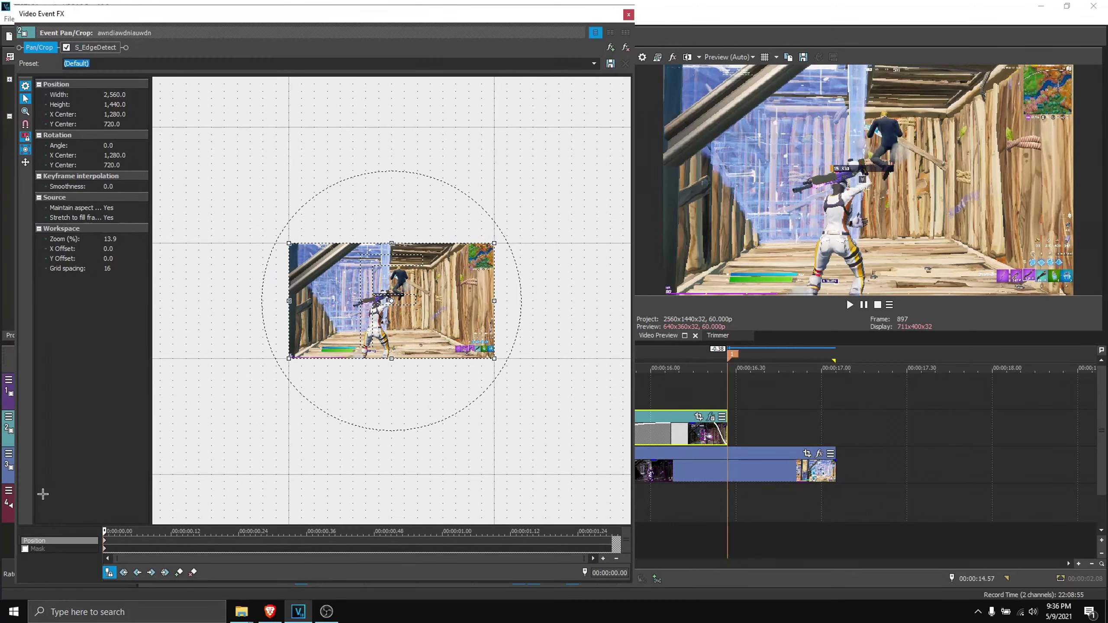
click(27, 549)
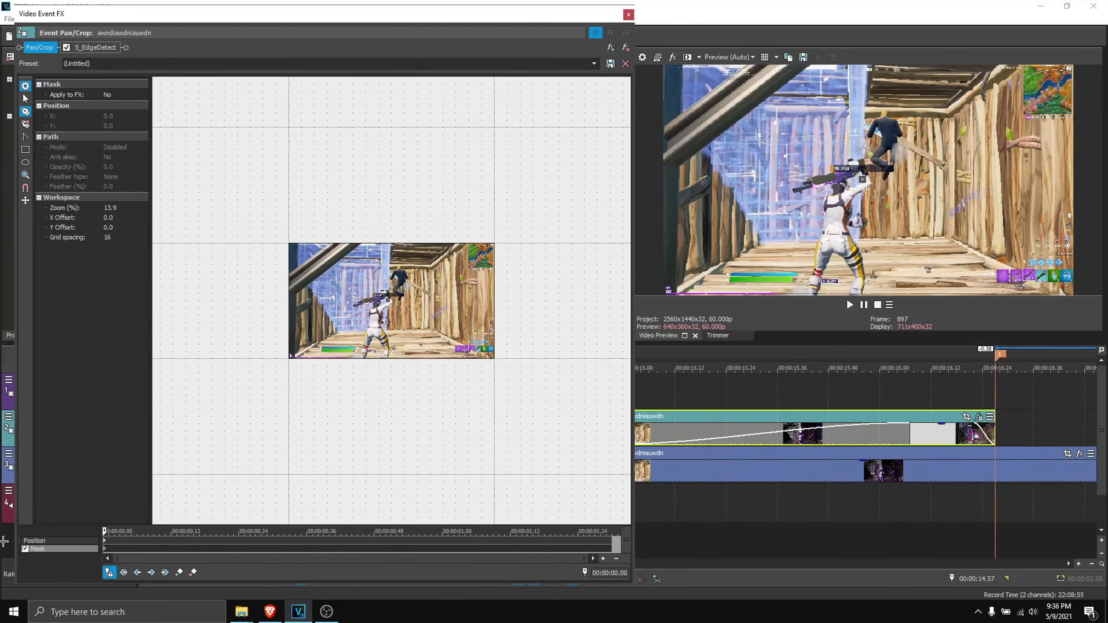
scroll(393, 302, up, 5)
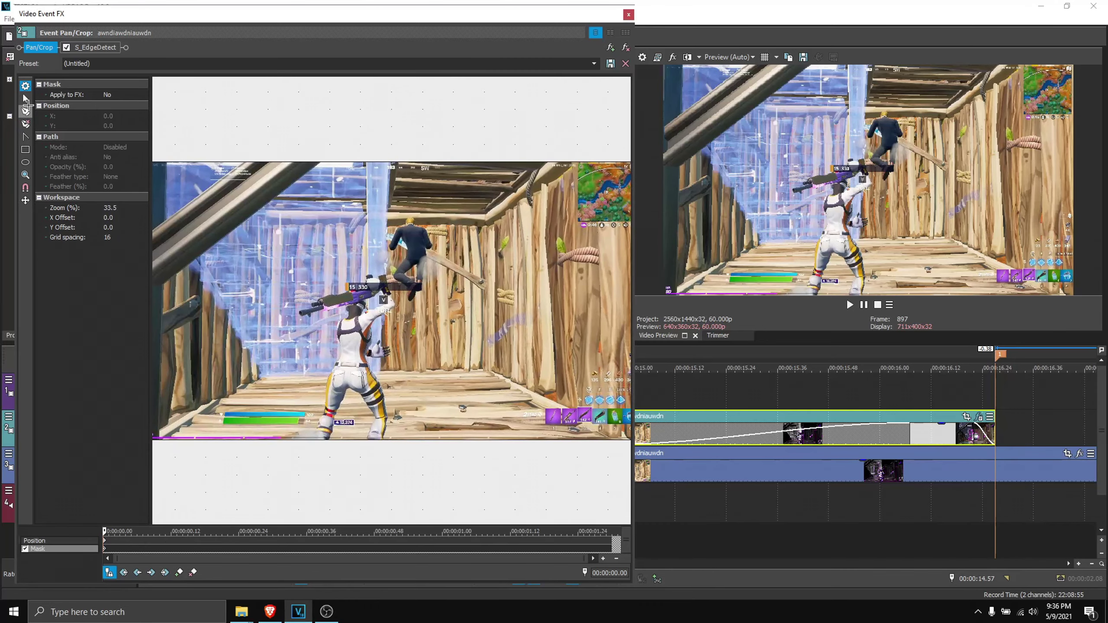
Start a mask path with the Anchor Creation tool at the skin's left foot and trace up the left side to the head
scroll(432, 404, up, 4)
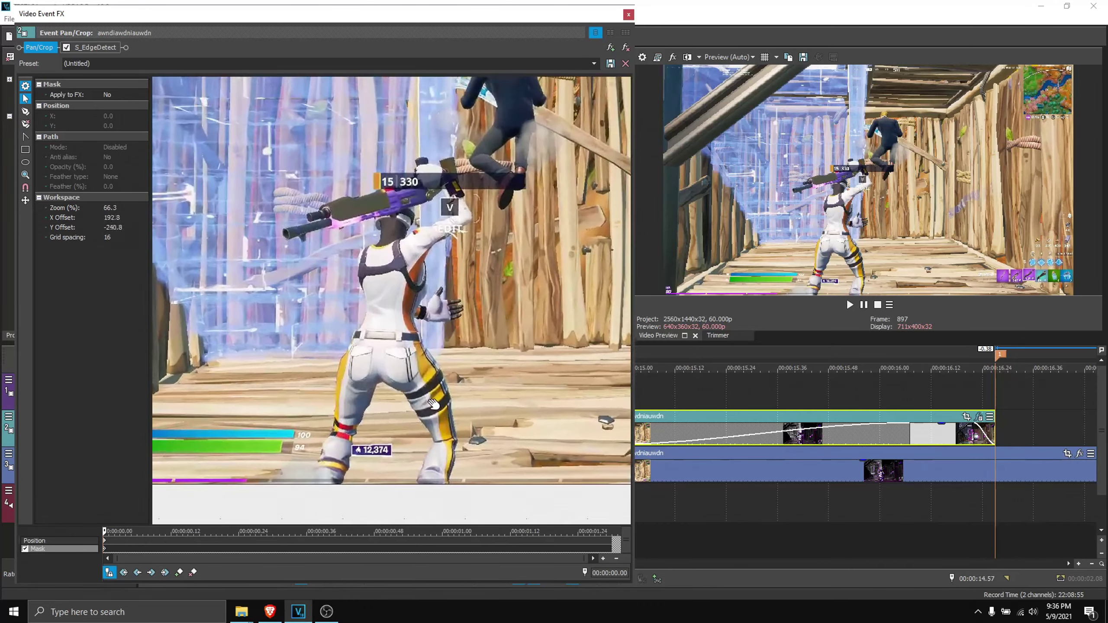
scroll(433, 403, up, 1)
scroll(736, 480, up, 2)
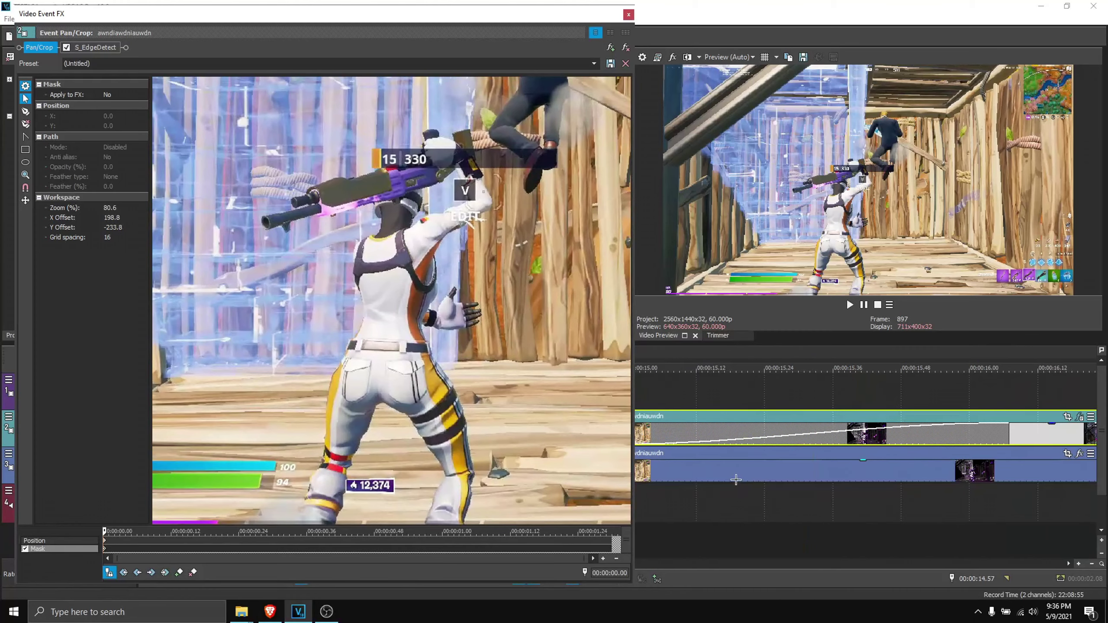
drag(639, 418, 607, 420)
drag(352, 402, 370, 366)
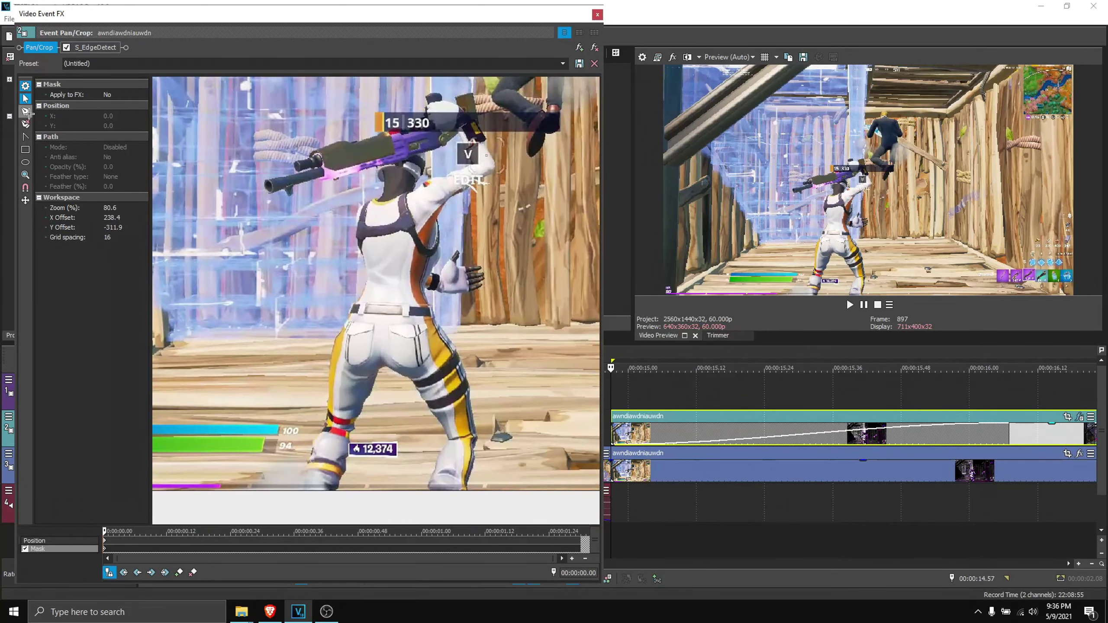
click(26, 112)
click(307, 496)
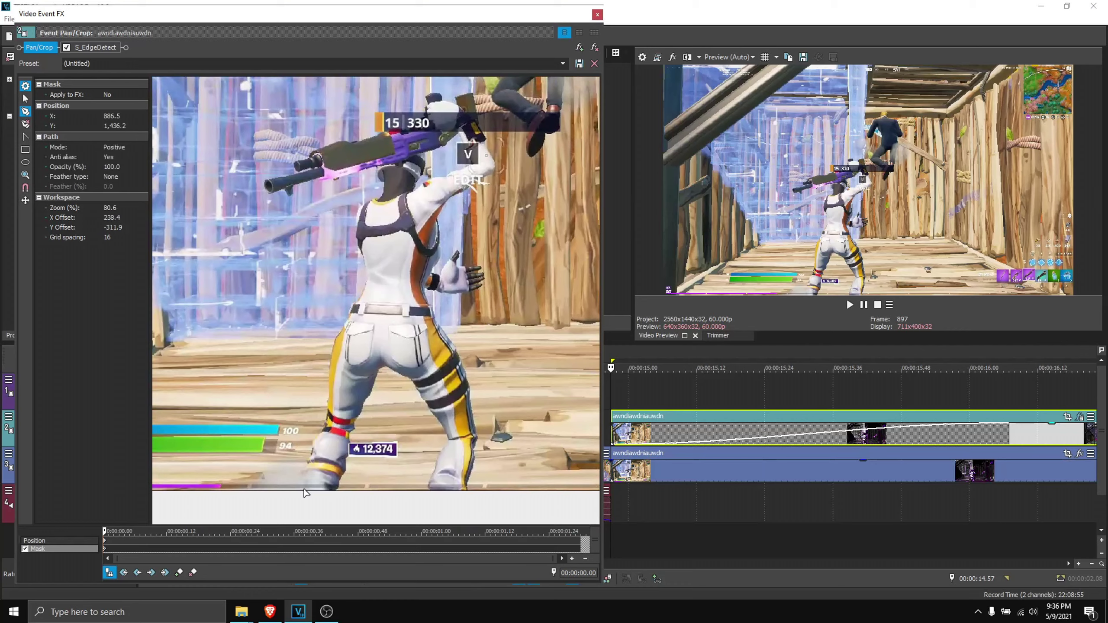
click(330, 394)
click(328, 363)
click(363, 290)
click(367, 274)
click(382, 183)
click(365, 169)
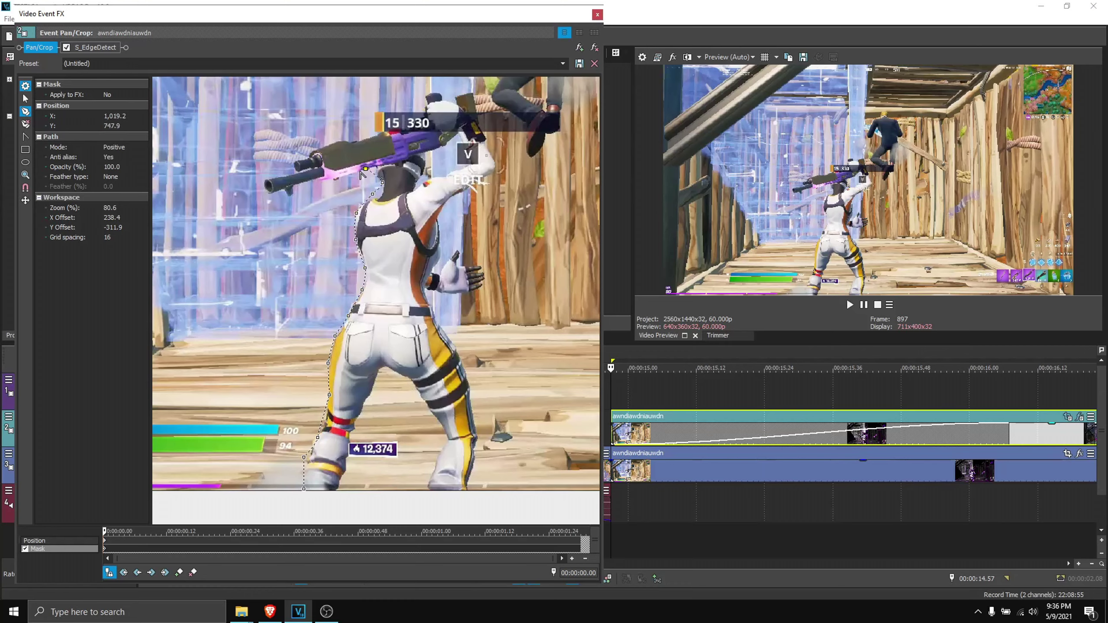
Extend the mask path around the weapon barrel and over the raised hand
click(273, 193)
click(442, 97)
click(460, 94)
click(473, 99)
drag(479, 121, 485, 139)
Continue the mask path down the raised arm and torso and around the lowered hand
click(440, 232)
click(441, 248)
click(448, 258)
click(457, 252)
click(481, 264)
click(483, 276)
click(478, 291)
click(468, 290)
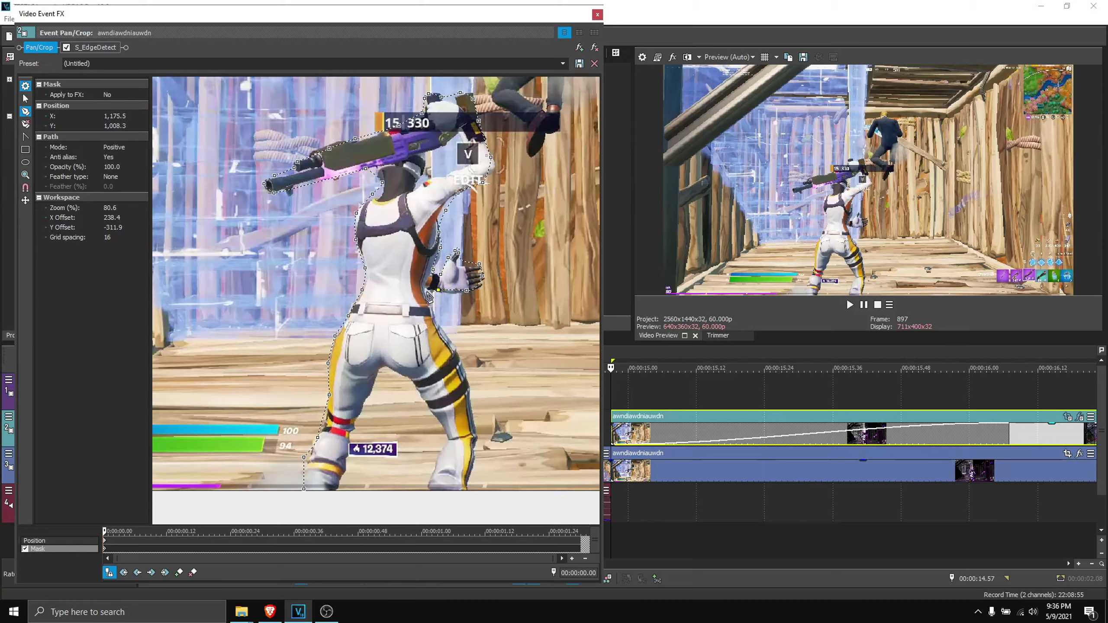
Trace both legs and close the mask path at its starting point by the left foot
click(475, 435)
click(427, 489)
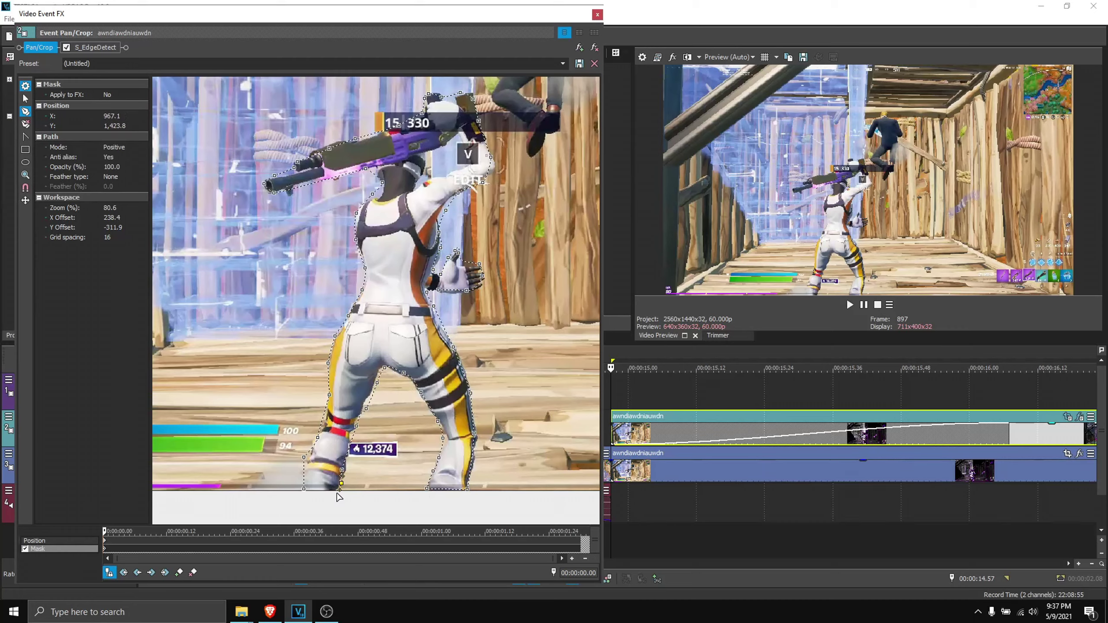
click(304, 489)
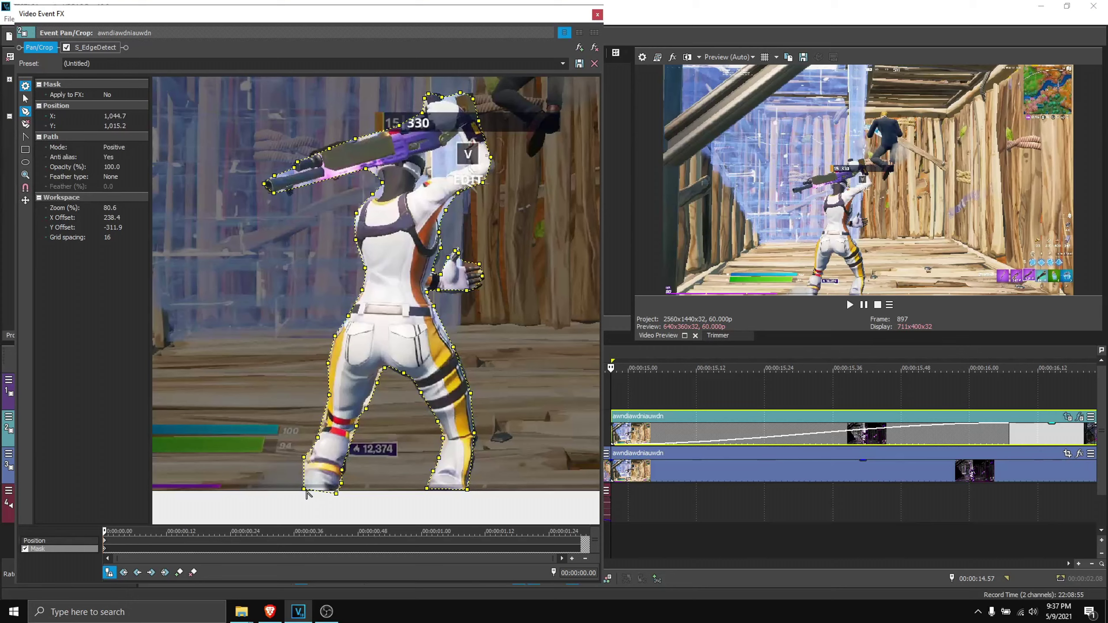
Set the mask's feather type to Both with a feather of 3%
click(106, 176)
click(114, 206)
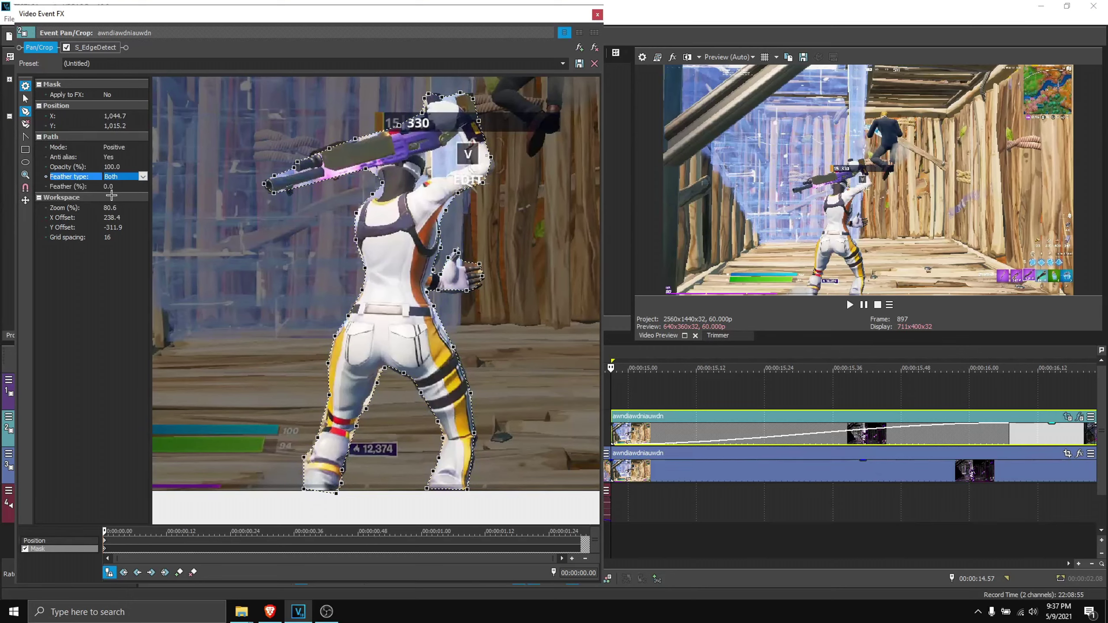
key(Tab)
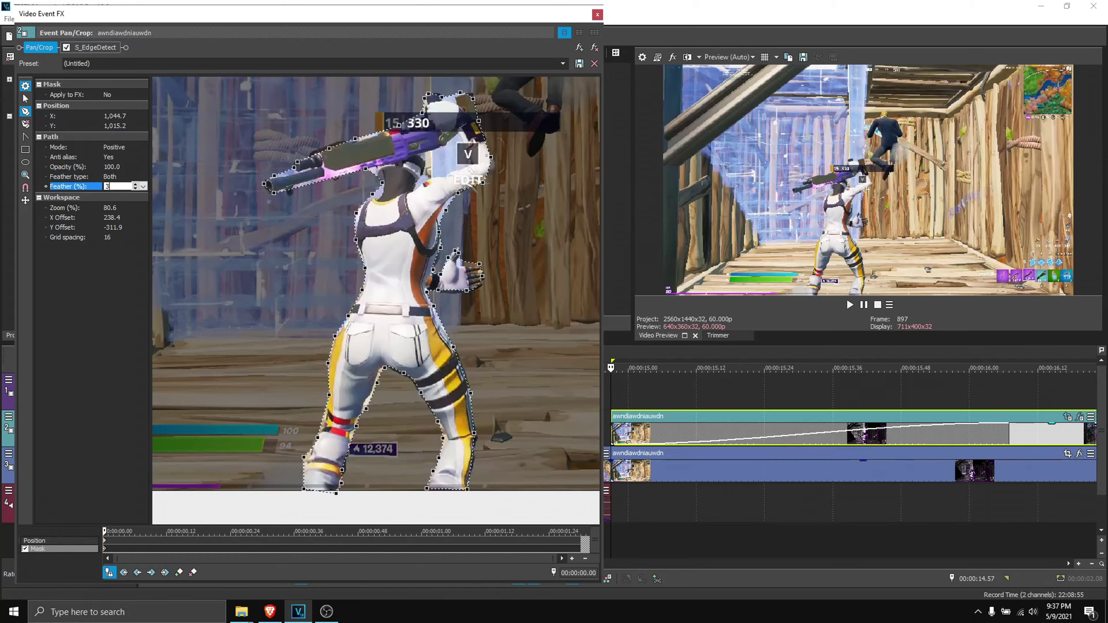
key(Return)
click(799, 218)
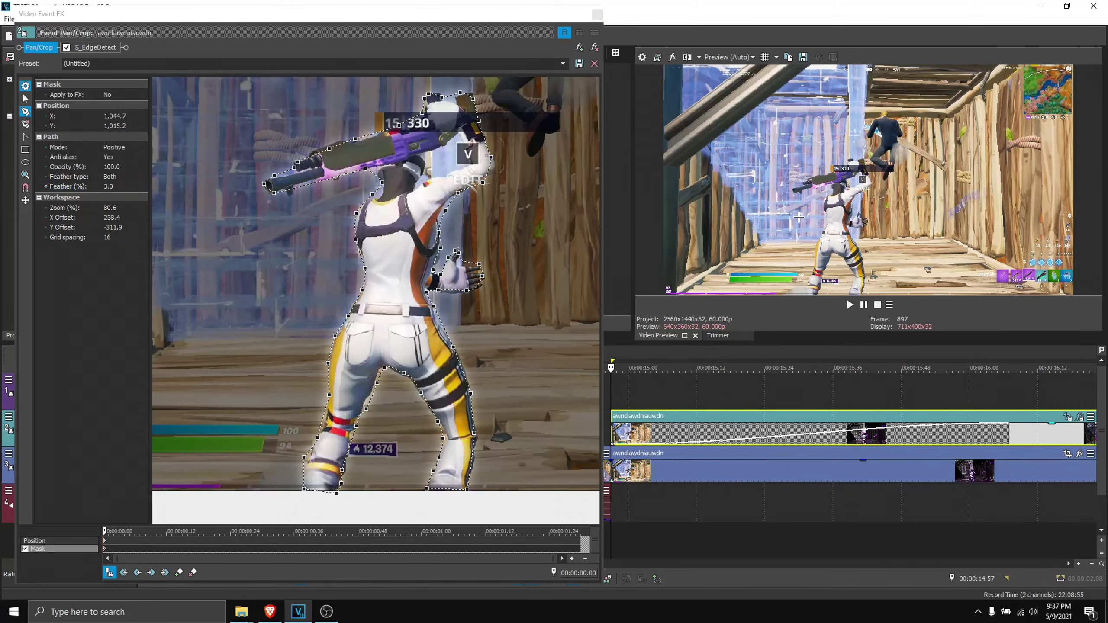
Step frame by frame from the copied clip's start to about 00:00:15.14 to examine how the mask follows the skin
key(Right)
key(Right)
key(Right)
key(Right)
key(Right)
key(Right)
key(Right)
key(Right)
key(Right)
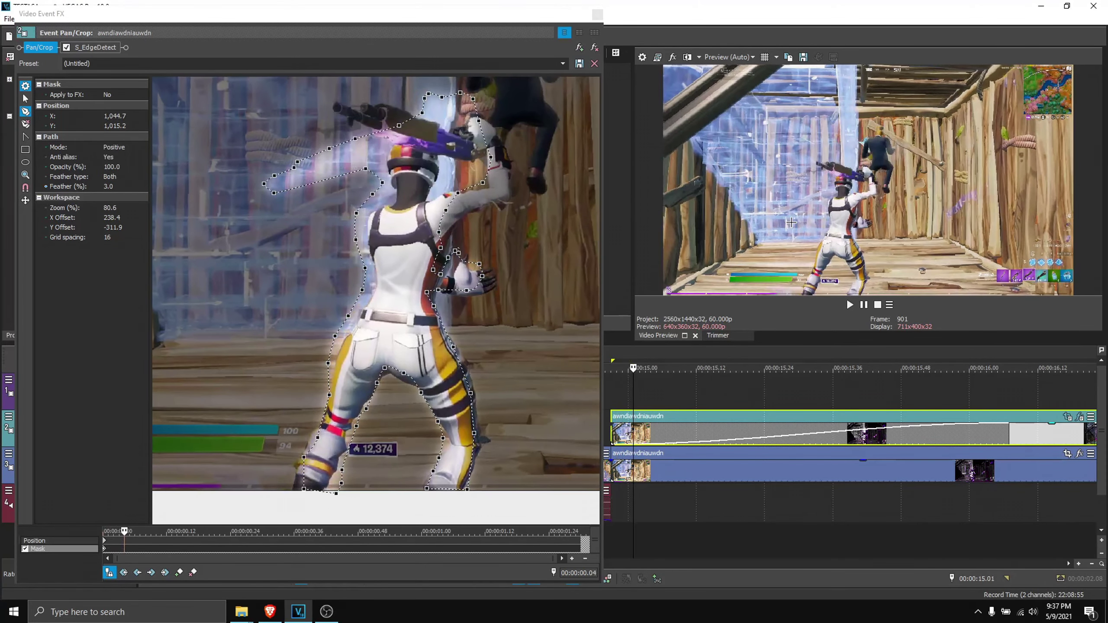
key(Right)
key(Right)
key(Right)
key(Right)
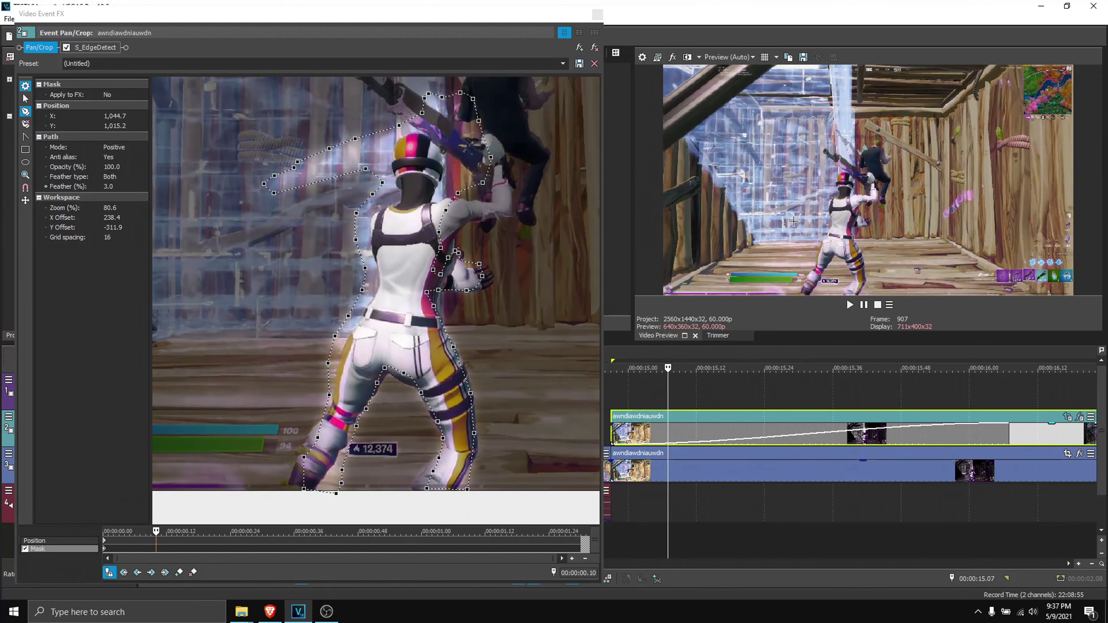
key(Right)
key(Right)
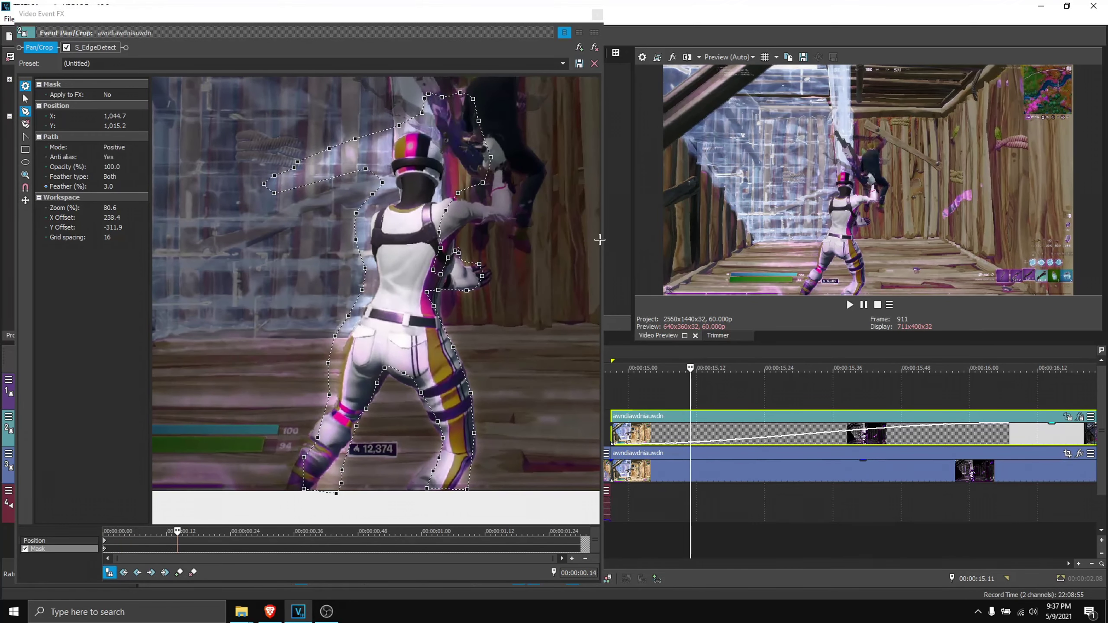
key(Left)
key(Left)
key(Left)
key(Right)
key(Right)
key(Right)
key(Right)
key(Right)
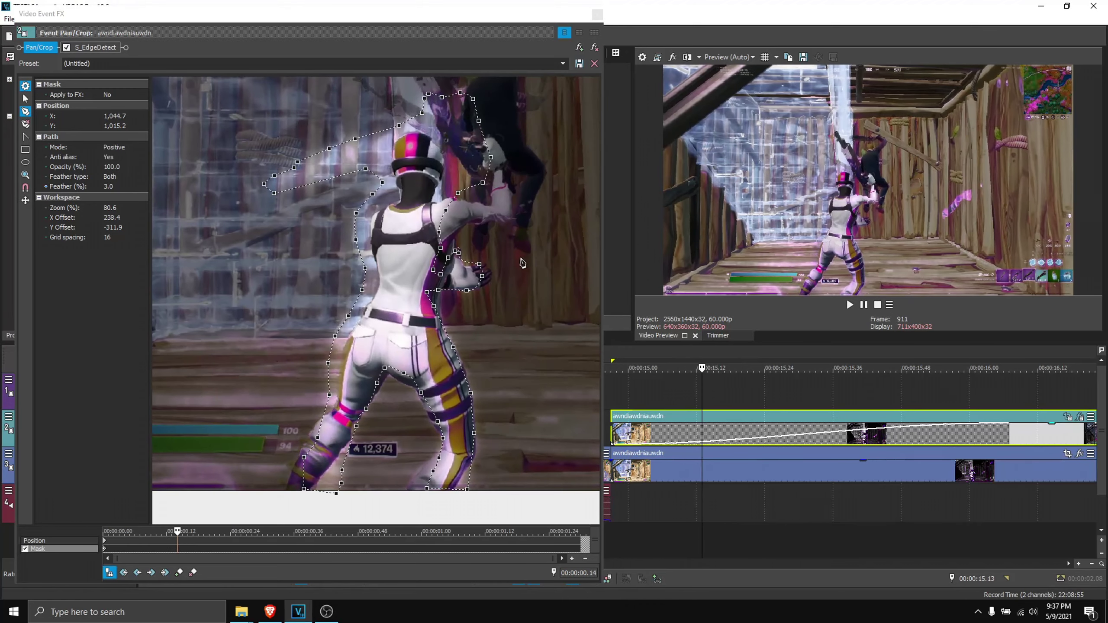
Clear the mask at 00:00:00.17 of the clip and retrace the skin from the left foot up to the head
right_click(519, 259)
click(541, 267)
click(282, 489)
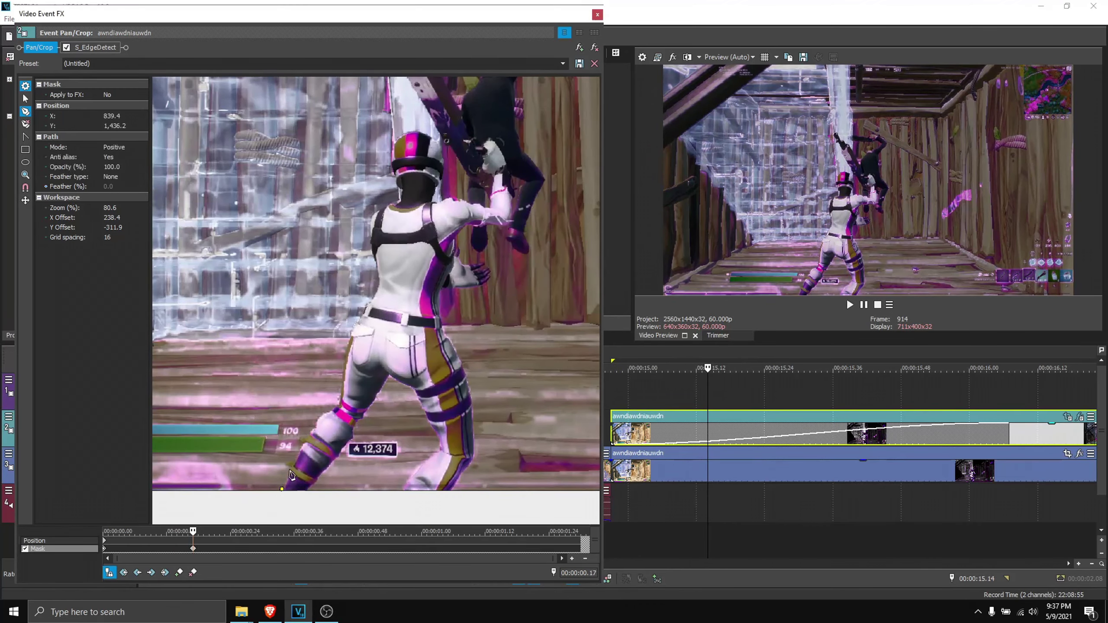
click(334, 408)
click(370, 300)
click(376, 277)
click(391, 178)
click(389, 156)
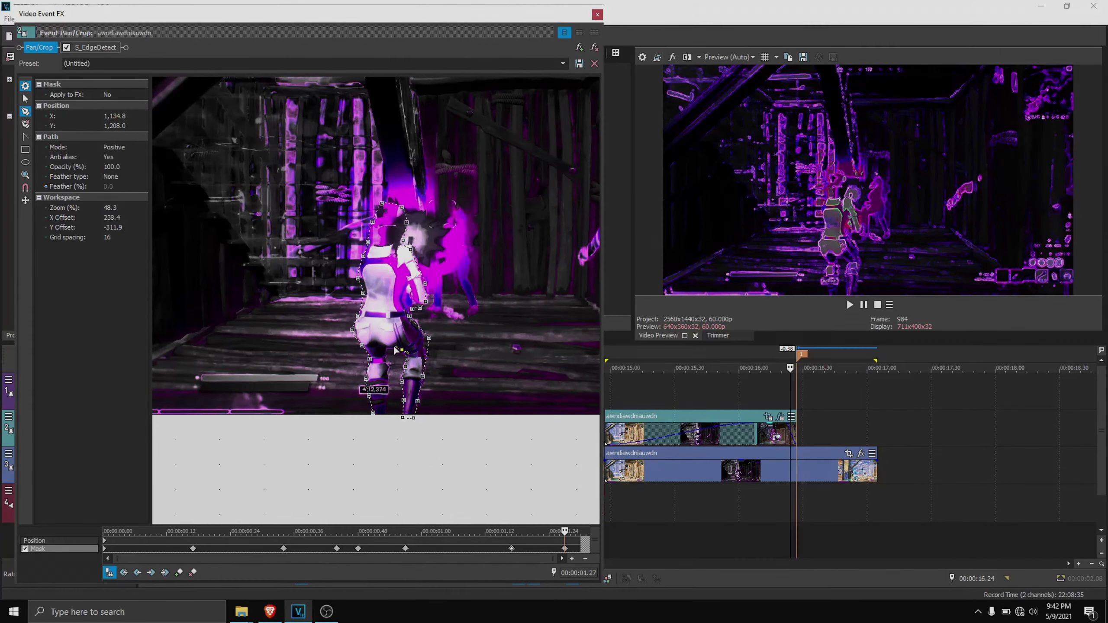
Complete the skin's mask outline at the clip's 00:00:01.27 mask keyframe
click(384, 359)
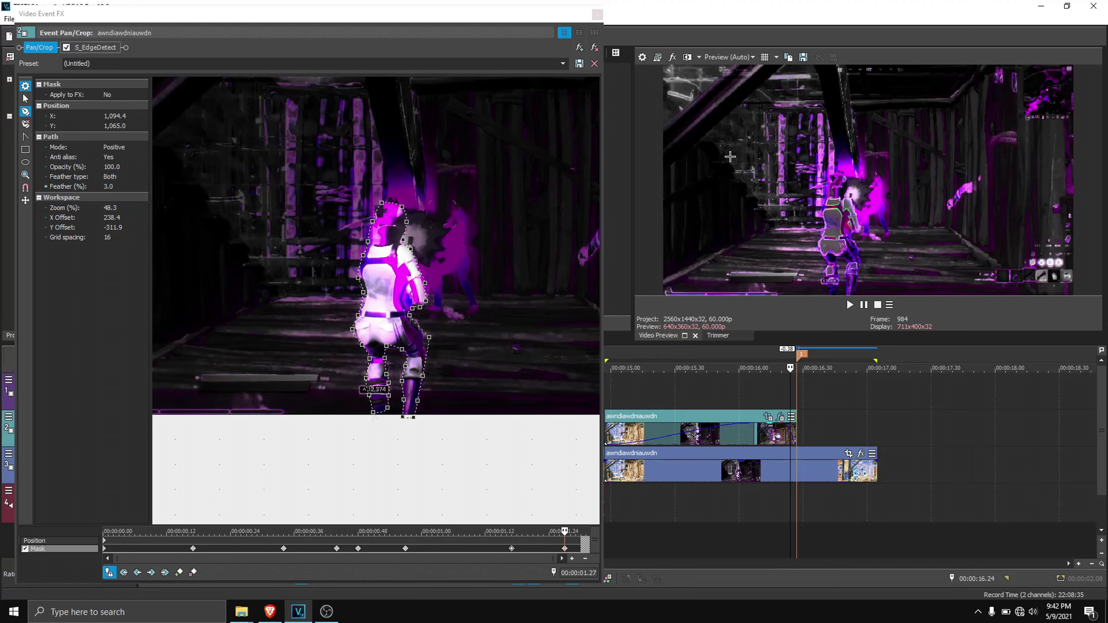
Check the skin mask frame by frame around 00:00:16.24 and close the Event Pan/Crop window
key(Right)
key(Right)
key(Right)
key(Left)
key(Left)
key(Left)
key(Left)
key(Left)
key(Left)
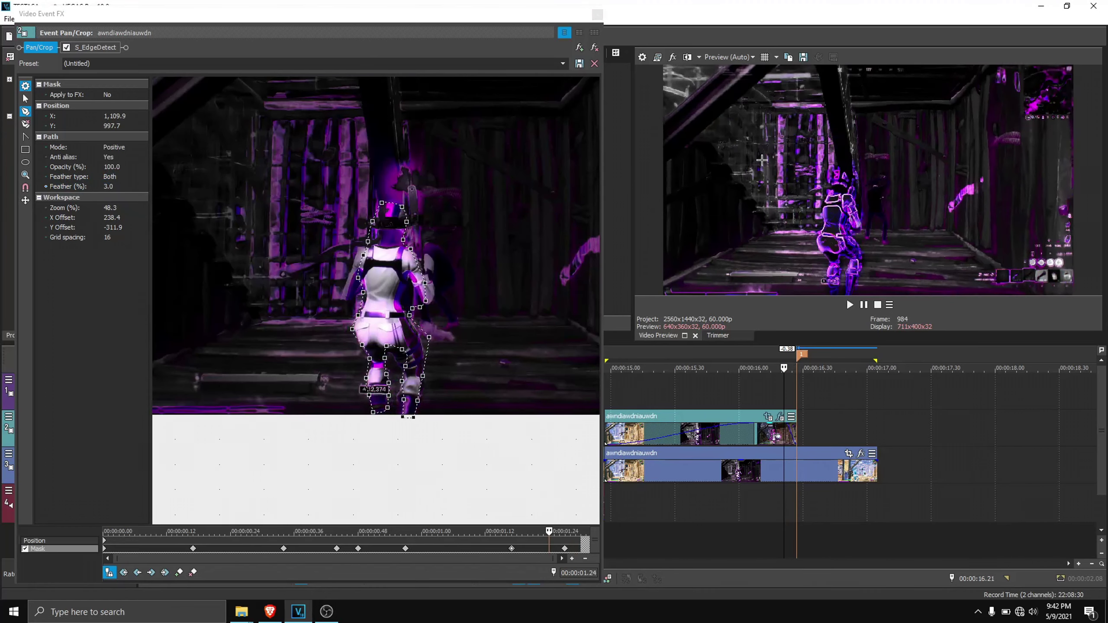
key(Left)
key(Left)
key(Left)
key(Left)
key(Left)
key(Right)
key(Right)
key(Right)
key(Right)
key(Right)
key(Right)
click(598, 15)
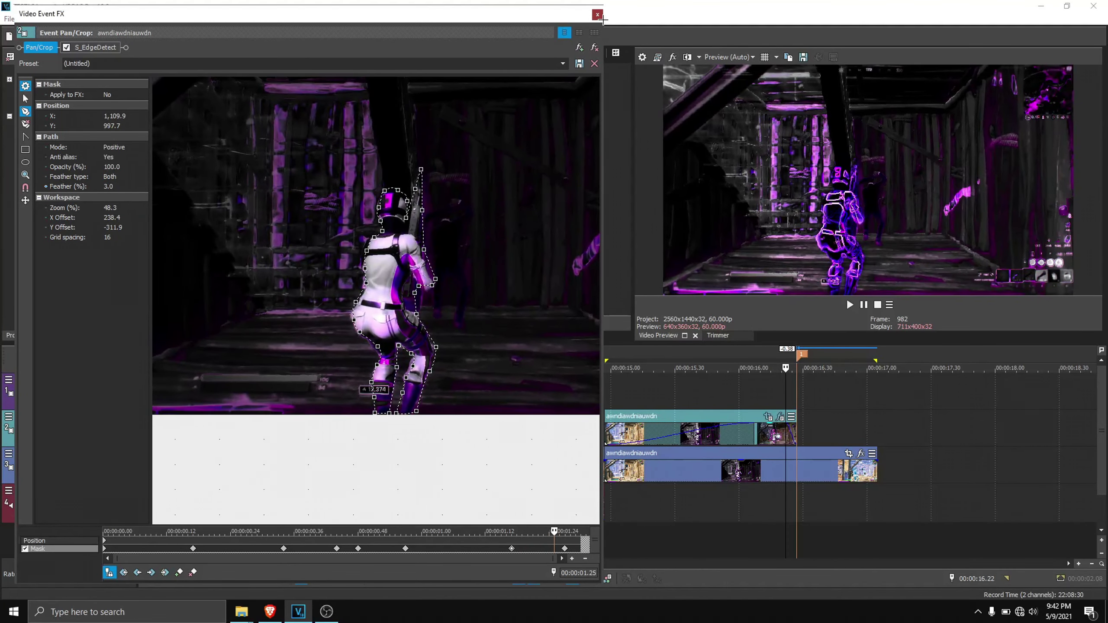
click(602, 18)
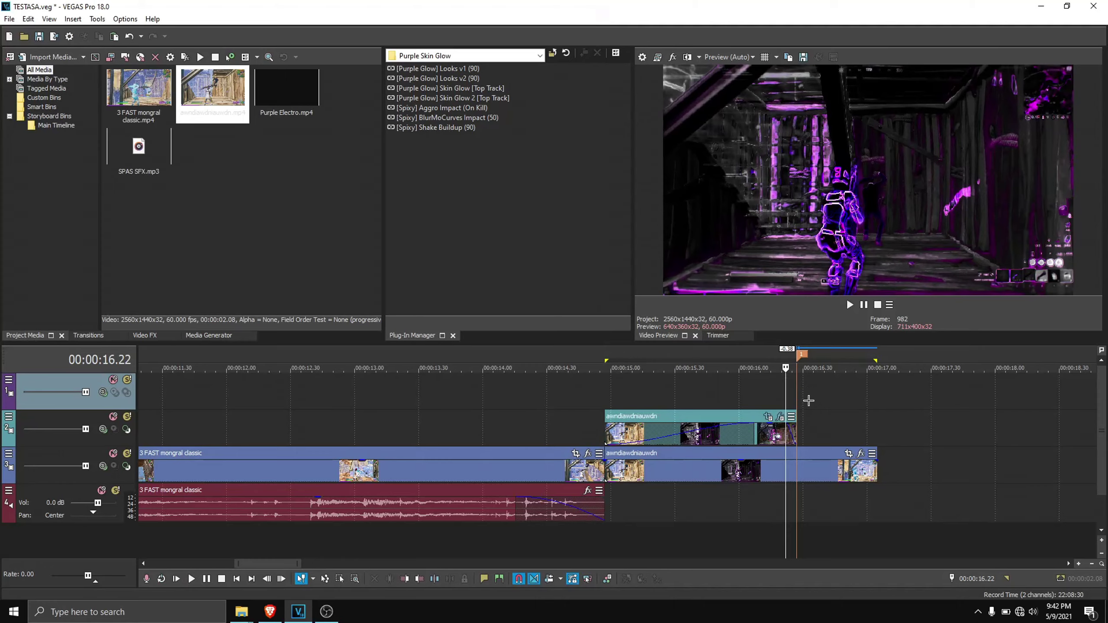
Step and play through the masked clip on the timeline to examine the skin glow up to the kill
click(736, 384)
click(761, 396)
key(Right)
key(Right)
key(Right)
key(Right)
key(Right)
key(Right)
key(Right)
key(Right)
key(Right)
key(Right)
key(Right)
key(Right)
key(Right)
key(Right)
key(Right)
key(Right)
key(Right)
key(Right)
key(Right)
key(Right)
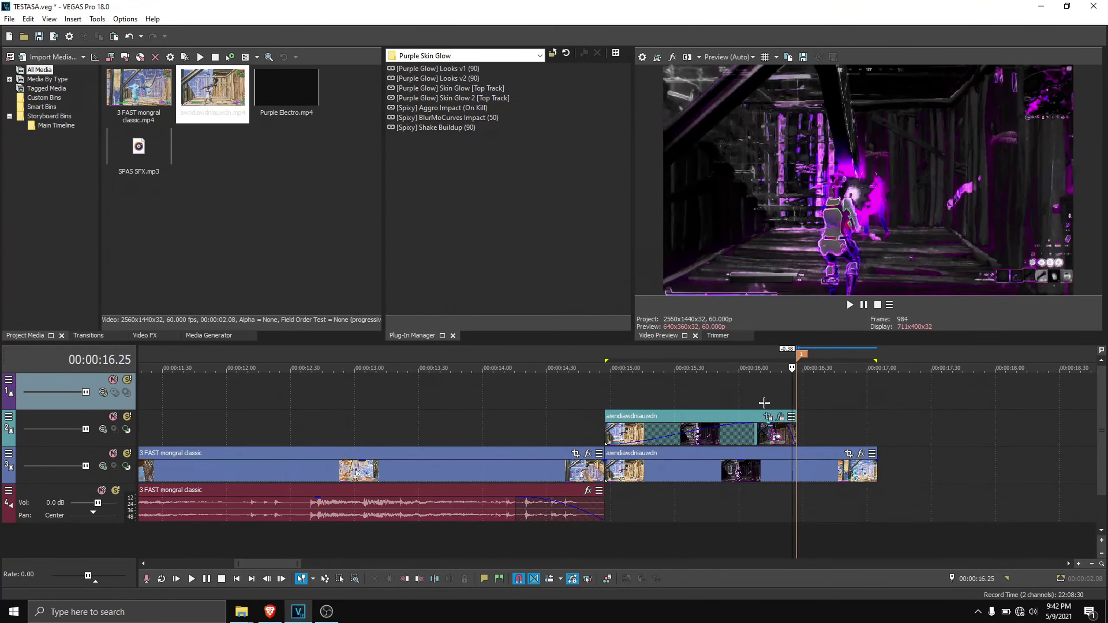
key(Left)
key(Left)
key(Left)
key(Left)
key(Left)
key(Left)
key(Left)
key(Left)
key(Left)
key(Left)
key(Left)
key(Left)
key(Left)
key(Left)
key(Left)
key(Left)
key(Left)
key(j)
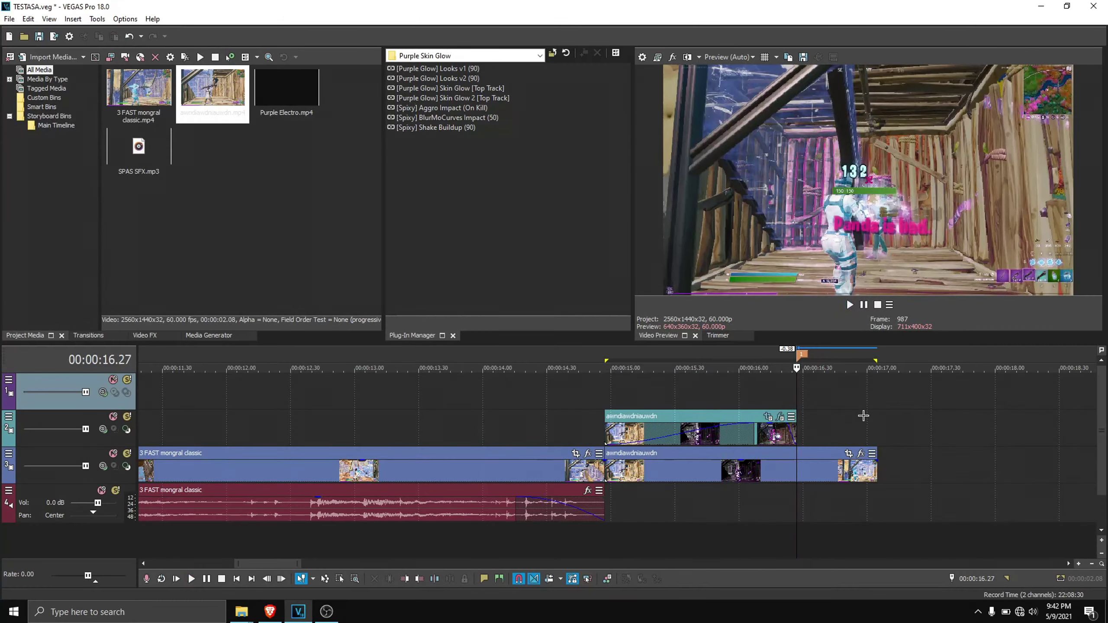
key(space)
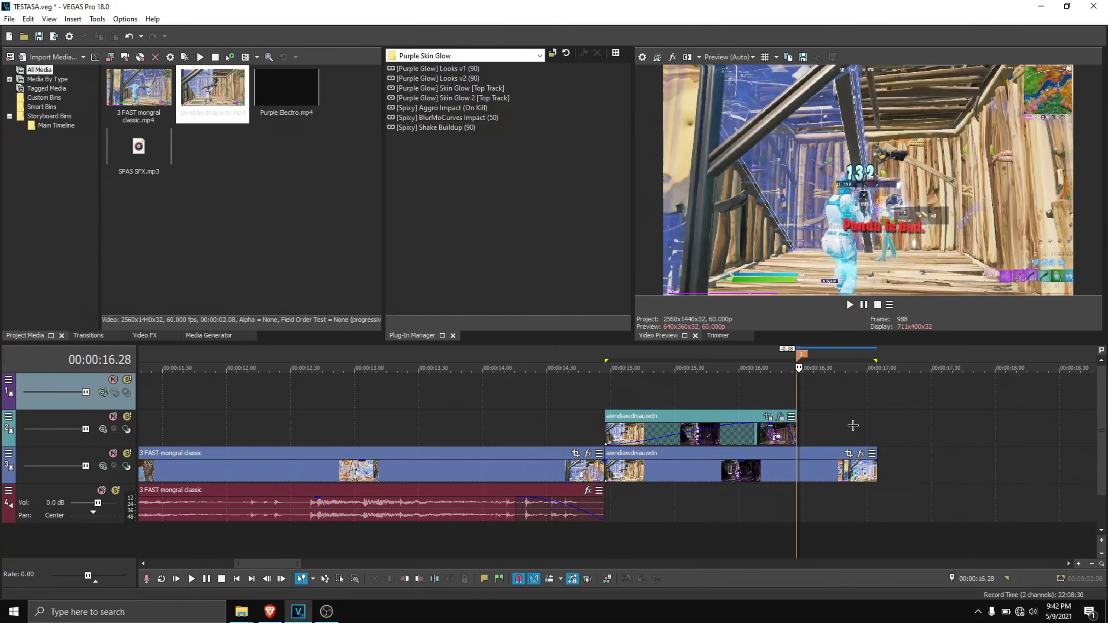
Place the Purple Electro clip on the empty top track, aligned with the slow-motion clip's start, and preview its frames
drag(306, 127, 621, 394)
click(661, 398)
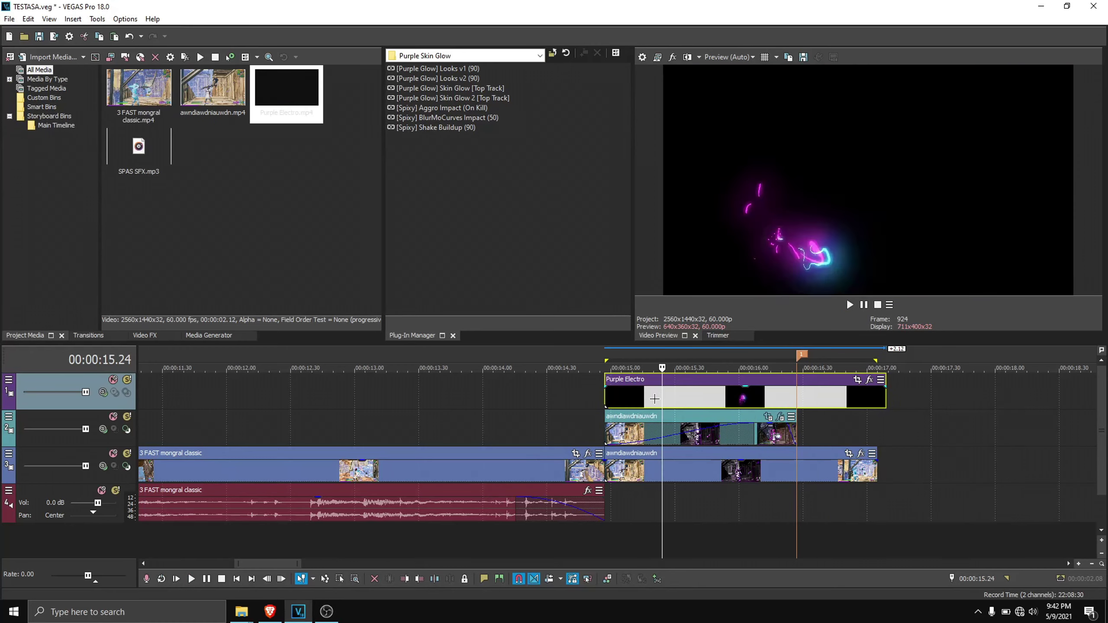
key(Right)
key(Right)
key(Right)
key(Right)
key(Right)
key(Right)
key(Right)
key(Right)
key(Right)
key(Right)
key(Right)
key(Right)
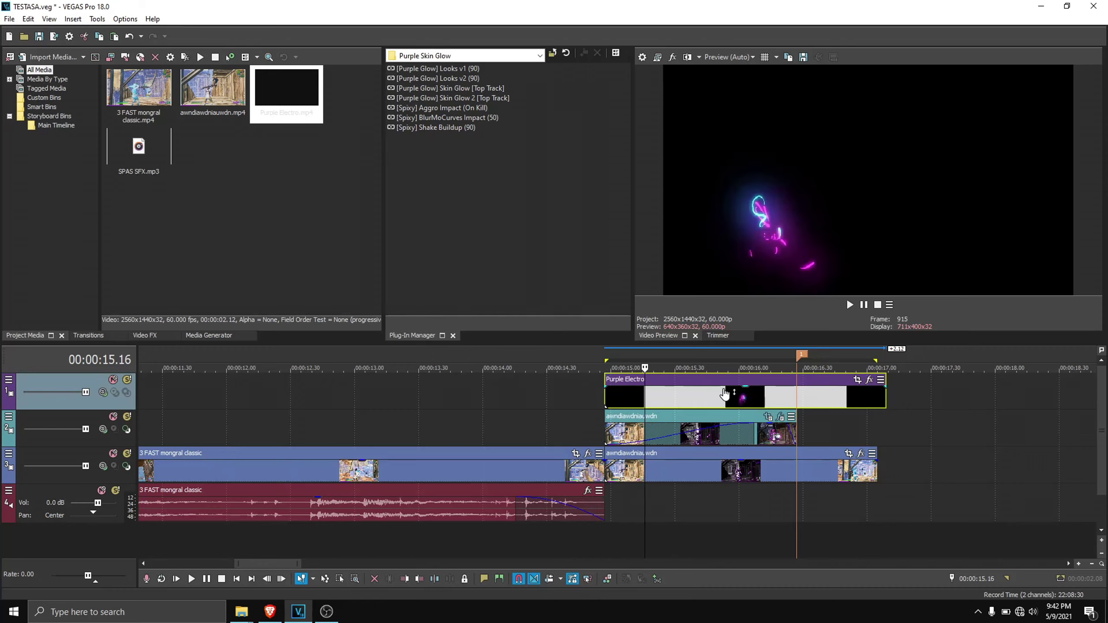
Set the compositing mode of the Purple Electro track to Lighten
click(103, 393)
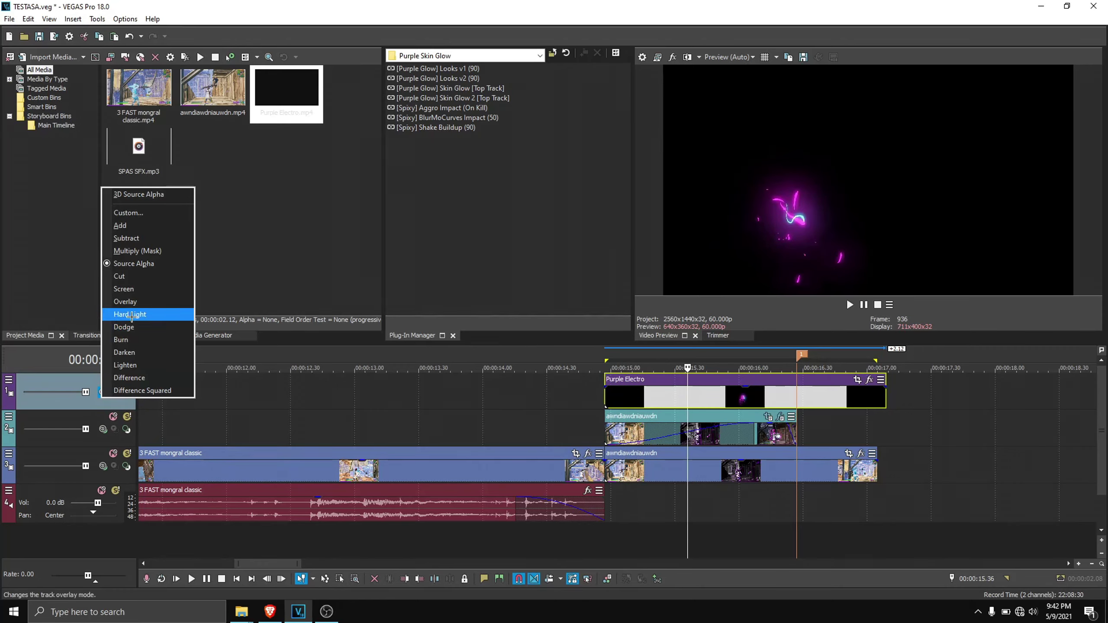
click(129, 365)
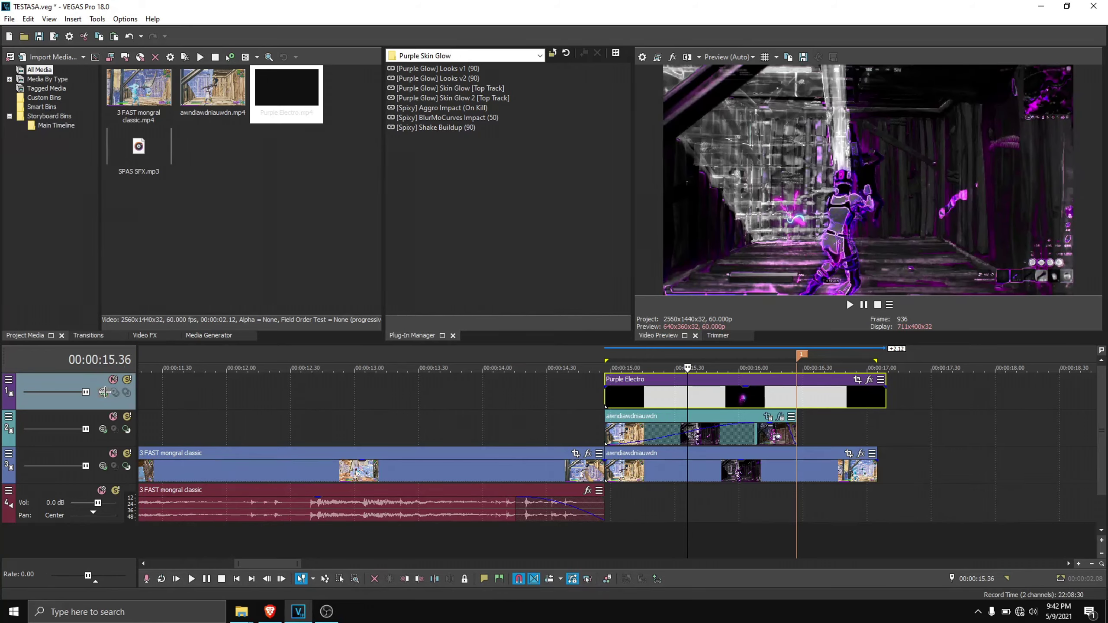
Open the visible button set for video track headers, check the Compositing Mode option, and confirm
click(8, 379)
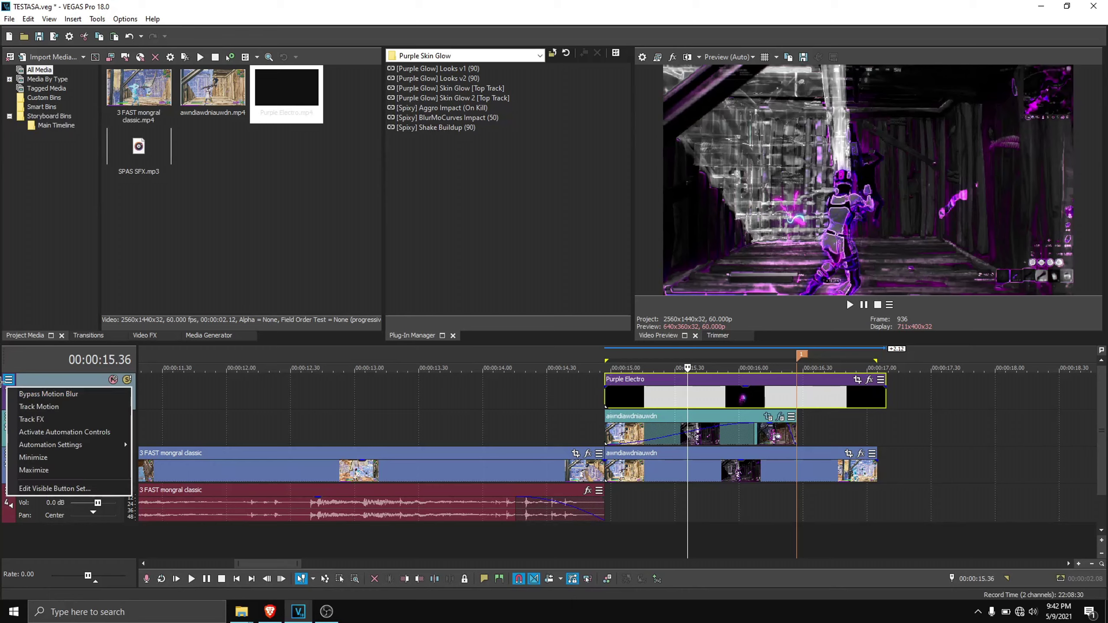
click(51, 488)
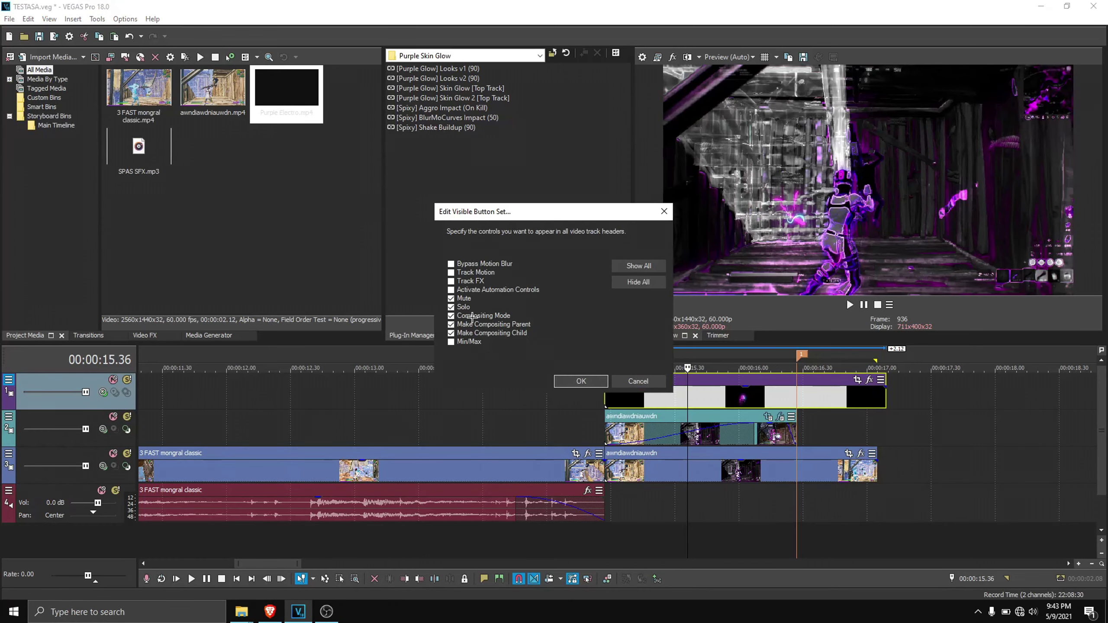
click(581, 380)
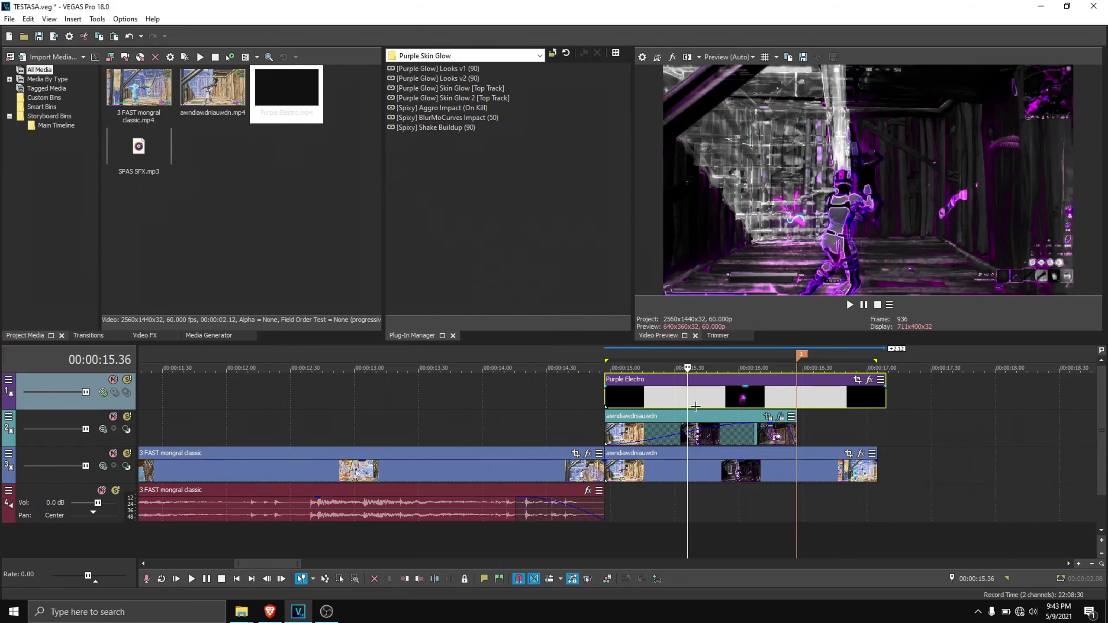
Split the Purple Electro clip at 00:00:16.27 and delete the part after the copied clip's end
click(795, 392)
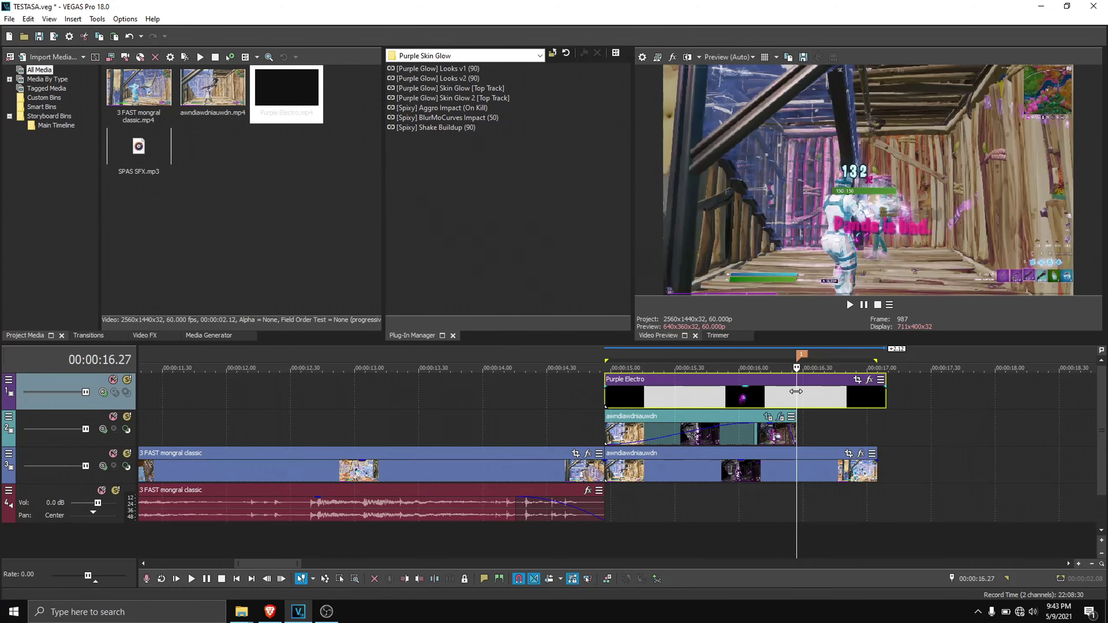
key(s)
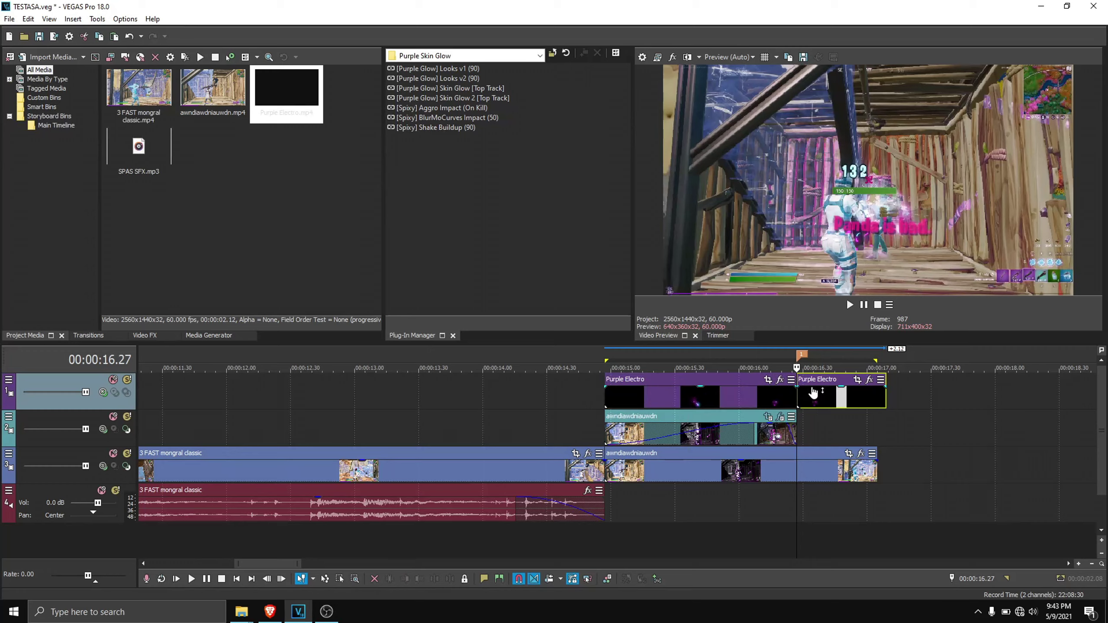
right_click(816, 404)
click(848, 286)
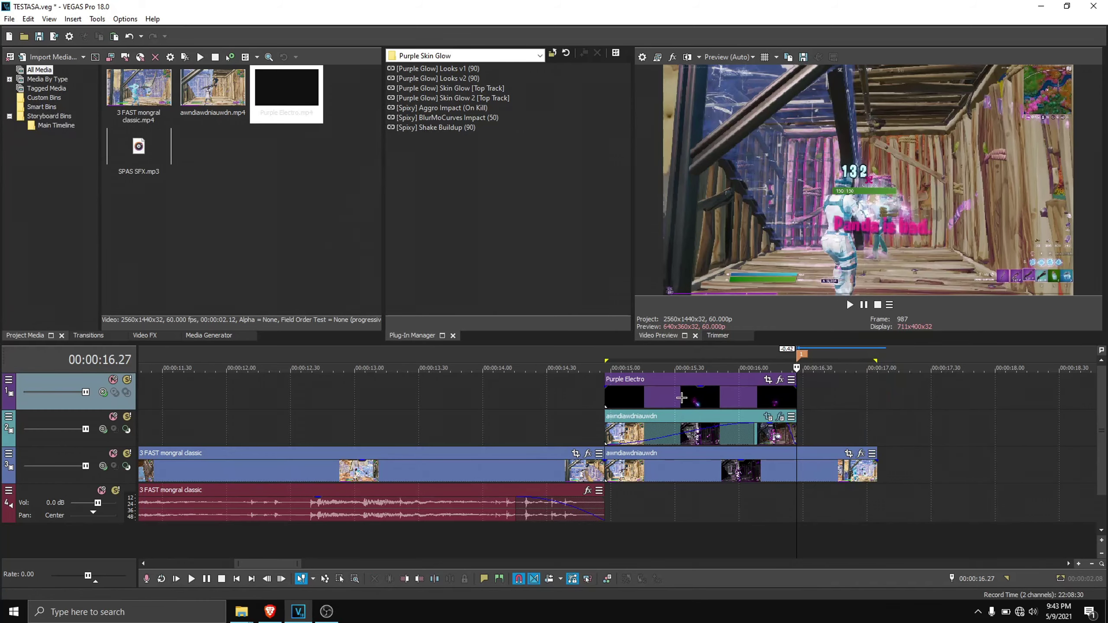
Give the Purple Electro clip a fade-in of about 00:00:00.45
drag(607, 386, 699, 390)
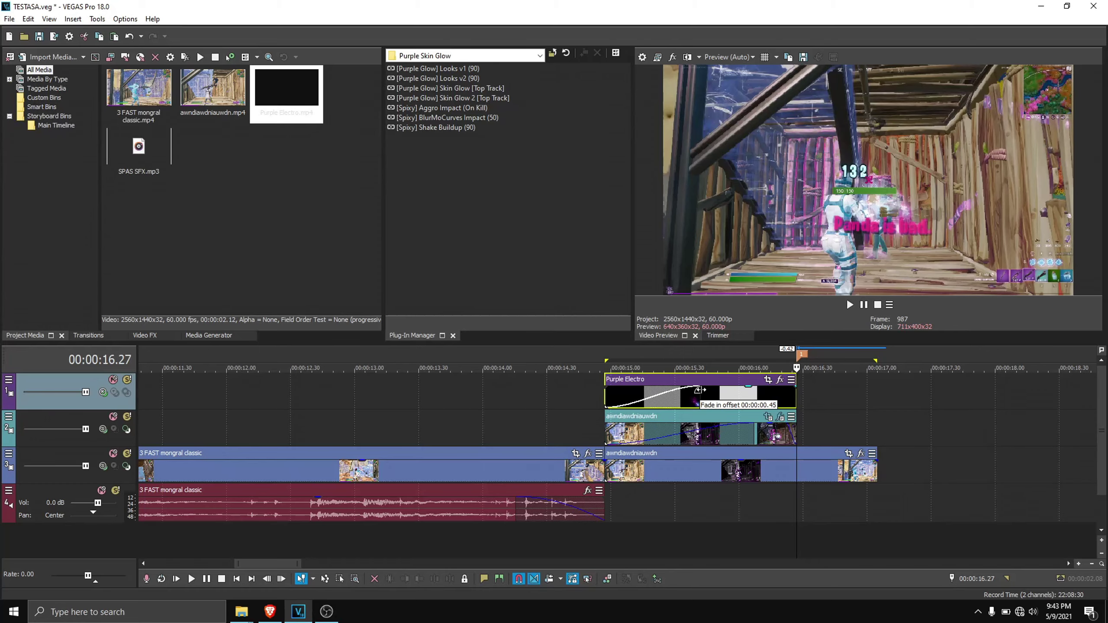
Give the Purple Electro clip a short fade-out at its end
drag(700, 390, 700, 390)
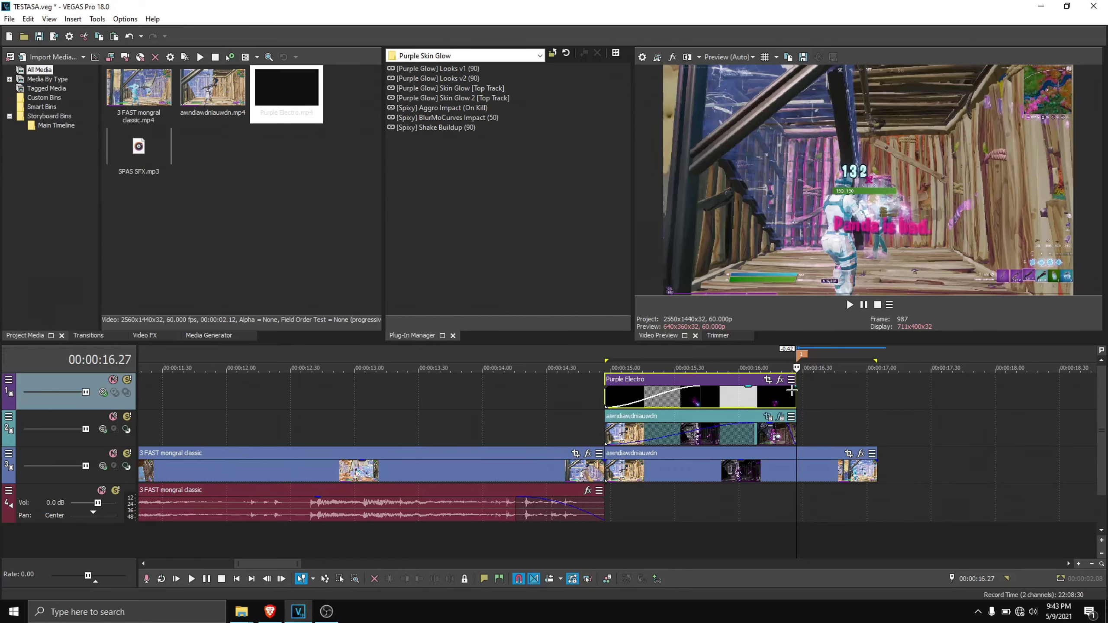
scroll(792, 390, up, 5)
drag(609, 388, 556, 396)
scroll(556, 395, down, 5)
Play back the layered slow-motion section from its start to check the glow with its fades
click(503, 396)
click(853, 306)
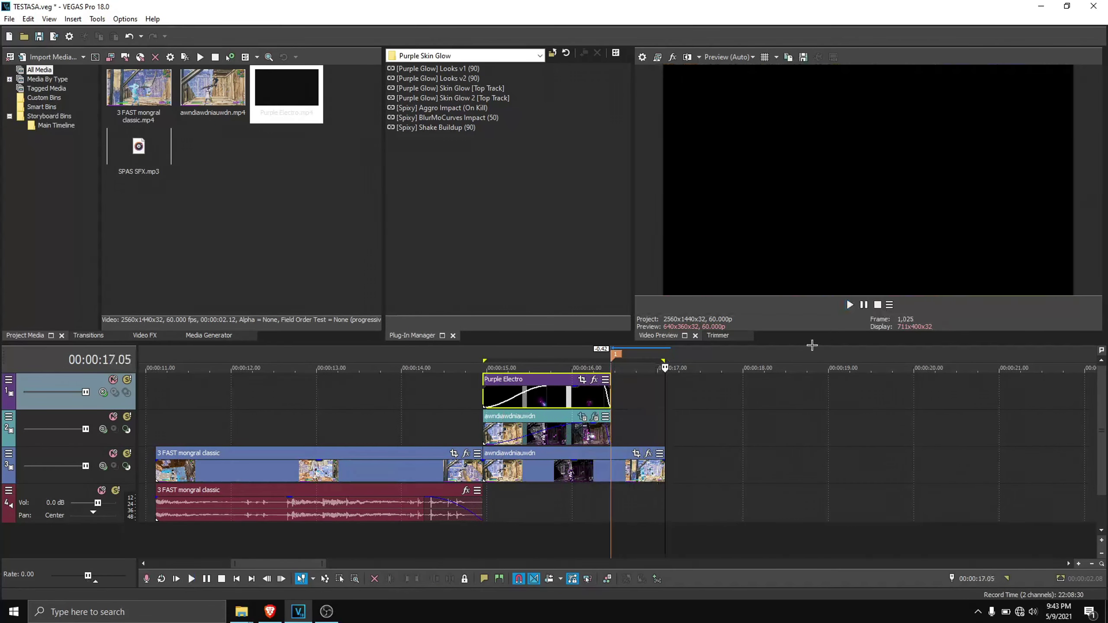
click(574, 403)
key(space)
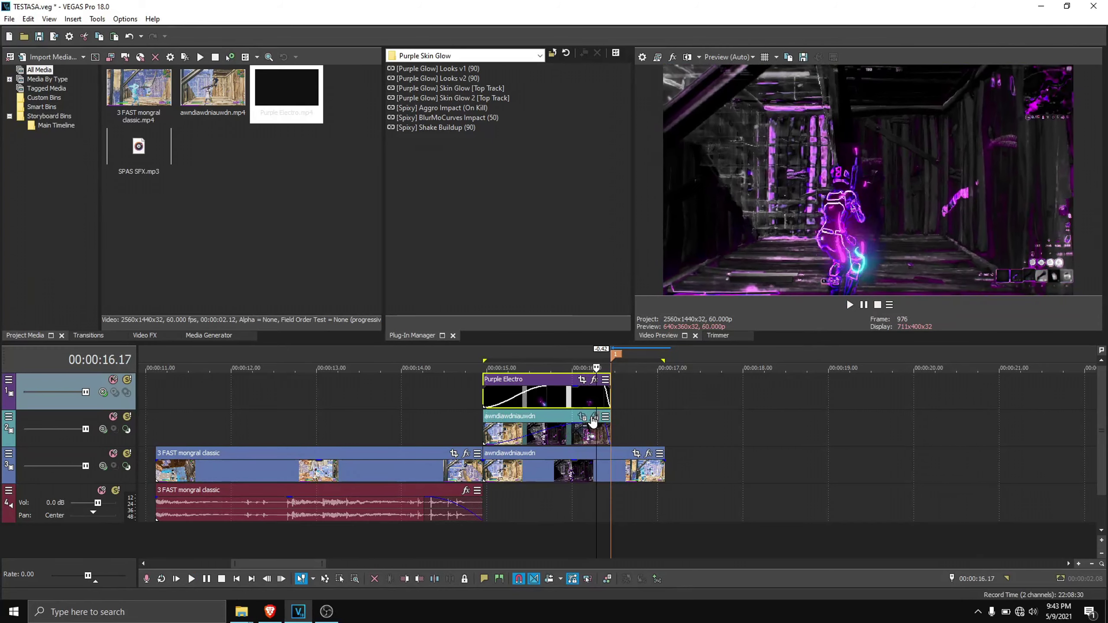
Step frame by frame back and forth around the kill to examine the glow and how it fades out
key(Left)
key(Left)
key(Left)
key(Left)
key(Left)
key(Left)
key(Left)
key(Left)
key(Left)
key(Left)
key(Left)
key(Left)
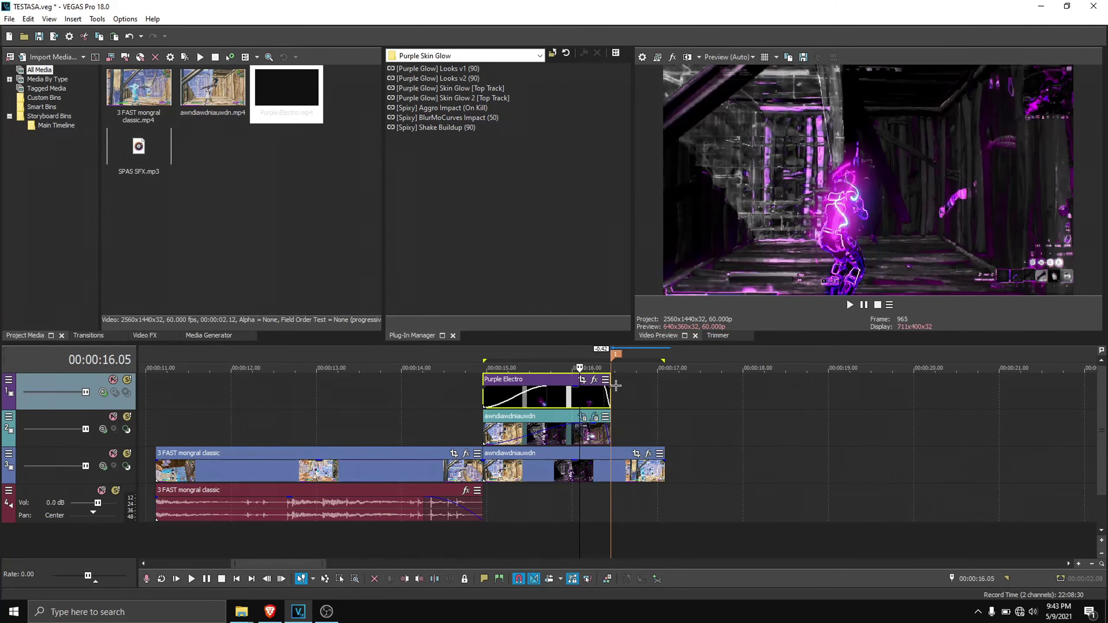
key(Right)
key(Right)
key(Right)
key(Right)
key(Right)
key(Right)
key(Right)
key(Right)
key(Right)
key(Right)
key(Right)
key(Right)
key(Right)
key(Right)
key(Right)
key(Right)
key(Right)
key(Right)
key(Right)
key(Right)
key(Left)
key(Left)
key(Left)
key(Left)
key(Left)
key(Left)
key(Left)
key(Left)
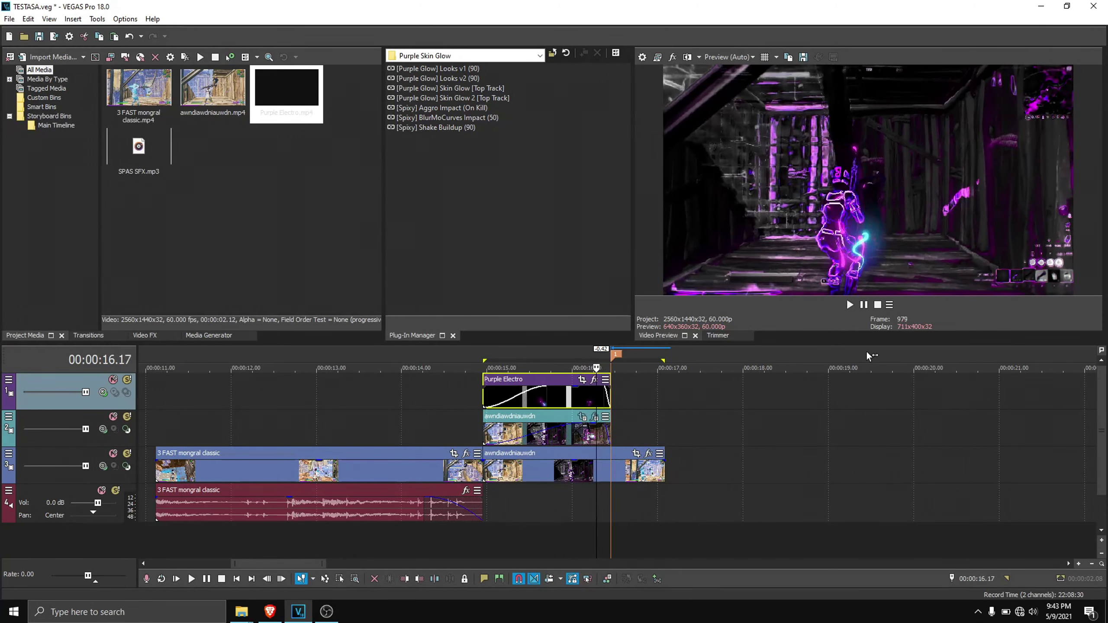
key(Left)
key(Left)
key(Left)
key(Left)
key(Left)
key(Left)
key(Left)
key(Left)
key(Left)
key(Left)
key(Left)
key(Left)
key(Right)
key(Right)
key(Right)
key(Right)
key(Right)
key(Right)
key(Right)
key(Right)
key(Right)
key(Right)
key(Right)
key(Right)
key(Right)
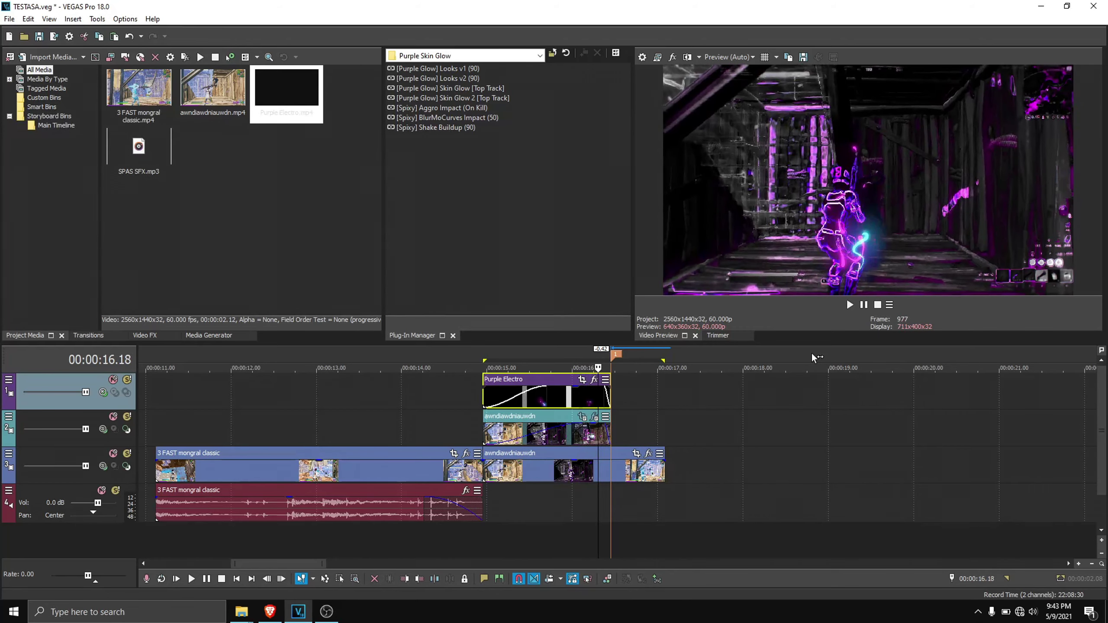
key(Right)
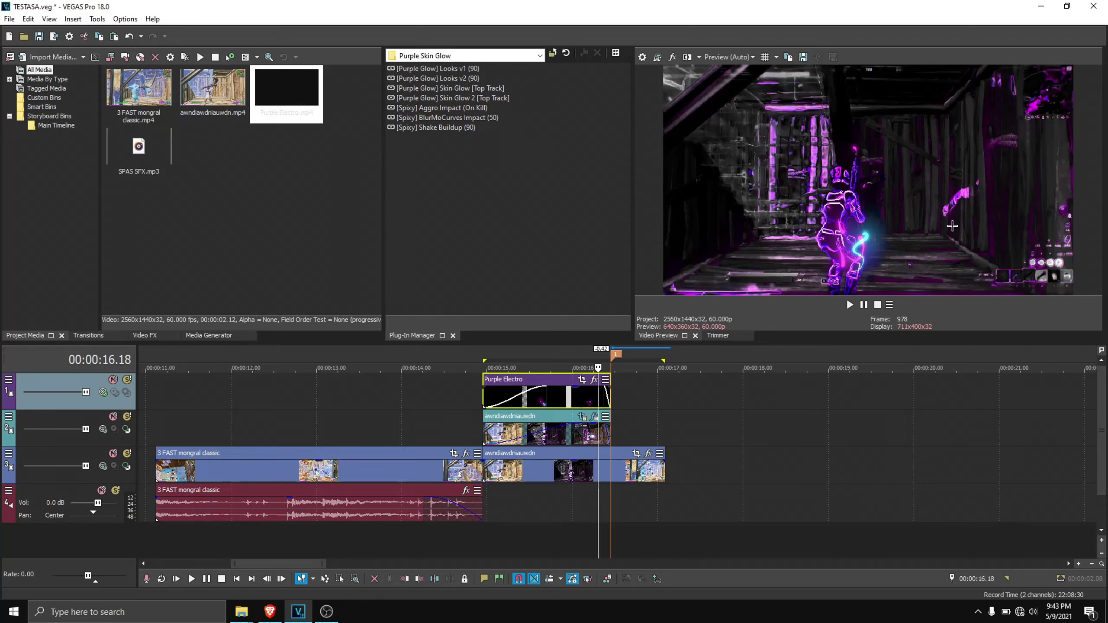
key(Right)
key(Right)
key(Right)
key(Right)
key(Right)
key(Right)
key(Right)
key(Right)
key(Right)
key(Right)
key(Right)
key(Right)
key(Right)
key(Right)
key(Right)
key(Right)
key(Right)
key(Right)
key(Right)
key(Right)
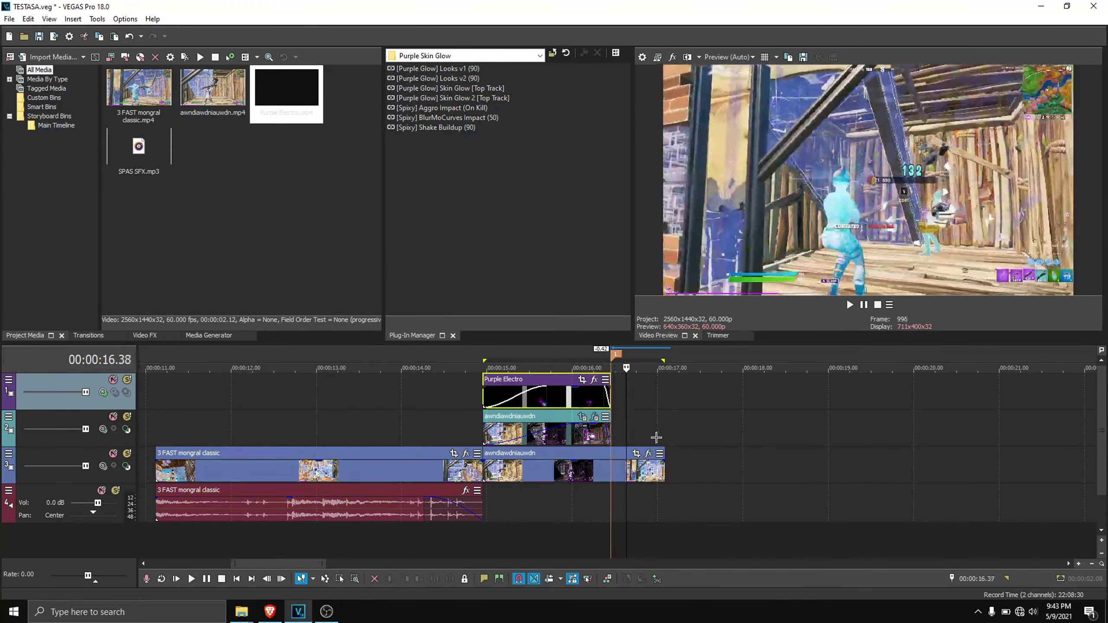
Replay the glow from the middle of its fade-in past the end of the overlay
click(538, 431)
click(850, 304)
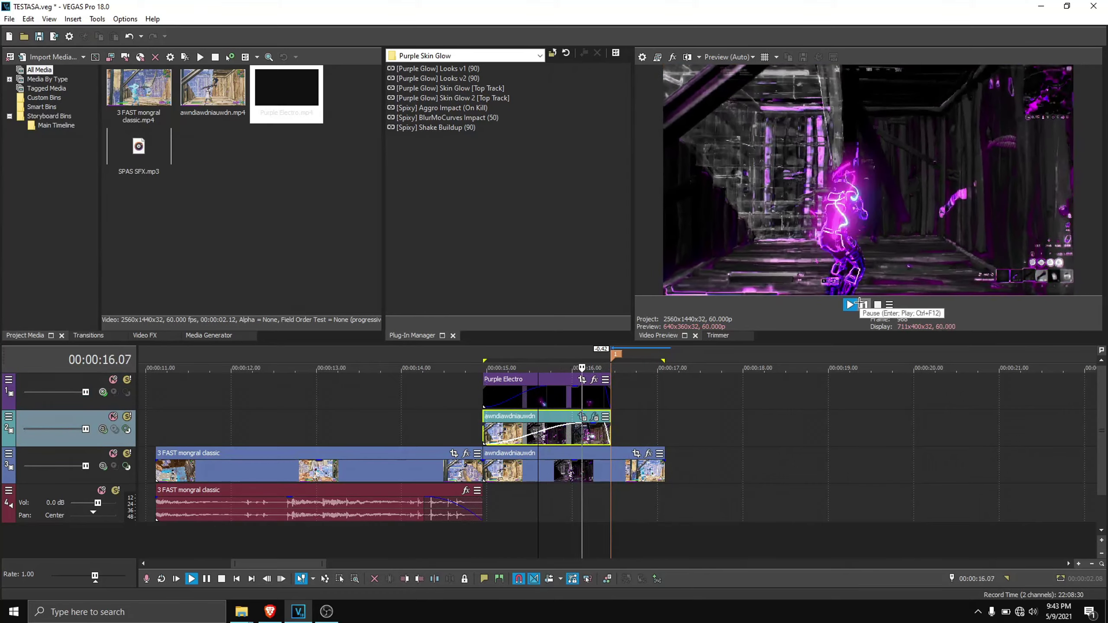
click(861, 303)
Select the time range of the whole slow-motion clip, from 00:00:14.57 to 00:00:17.05
click(632, 397)
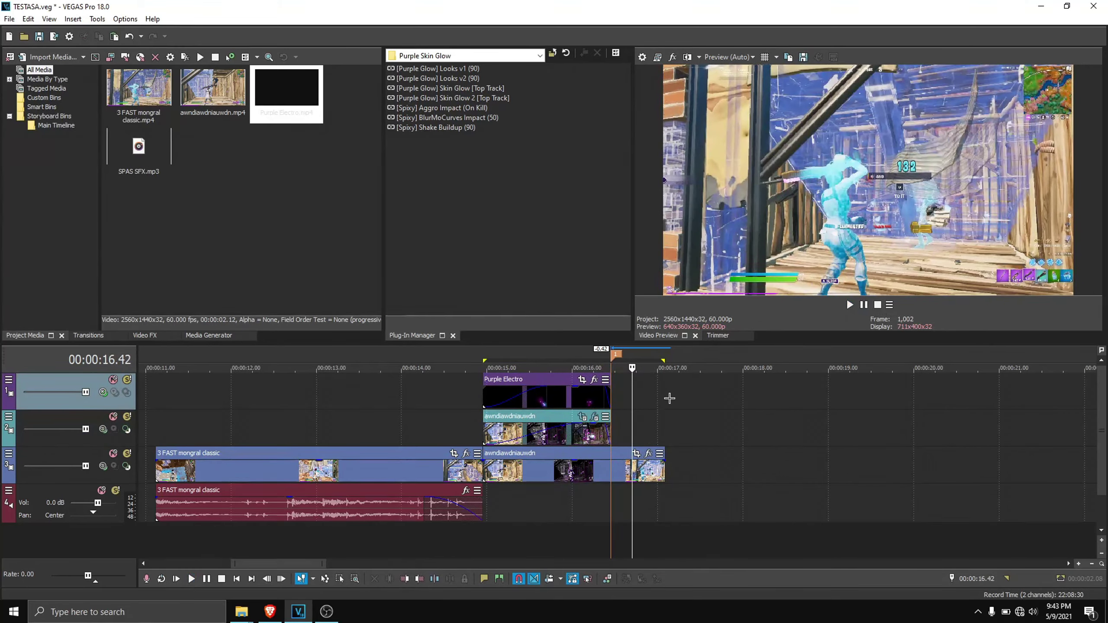
drag(669, 398, 482, 402)
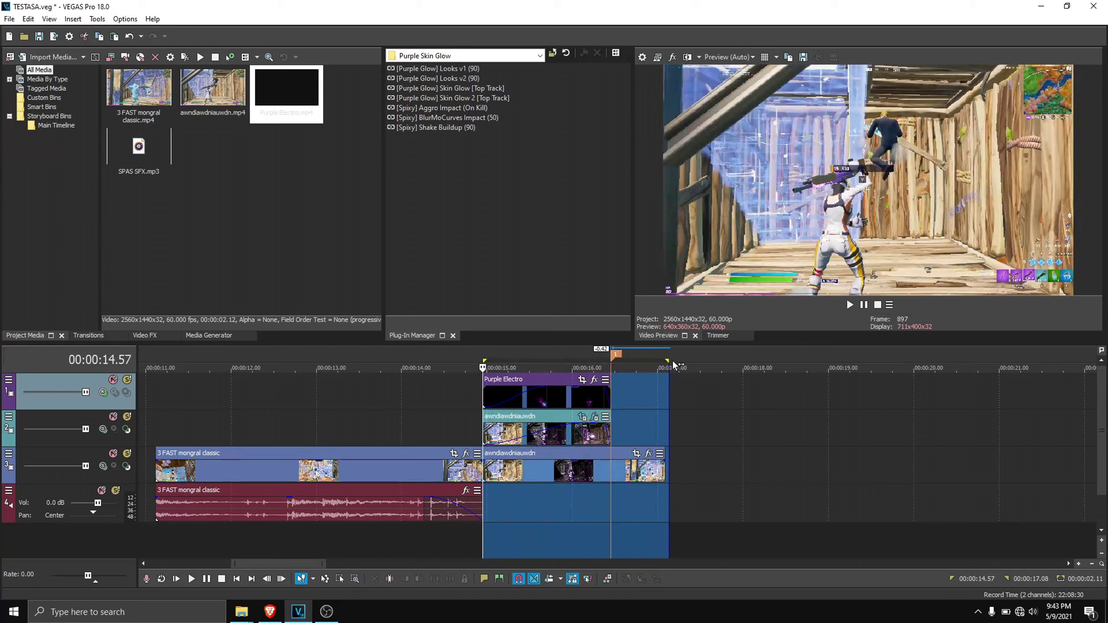
drag(668, 358, 664, 359)
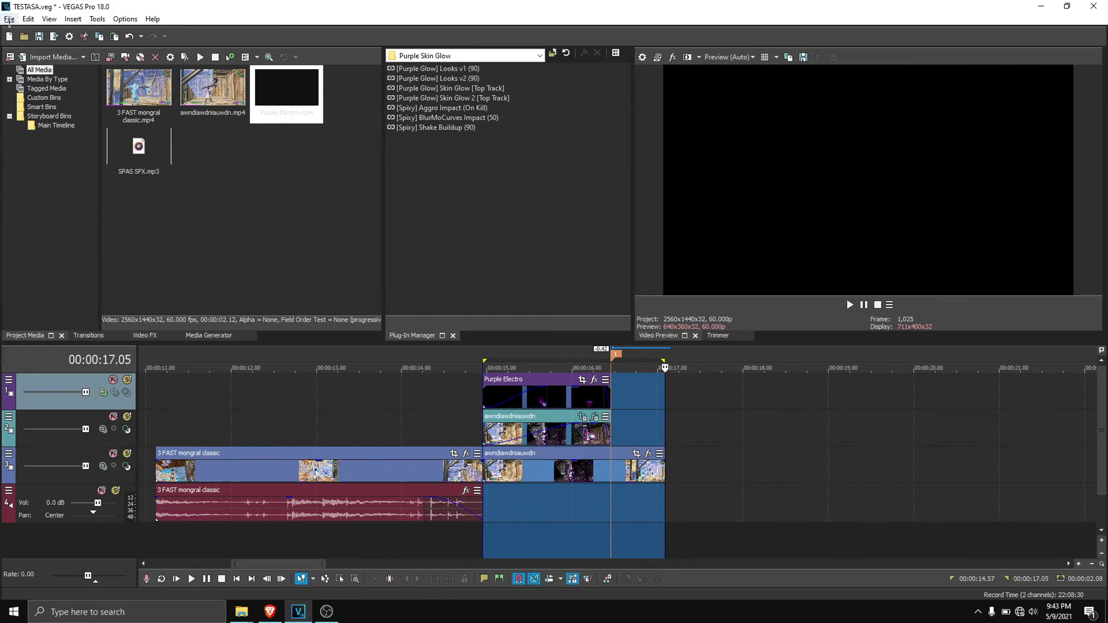
Render the selected range as awdawdawdawd.mp4 in MAGIX AVC/AAC MP4 format with the No Sound Template low bitrate, checking the template's custom settings first
click(8, 19)
click(30, 116)
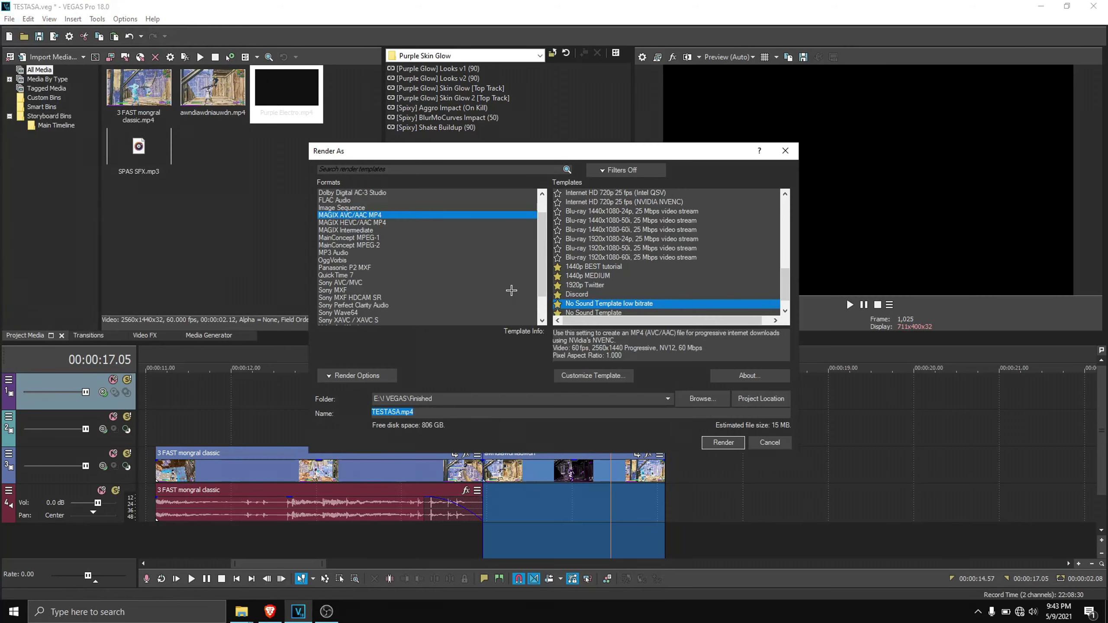
scroll(607, 285, down, 1)
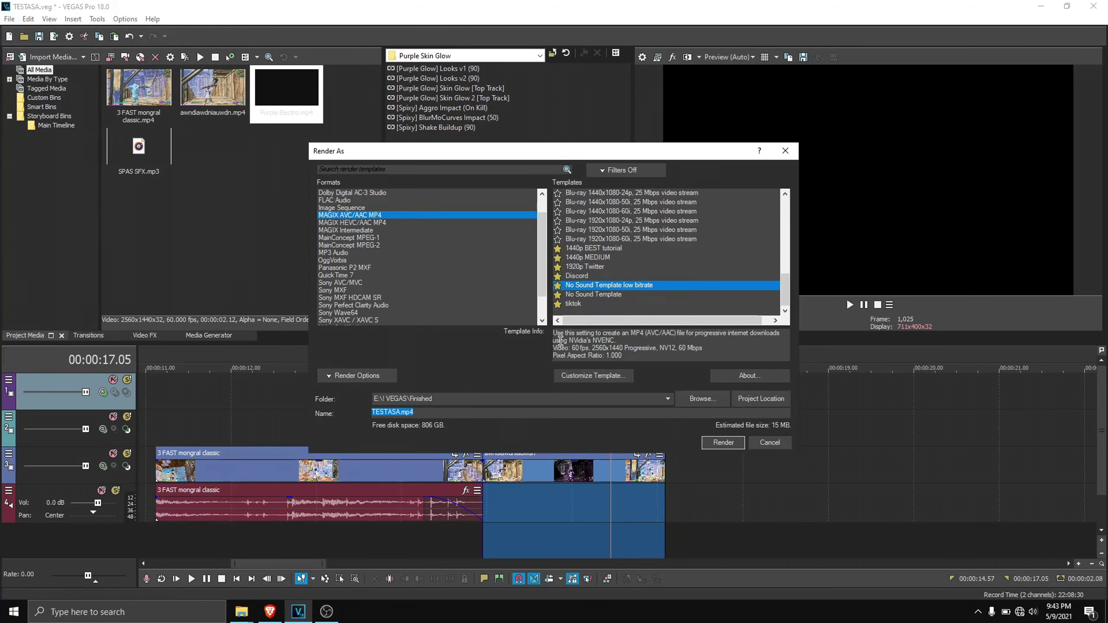
click(589, 375)
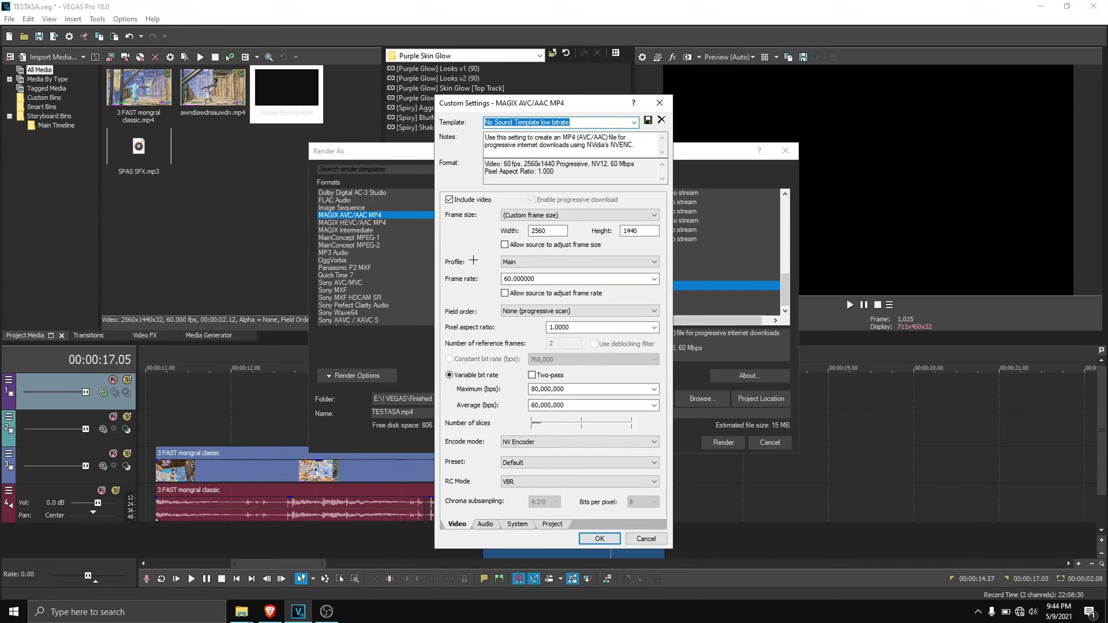
click(645, 539)
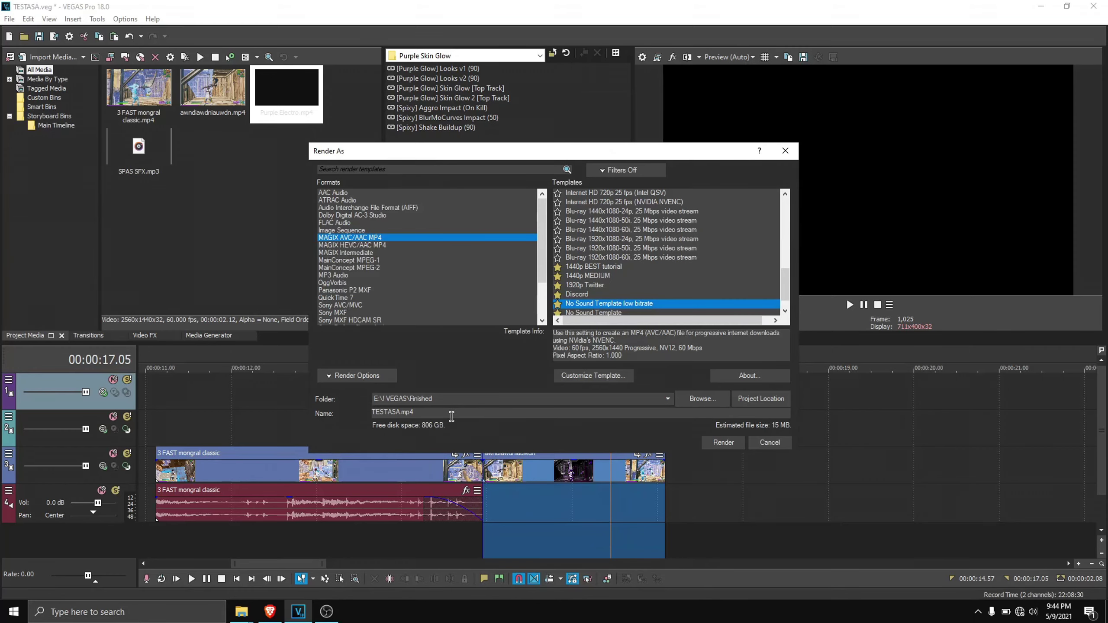
click(733, 443)
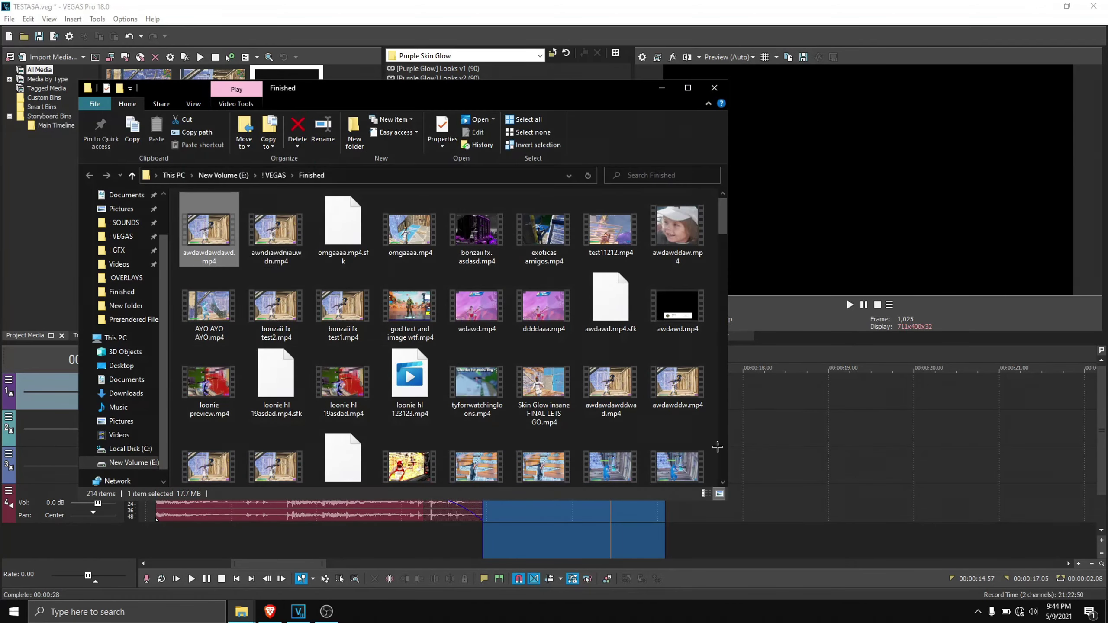
Import the rendered awdawdawdawd.mp4 from the Finished folder onto the third track, after the slow-motion clip
drag(209, 231, 707, 468)
click(813, 436)
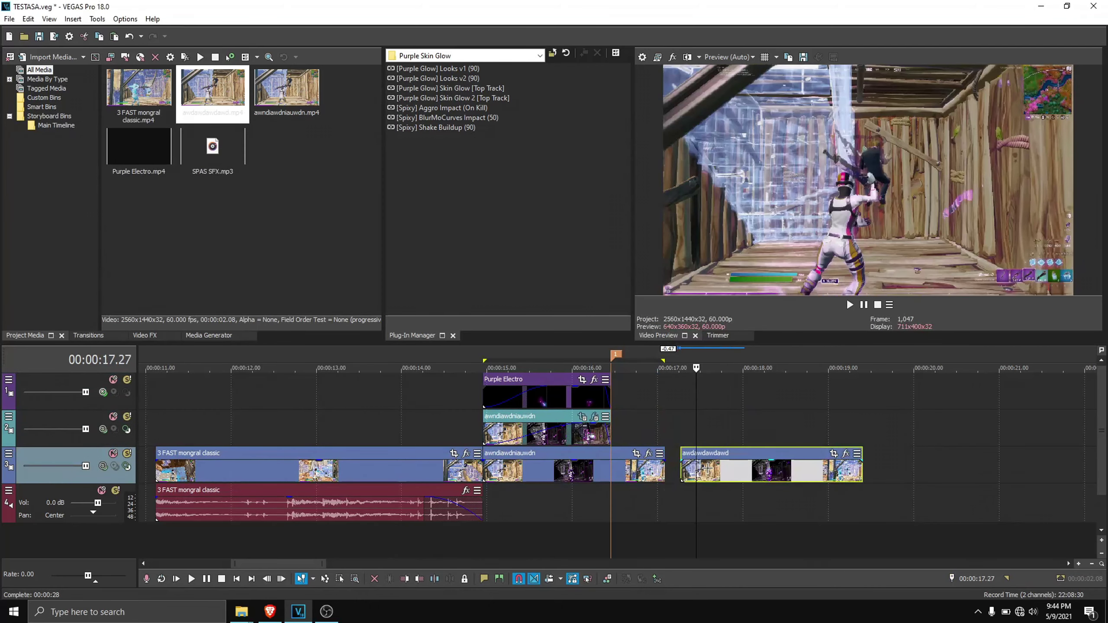
Move the original slow-motion clip, its masked copy and the Purple Electro overlay together to about 00:00:20, clear of the edit
click(611, 474)
click(584, 476)
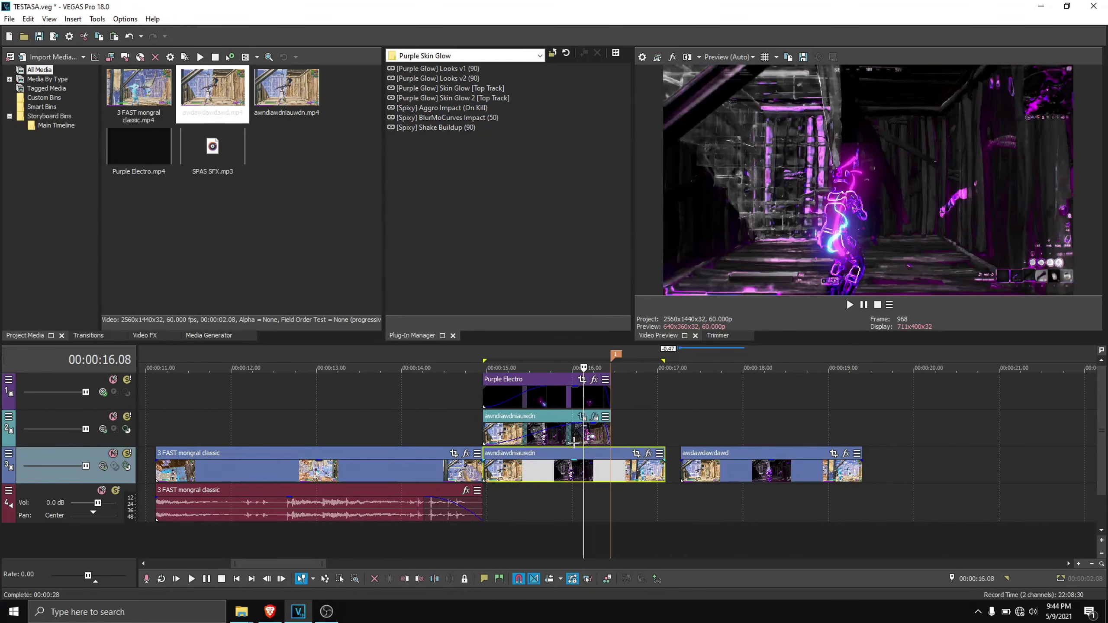
scroll(569, 463, down, 3)
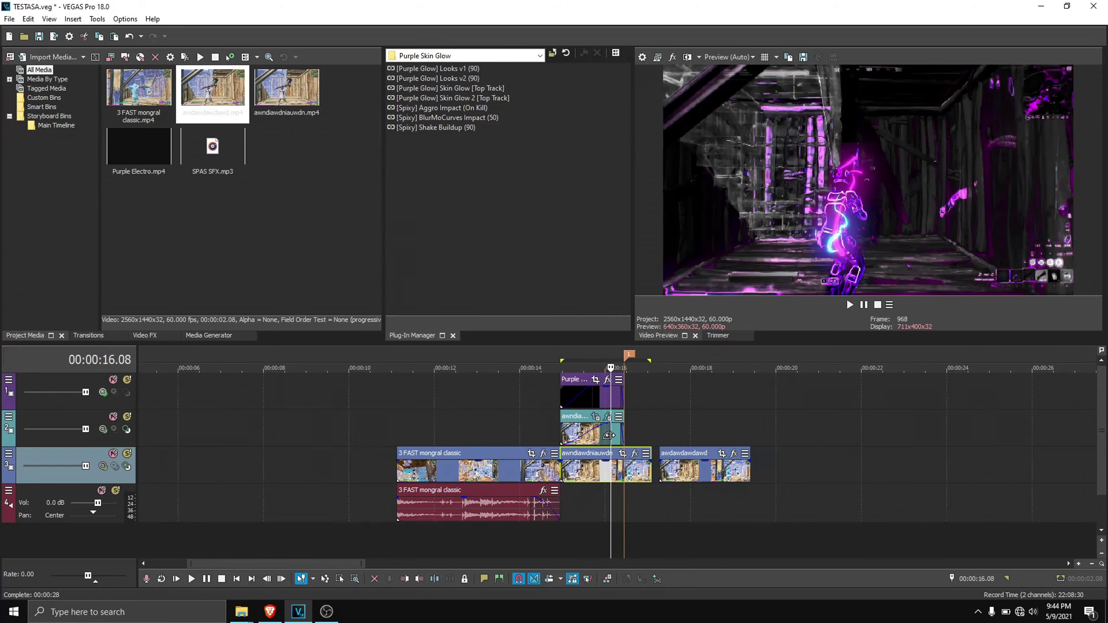
ctrl+click(615, 434)
ctrl+click(603, 395)
drag(606, 430, 830, 427)
Move the rendered clip directly against the end of the 3 FAST mongral classic clip and play it back
drag(746, 482, 649, 482)
click(850, 305)
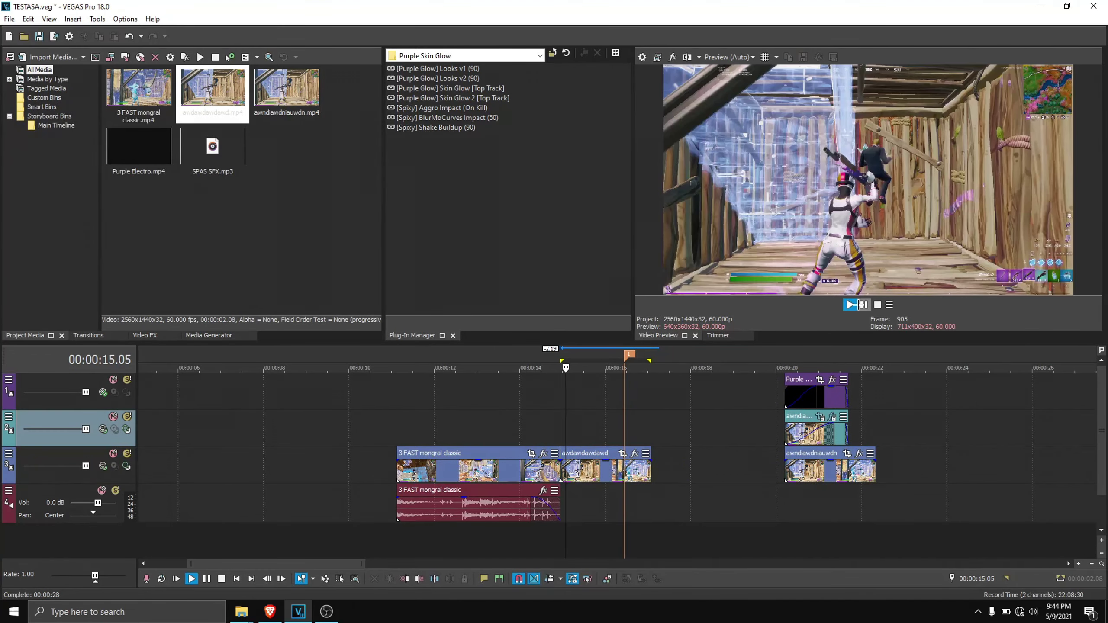
click(863, 305)
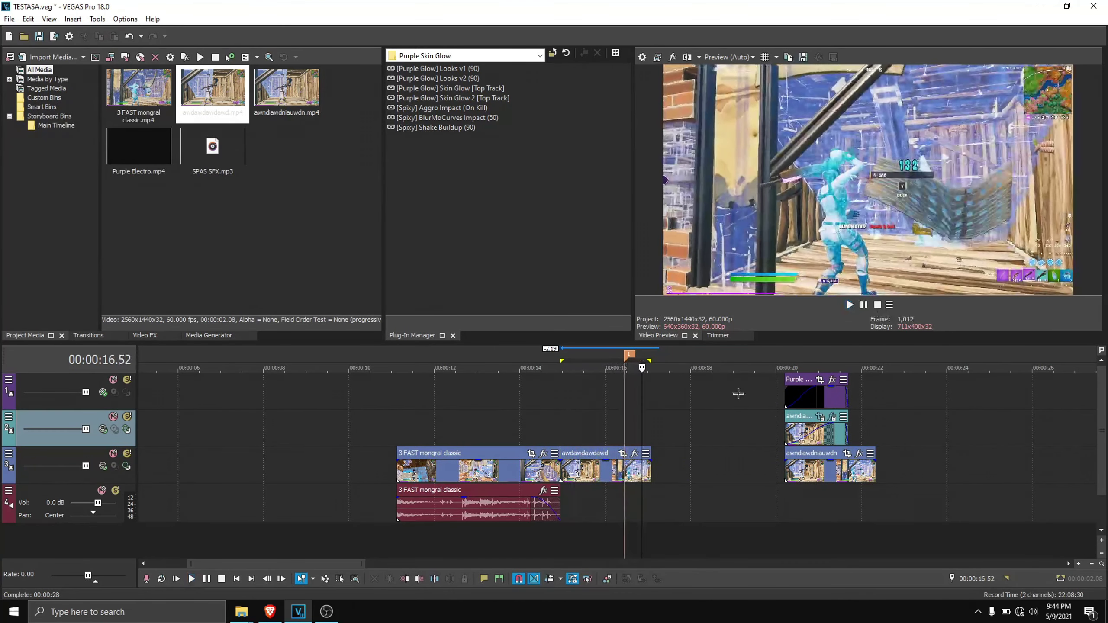
Step through the rendered clip frame by frame around the marker to examine the kill moment
click(612, 414)
scroll(620, 414, up, 3)
key(Right)
key(Right)
key(Right)
key(Right)
key(Right)
key(Right)
key(Right)
key(Right)
key(Right)
key(Right)
key(Right)
key(Right)
key(Right)
key(Right)
key(Right)
key(Right)
key(Right)
key(Right)
key(Right)
key(Right)
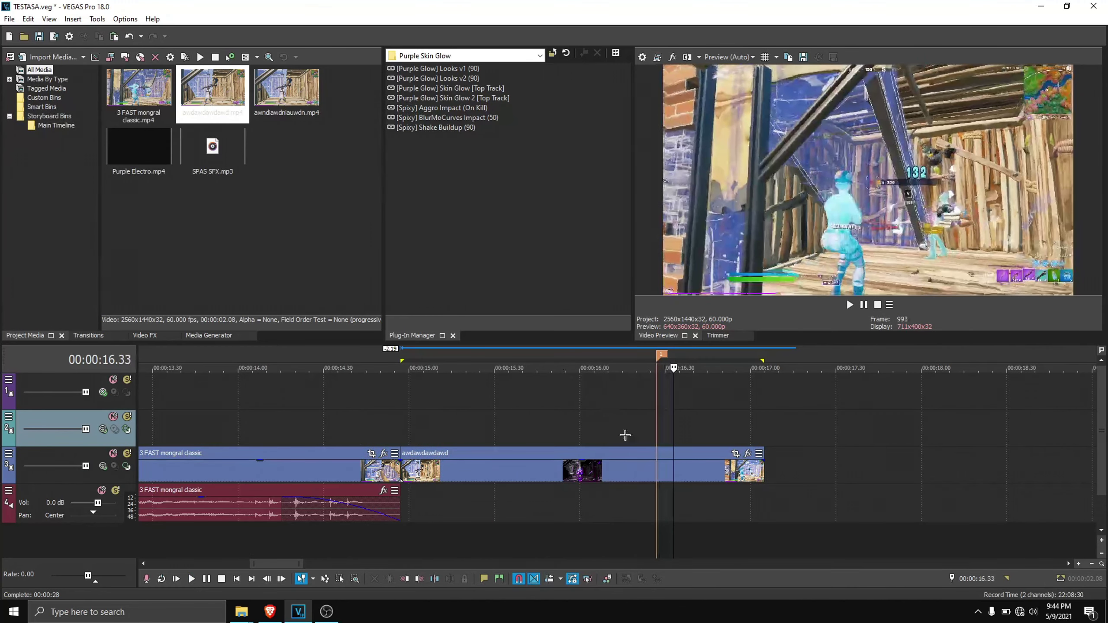
Place the playhead on the kill marker at 00:00:16.27 in the rendered clip and move it back 50 frames
click(651, 477)
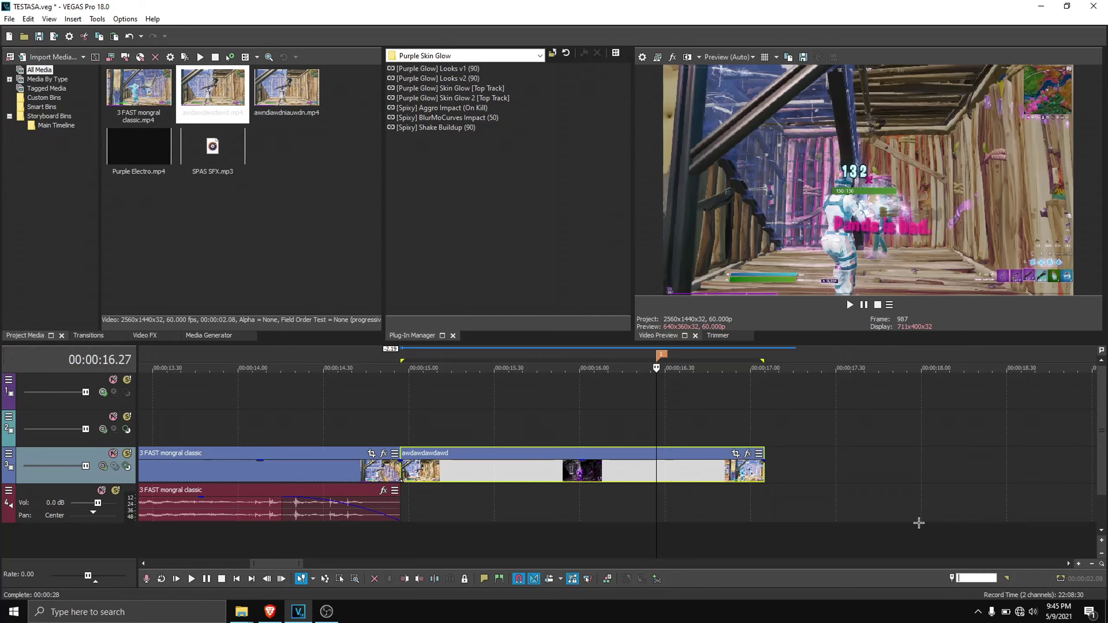
click(657, 472)
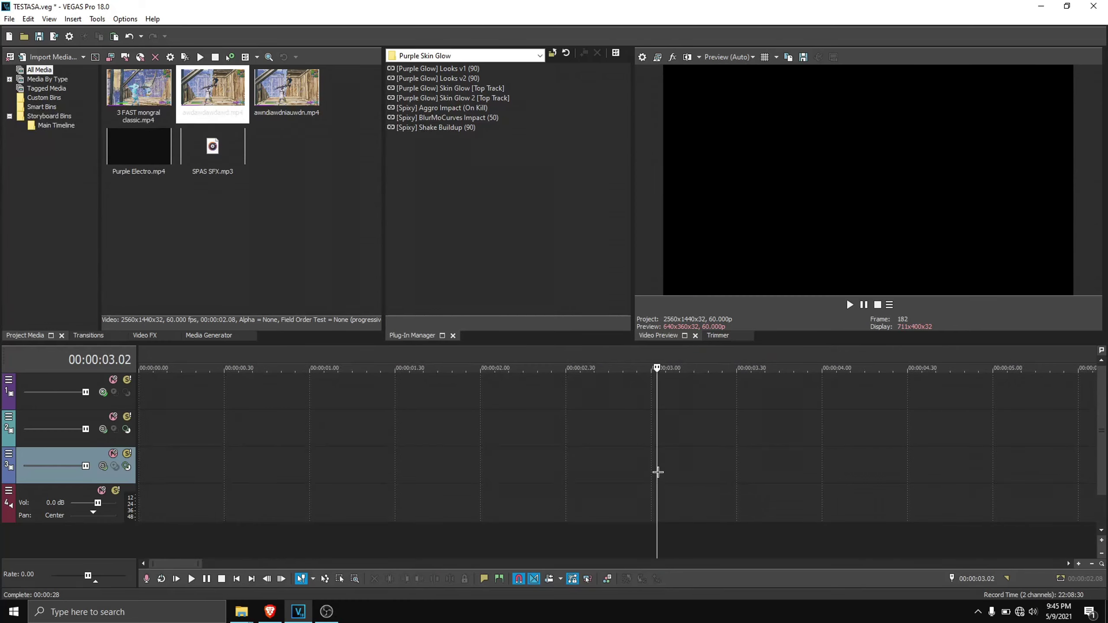
scroll(654, 474, down, 5)
click(672, 469)
scroll(671, 469, up, 5)
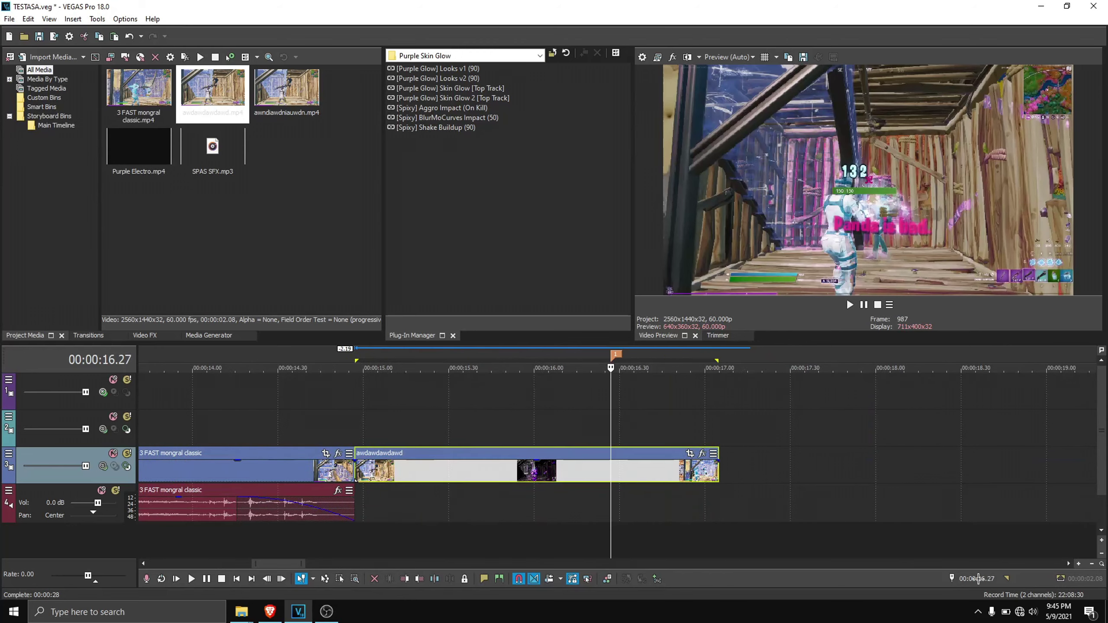
click(961, 575)
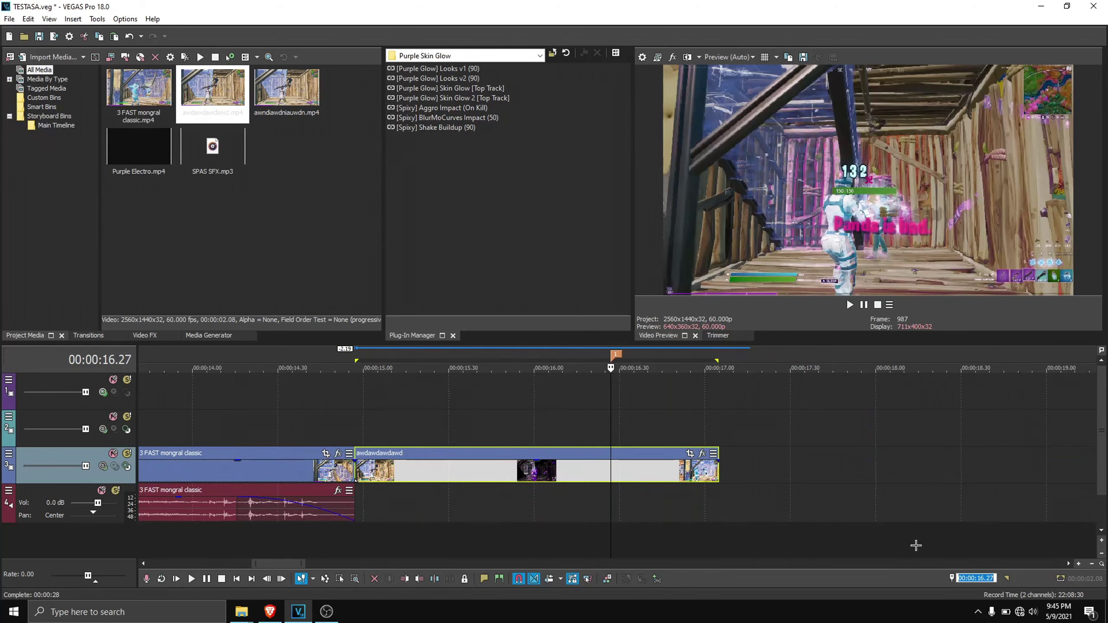
key(BackSpace)
text(-50)
key(Return)
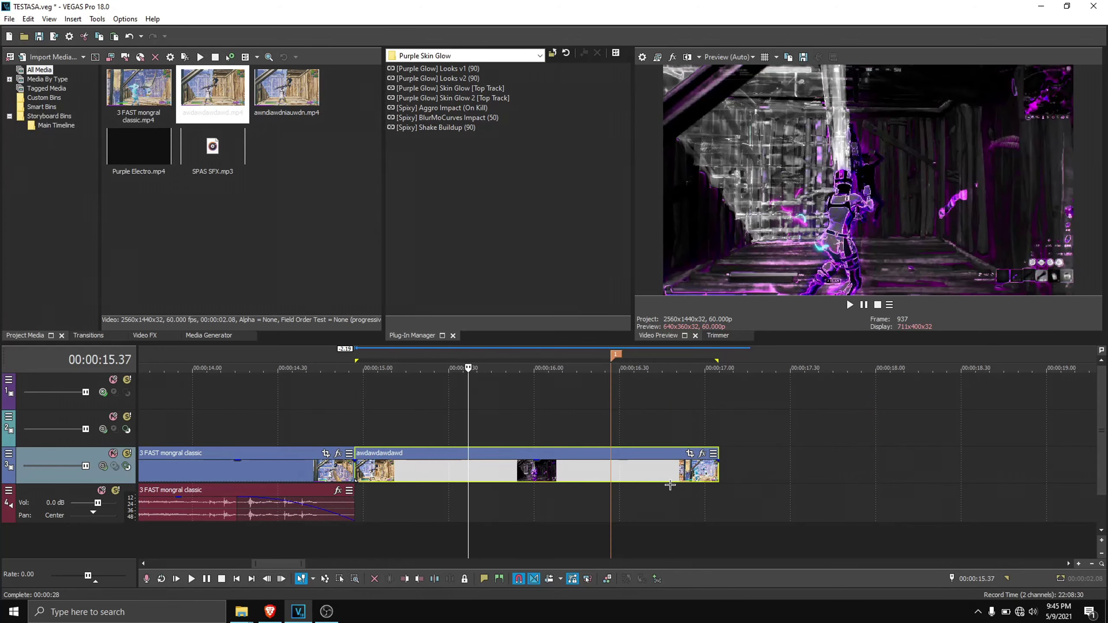
Apply the [Spixy] BlurMoCurves Impact (50) preset to the rendered clip's part from 00:00:15.37 onward and play back the section
click(702, 453)
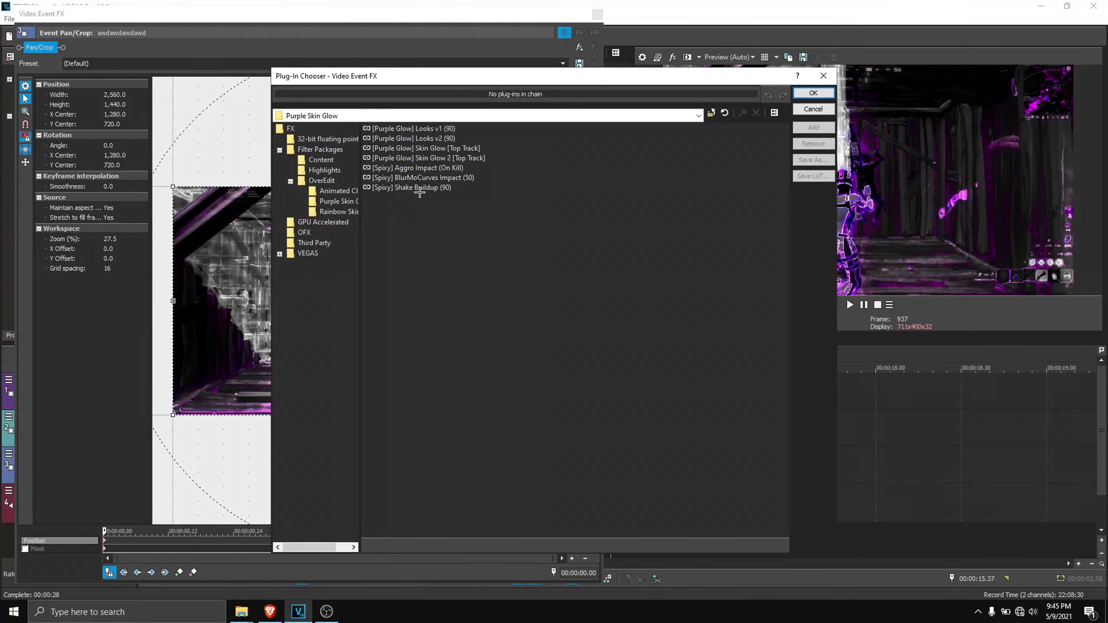
click(448, 178)
click(802, 127)
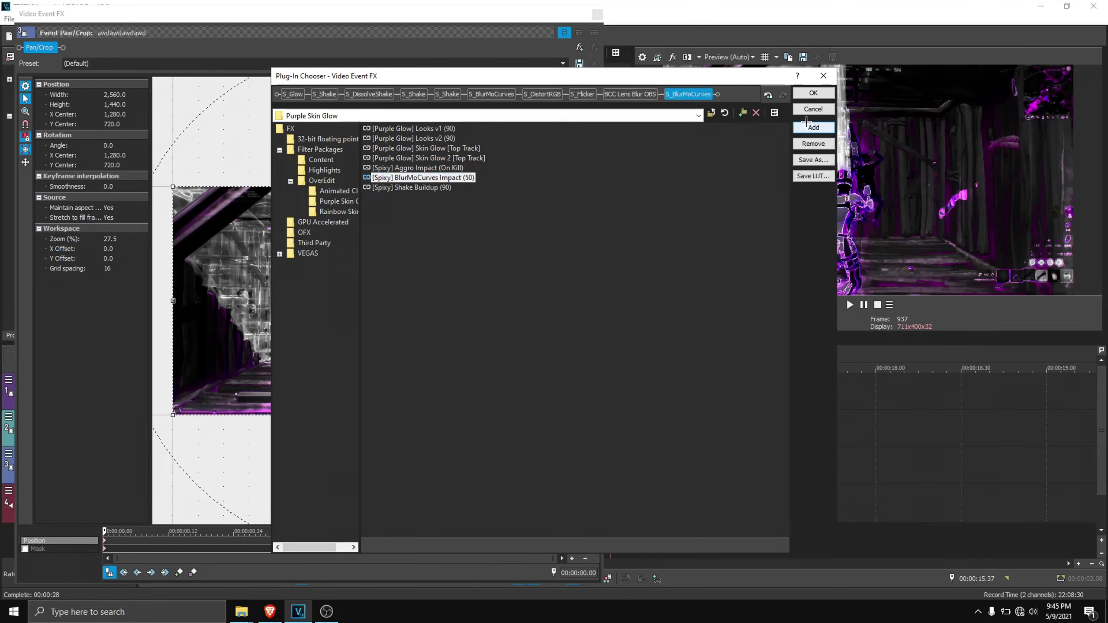
click(796, 93)
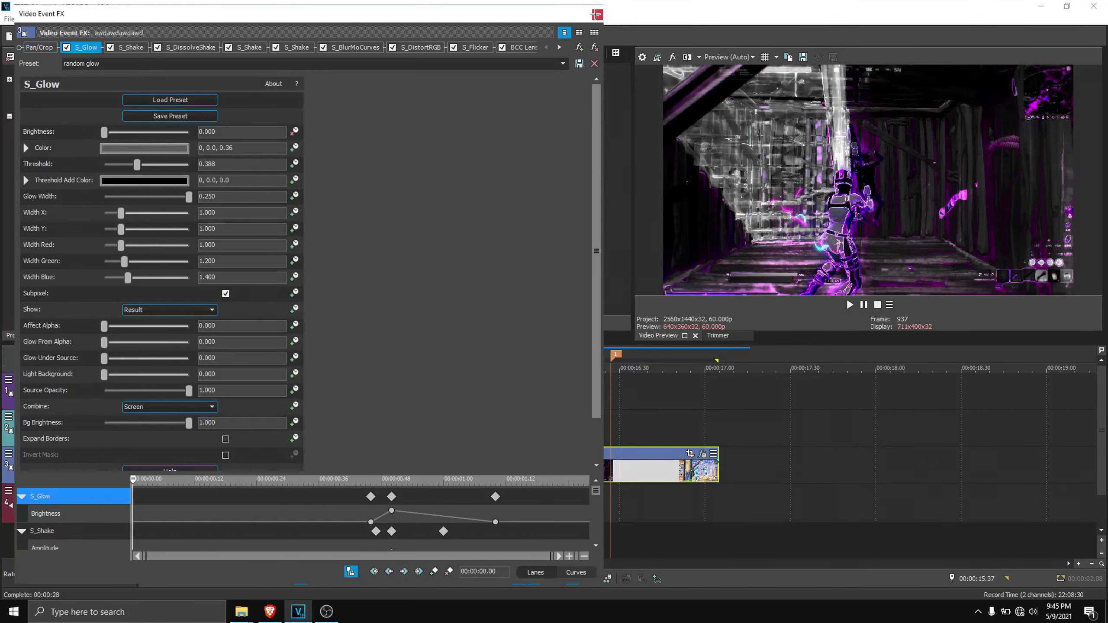
click(599, 15)
drag(741, 401, 458, 394)
click(850, 305)
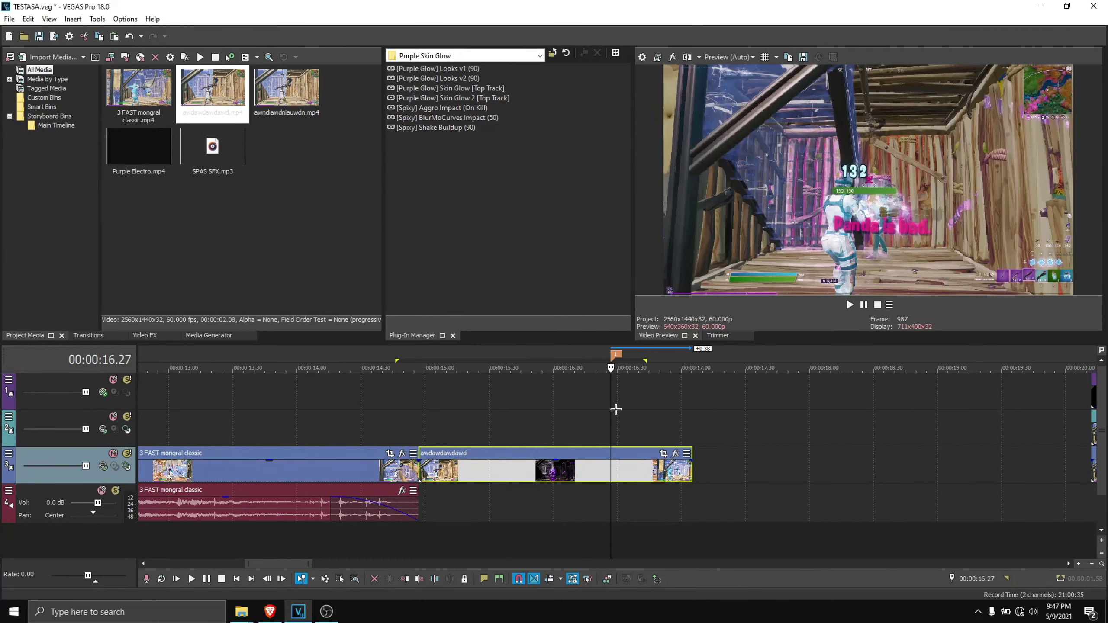
Split the rendered clip at the kill marker and apply the [Spixy] Aggro Impact (On Kill) preset to the part after it
key(s)
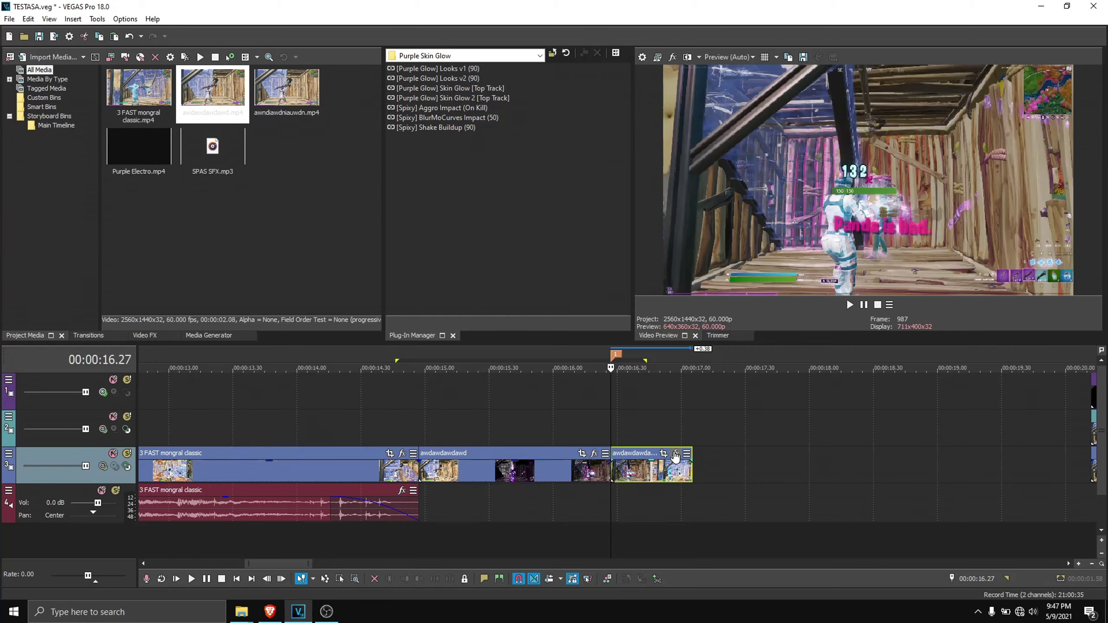
click(675, 454)
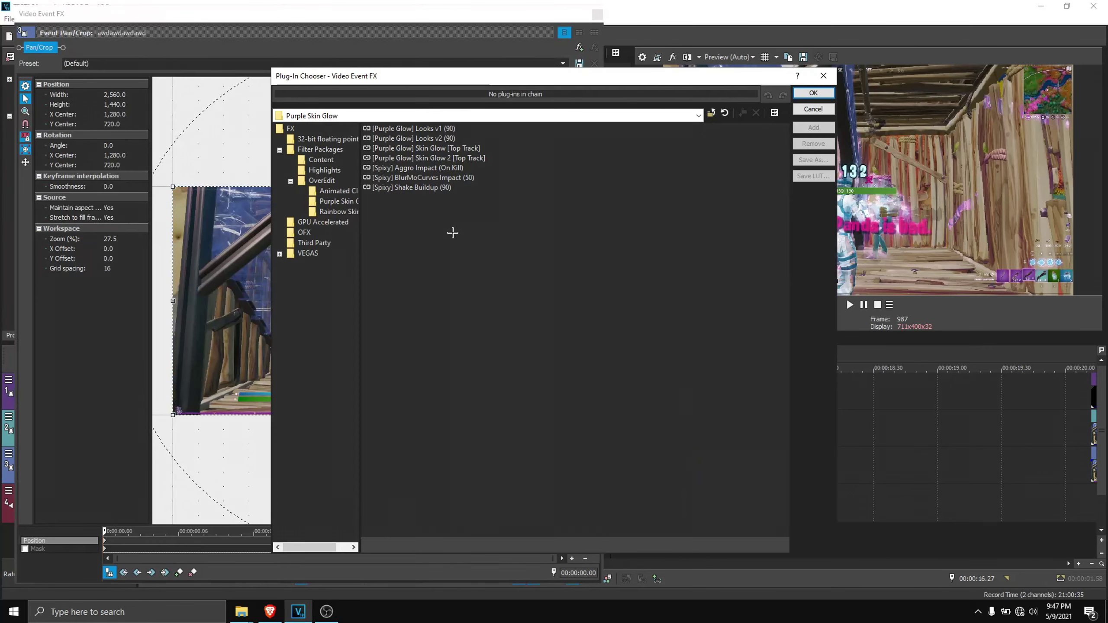
click(396, 168)
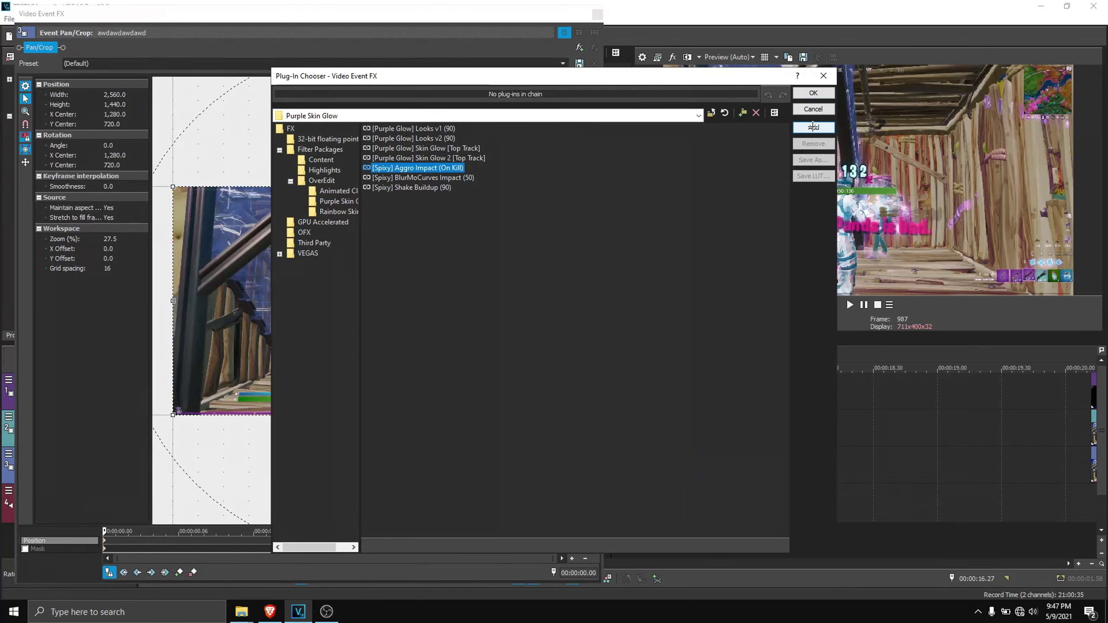
click(814, 127)
click(813, 93)
click(597, 15)
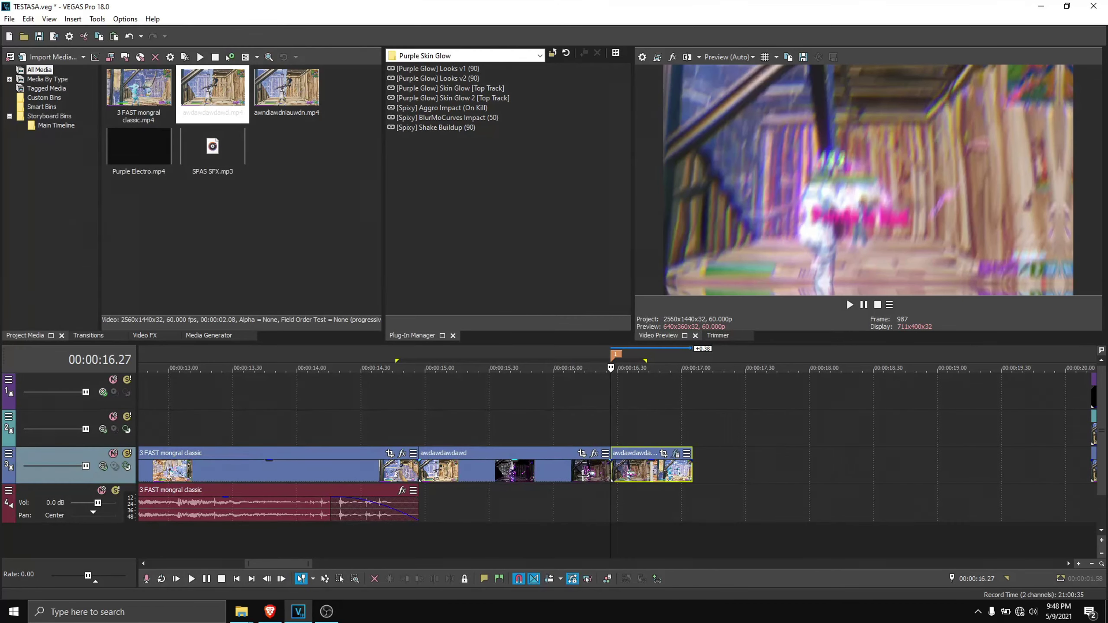
Apply the [Spixy] Shake Buildup (90) preset to the rendered clip's part before the kill marker
click(584, 475)
click(595, 453)
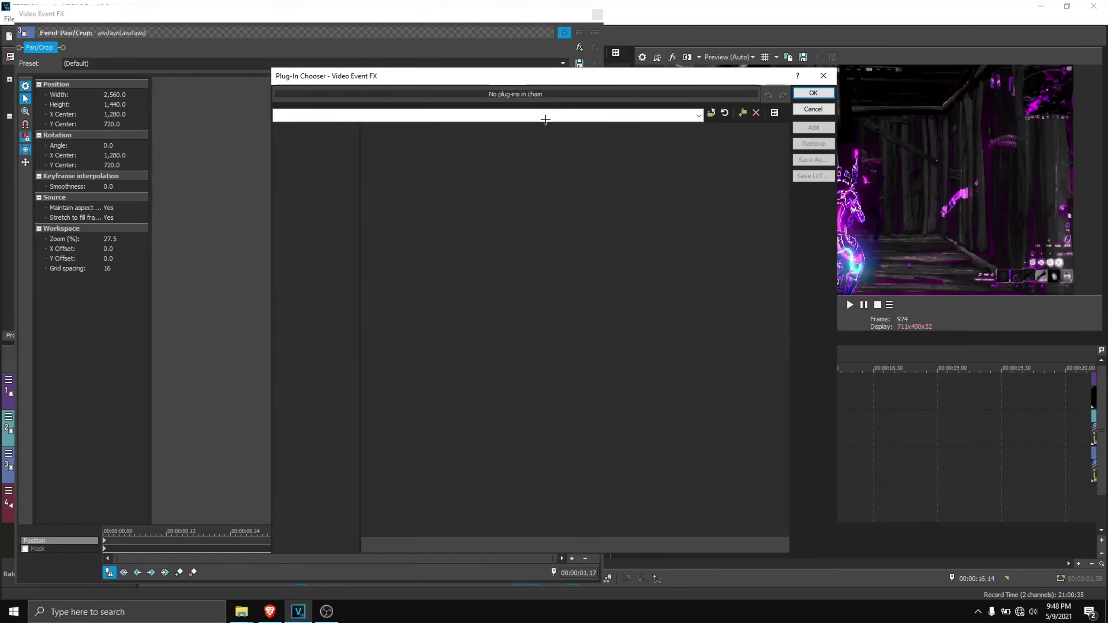
click(418, 189)
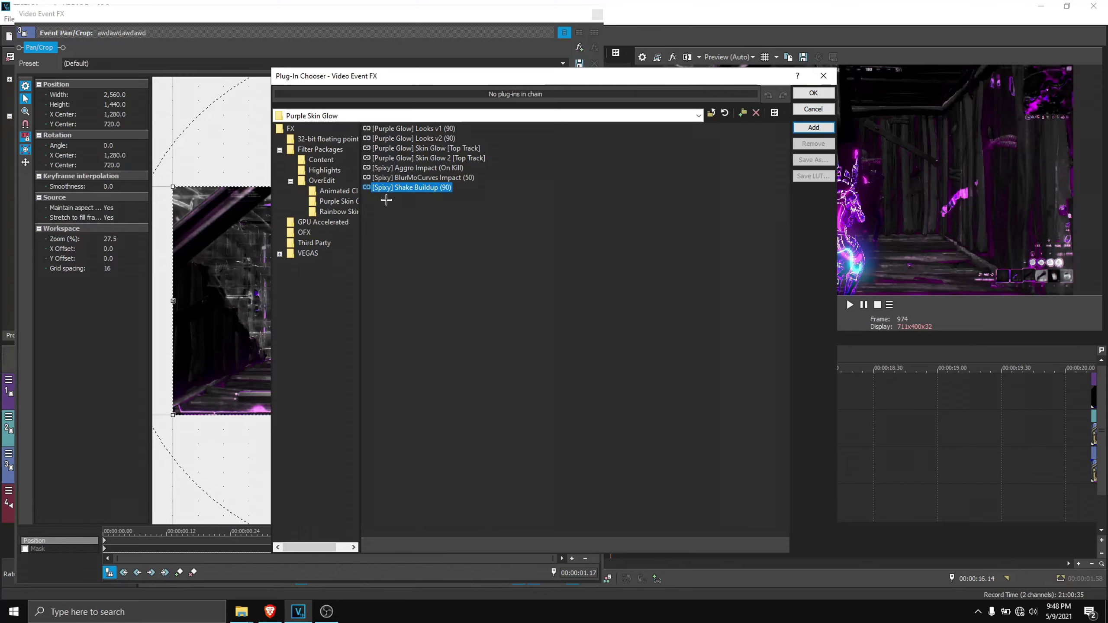
click(814, 127)
click(814, 93)
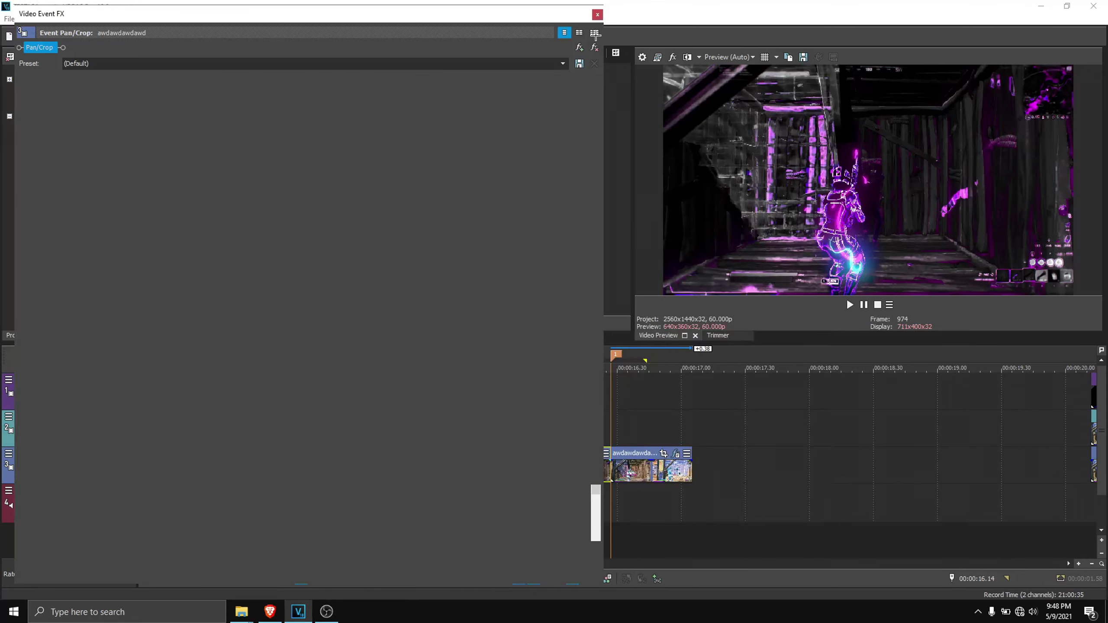
click(597, 14)
Play back the section from 00:00:14.38 to 00:00:17.24 to review the buildup and impact effects
drag(731, 413, 378, 414)
key(space)
key(space)
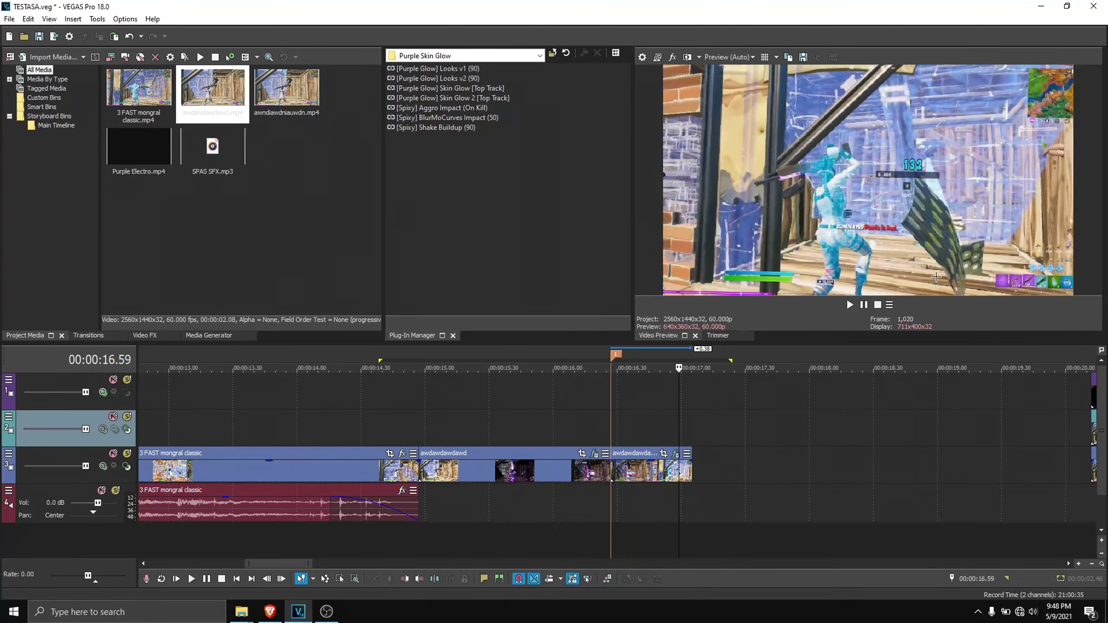
click(851, 305)
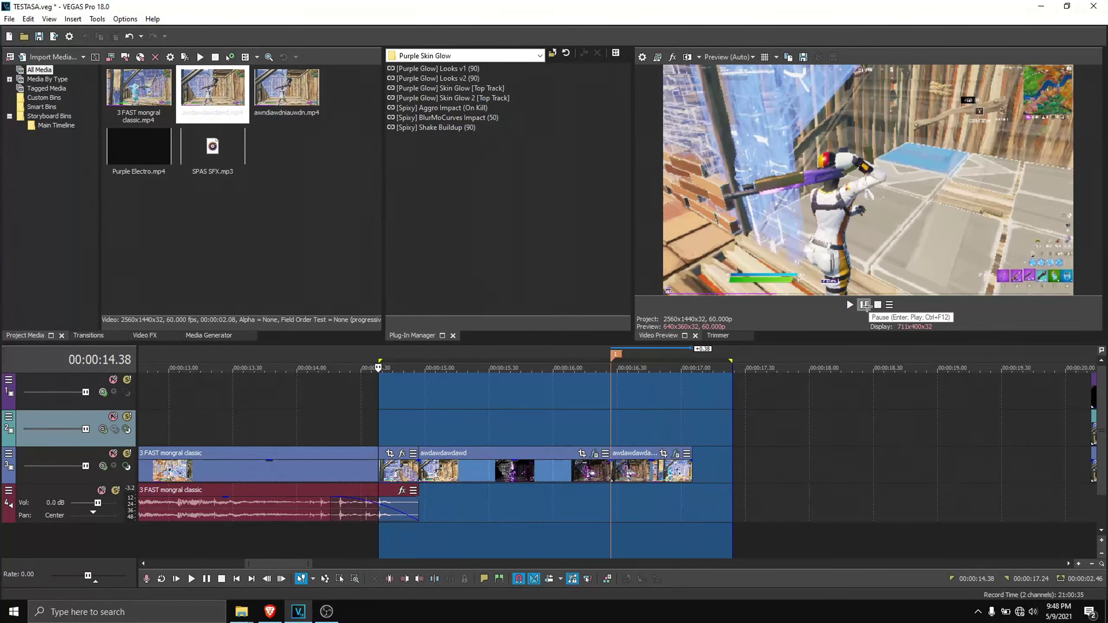
Insert an audio track below the existing audio and place SPAS SFX.mp3 on it with its shot peak on the kill marker
click(612, 424)
drag(1103, 432, 1104, 458)
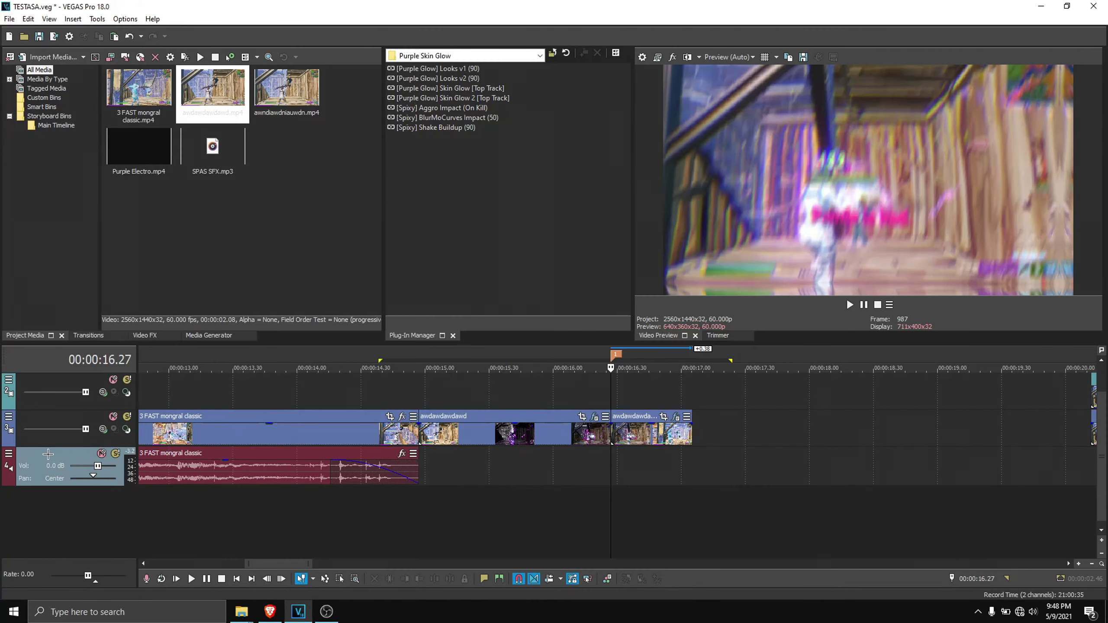
right_click(48, 454)
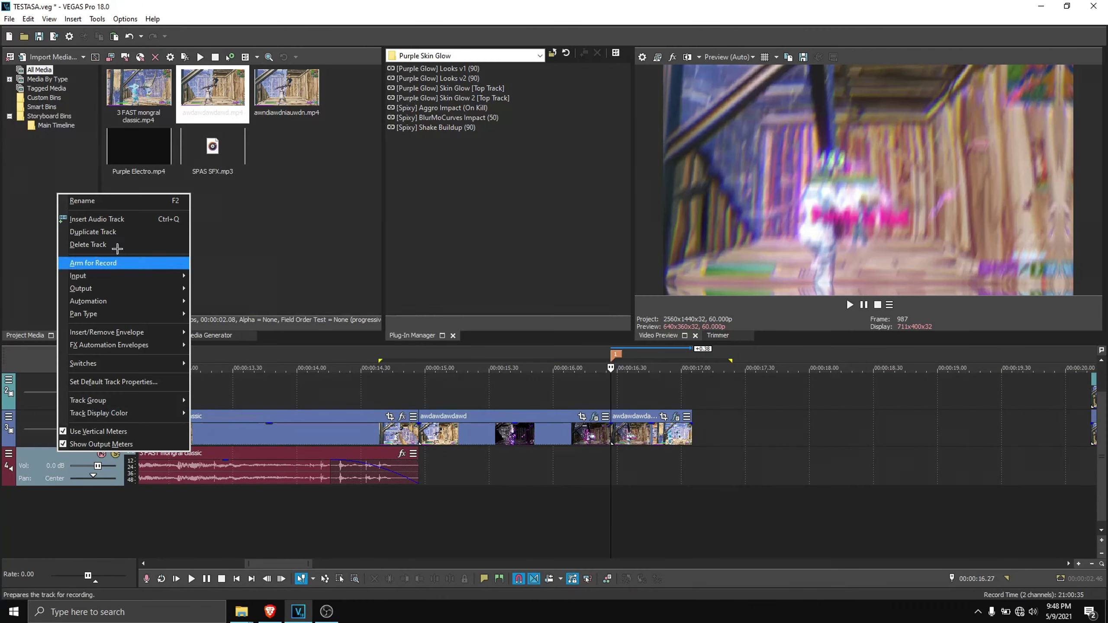
click(109, 218)
drag(76, 455, 76, 524)
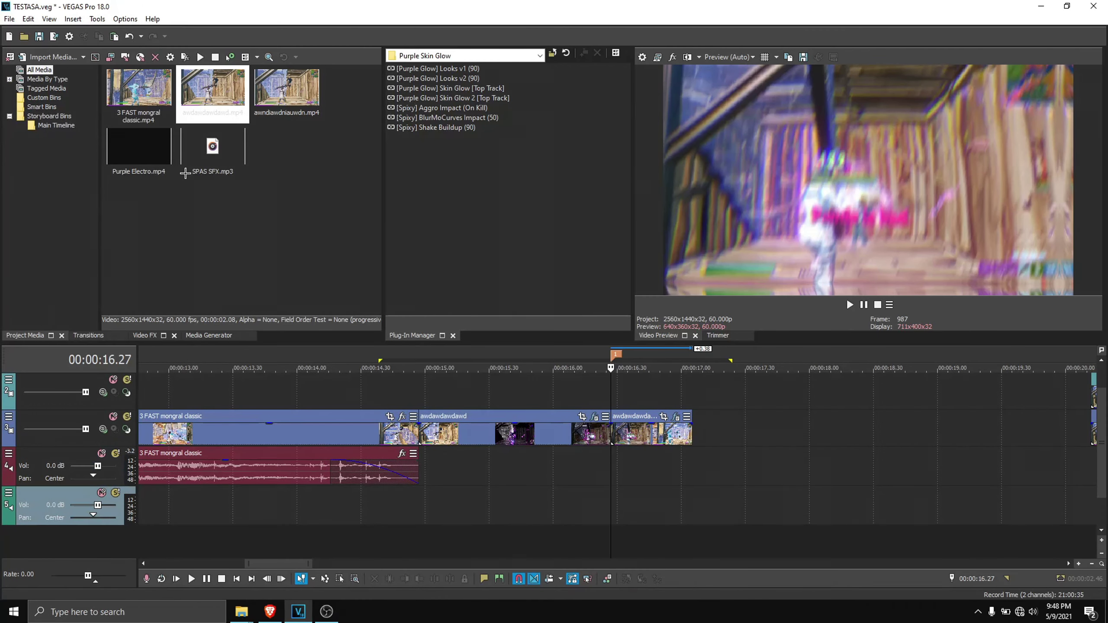
drag(185, 174, 486, 513)
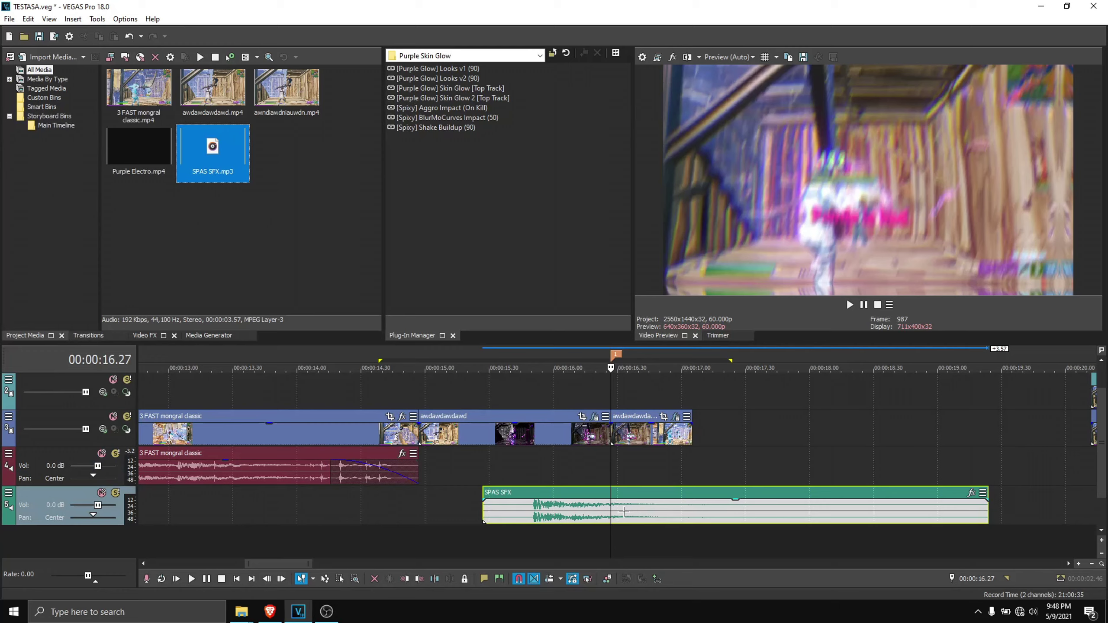
drag(624, 512, 700, 515)
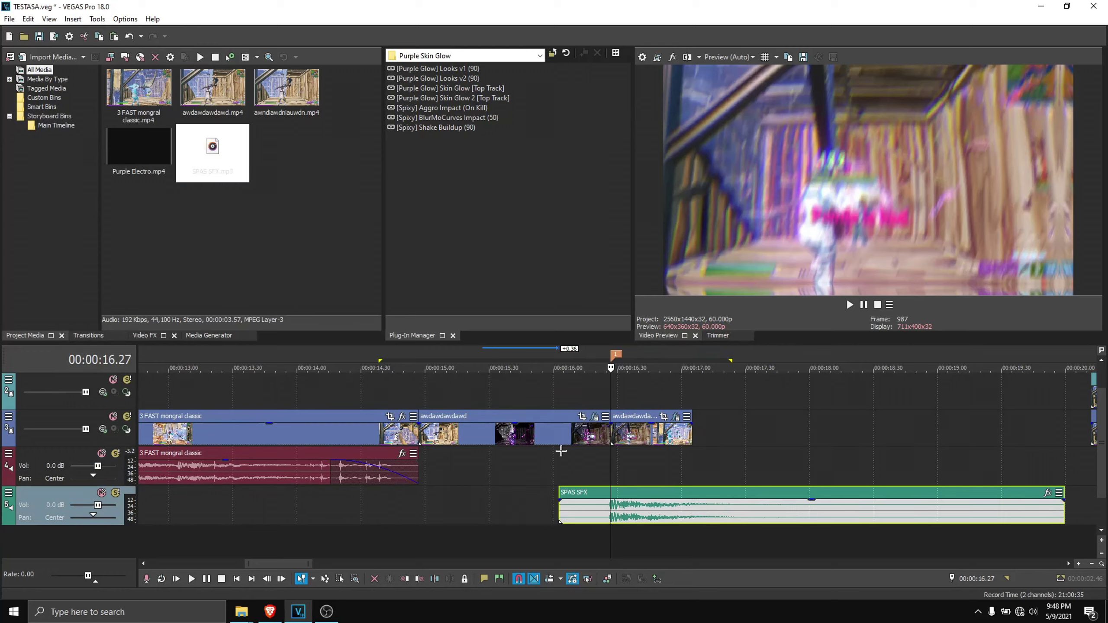
Shorten the end of the SPAS SFX clip, fade it out from the kill marker, and play it back from 00:00:15.58
scroll(790, 509, down, 3)
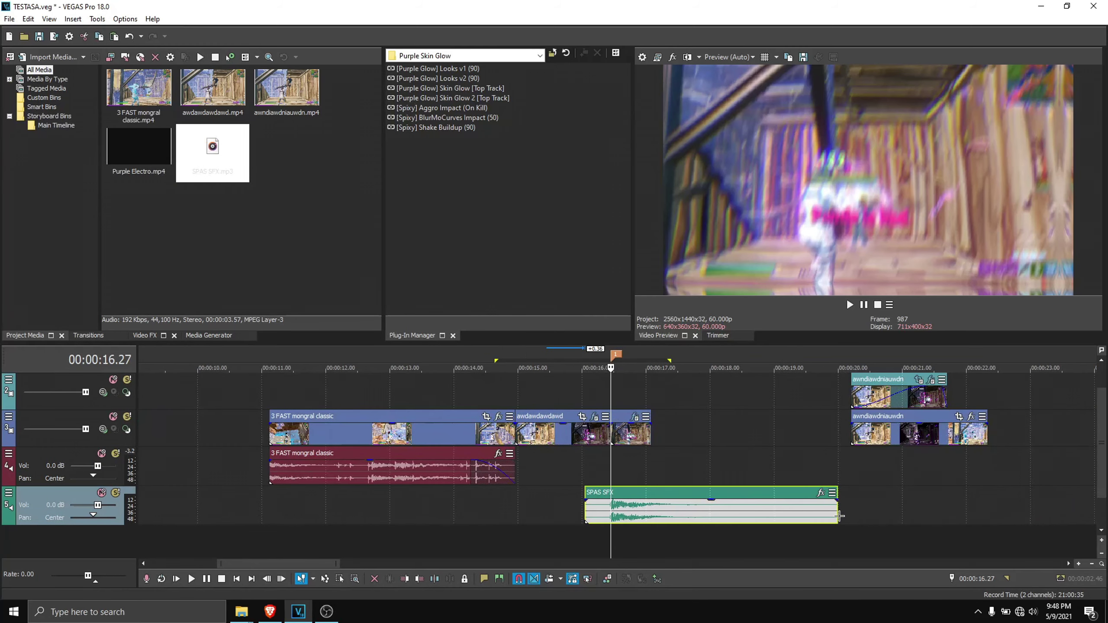
drag(831, 514, 611, 502)
scroll(662, 488, up, 4)
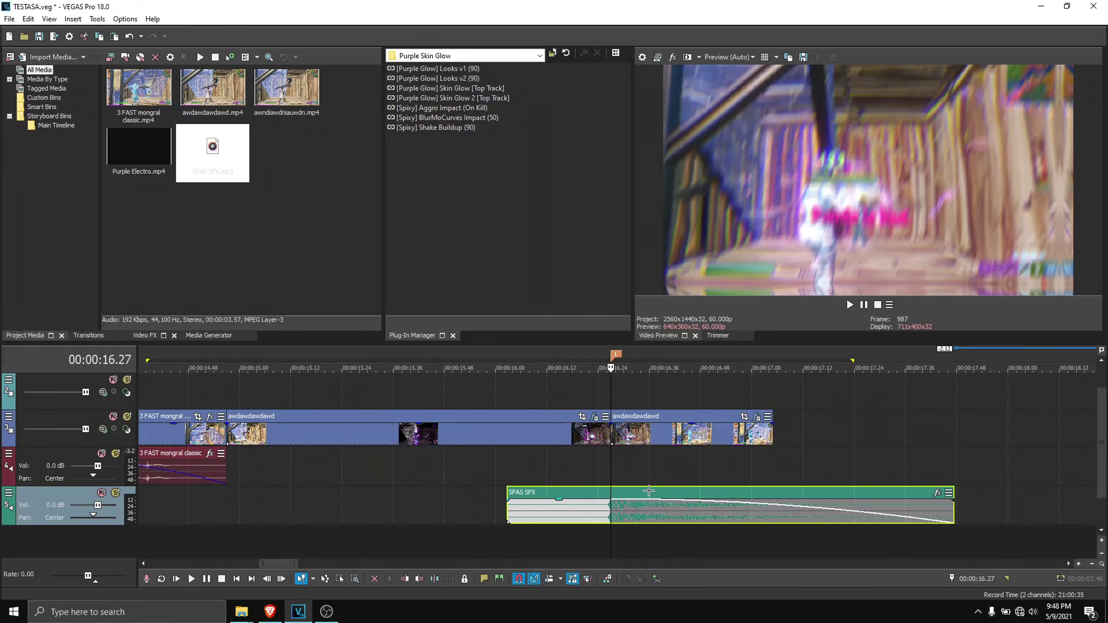
click(487, 457)
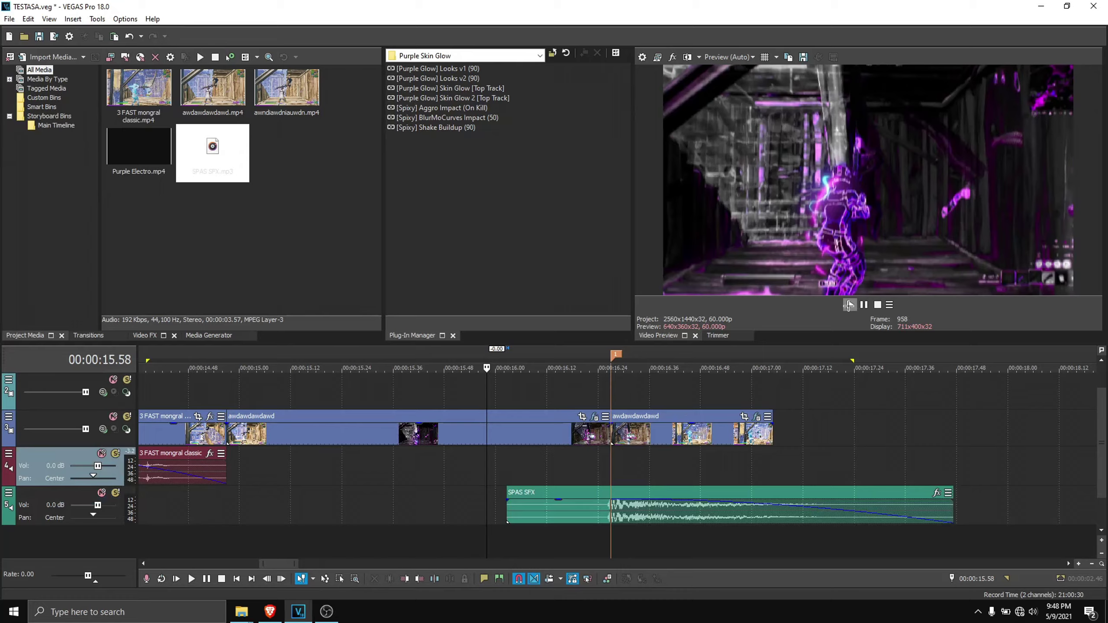
click(849, 305)
click(851, 303)
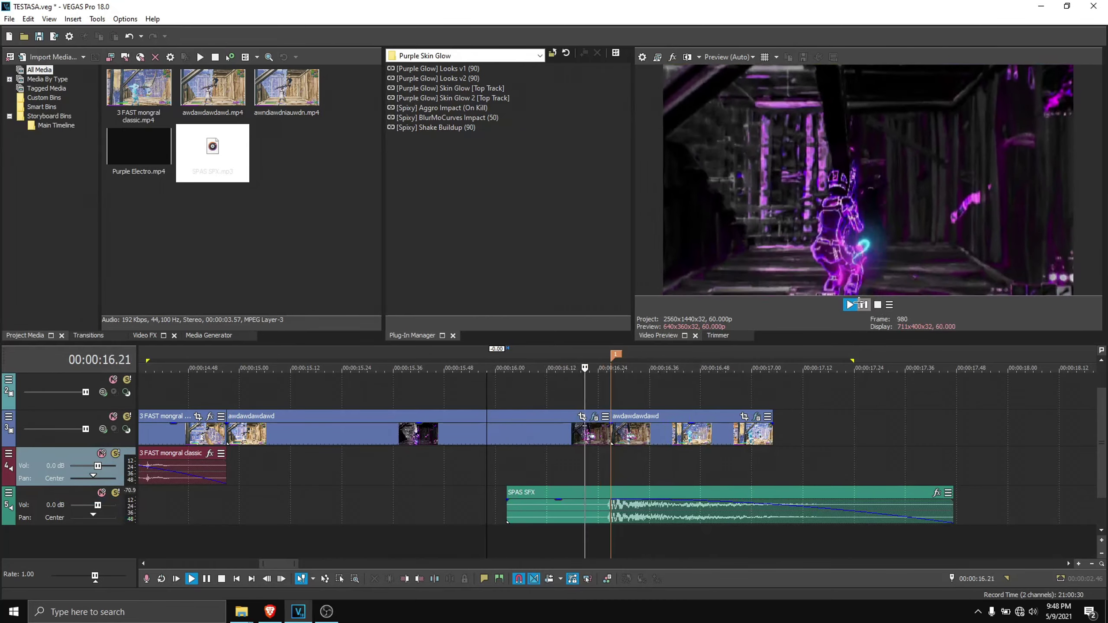
click(862, 304)
Lower the SPAS SFX clip's gain slightly and play back the kill with the sound
drag(623, 501, 624, 508)
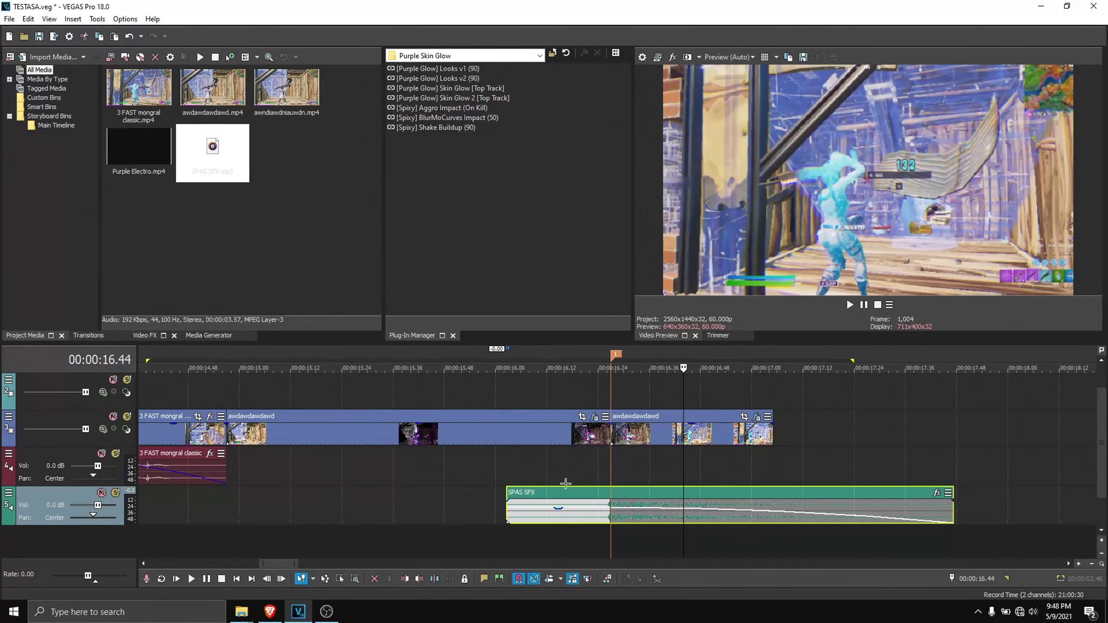
click(488, 458)
click(852, 305)
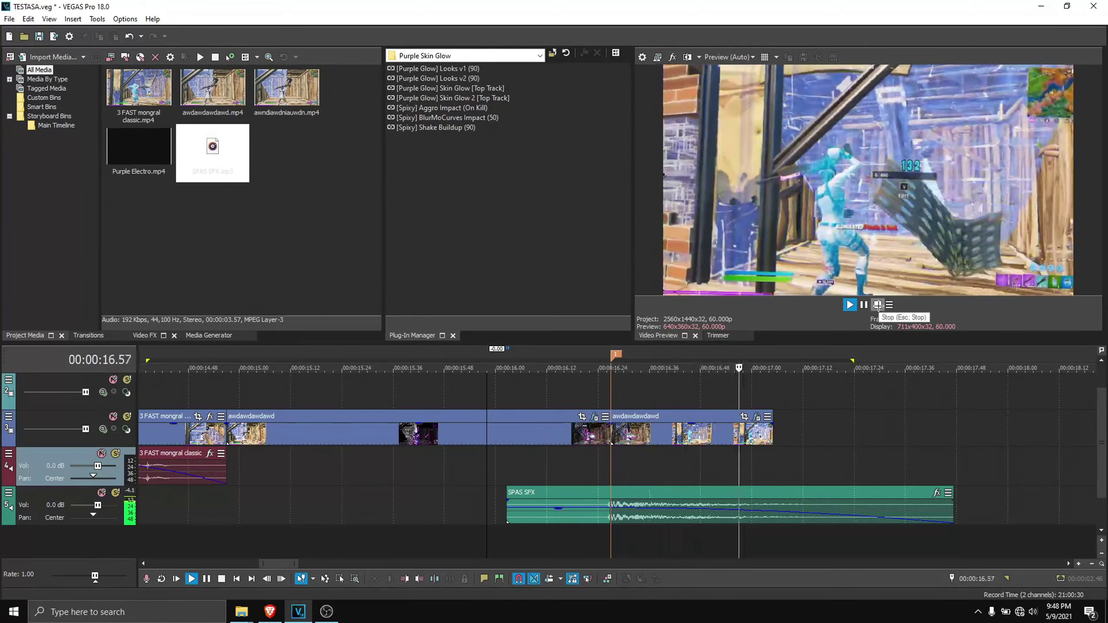
click(851, 306)
click(864, 304)
Play back the part around and after the kill marker to check the impact together with the shot sound
scroll(708, 466, down, 6)
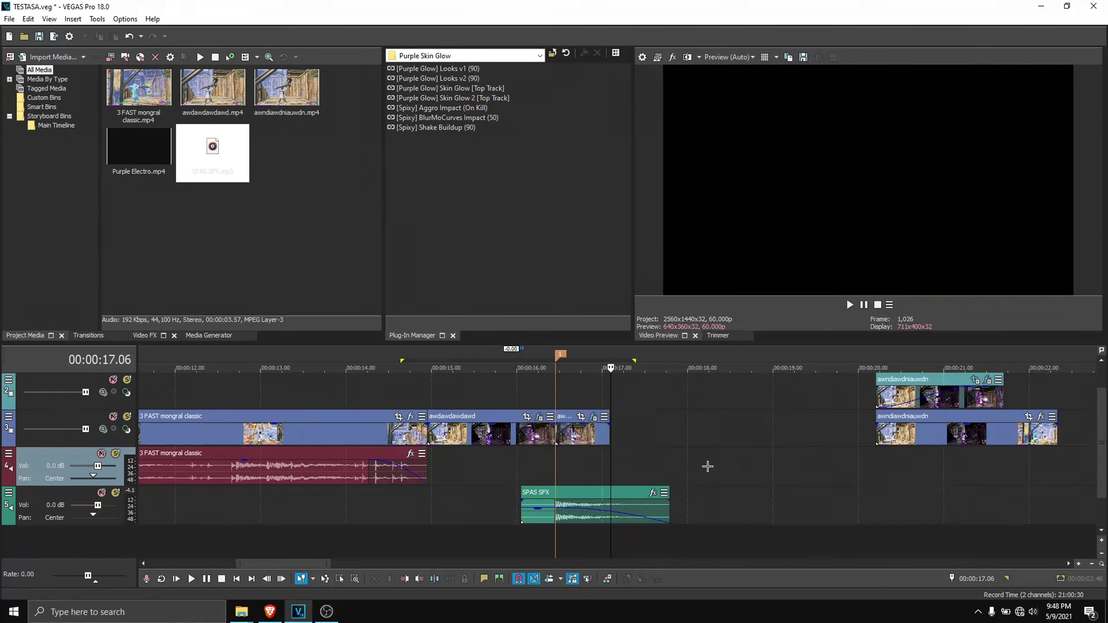
click(575, 397)
click(849, 305)
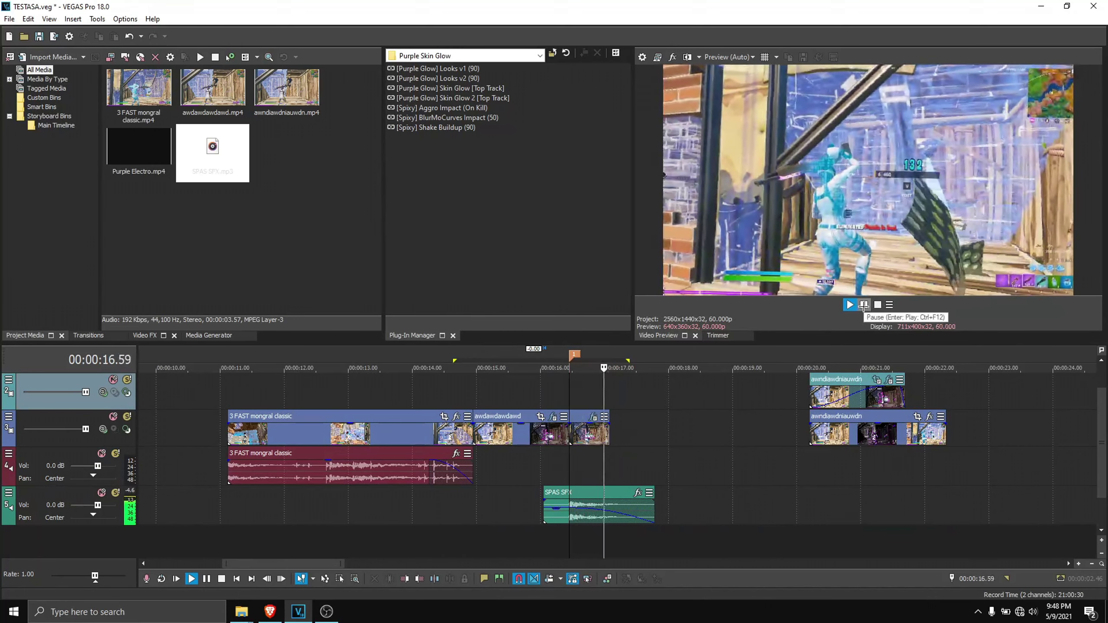
click(864, 304)
click(601, 436)
key(space)
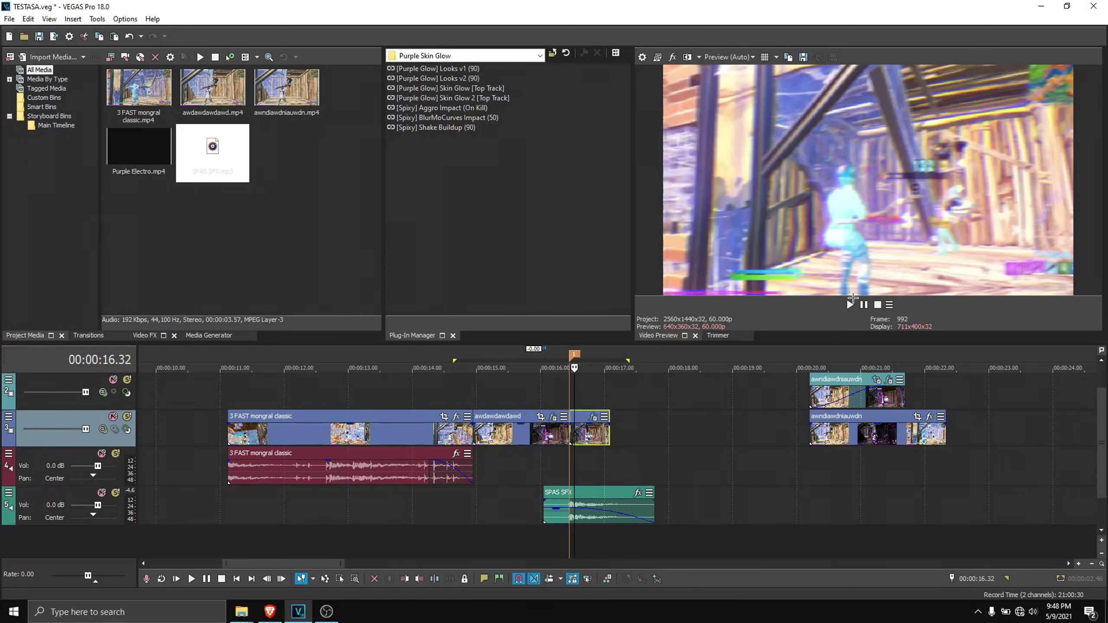
click(630, 384)
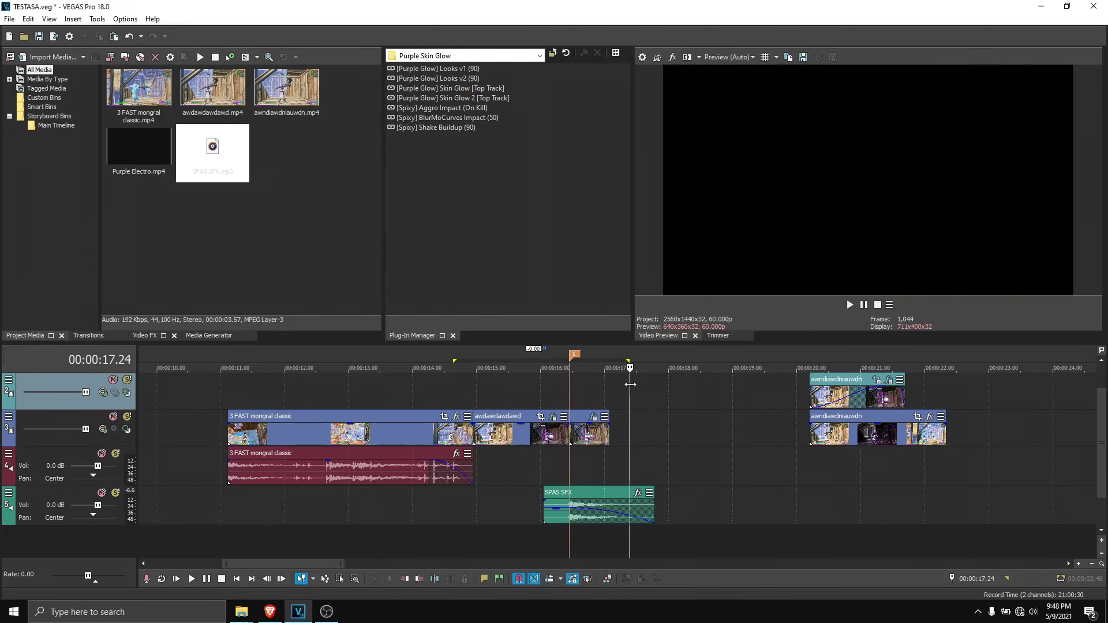